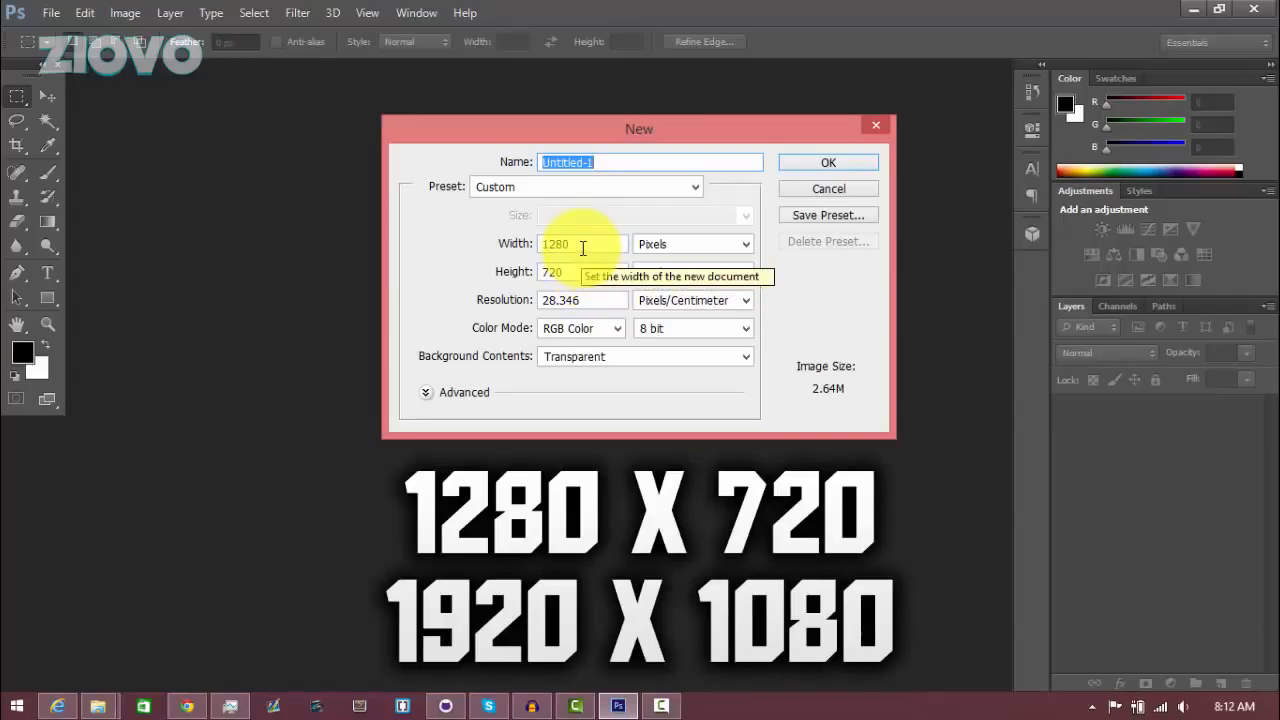
Create a new 1280 x 720 pixel RGB document with a transparent background
left_click(582, 272)
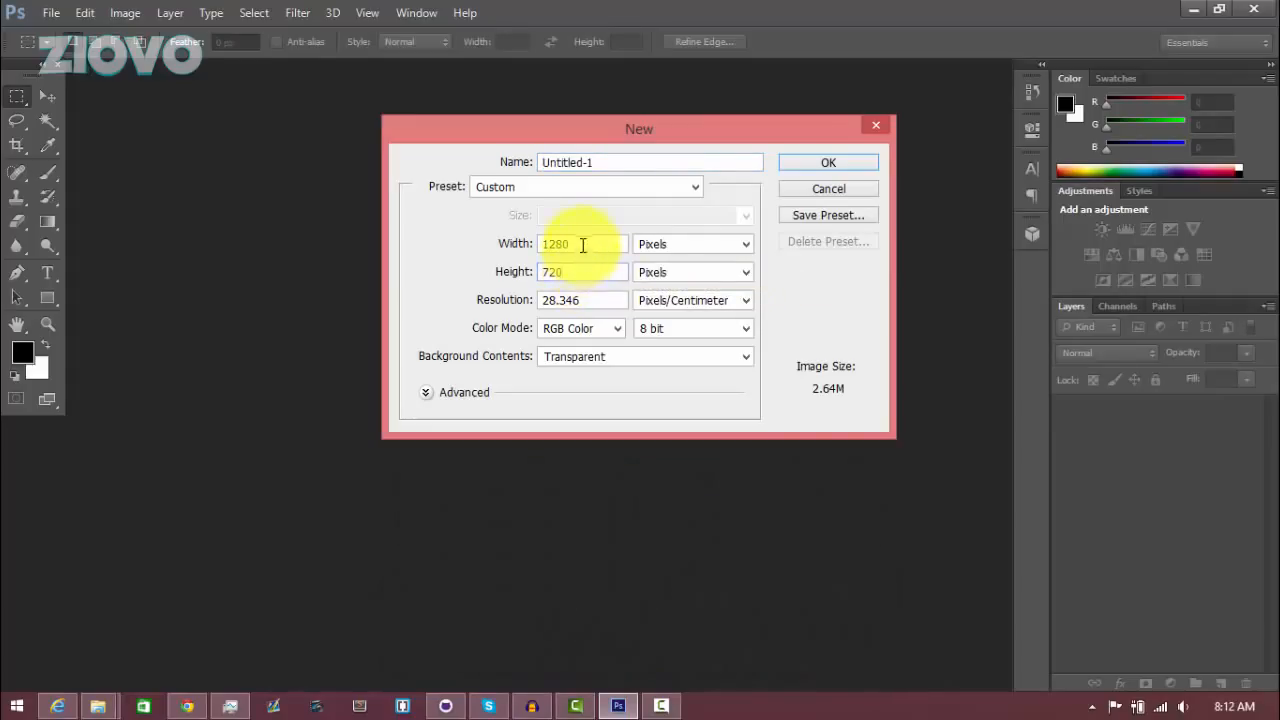
left_click(579, 360)
left_click(593, 405)
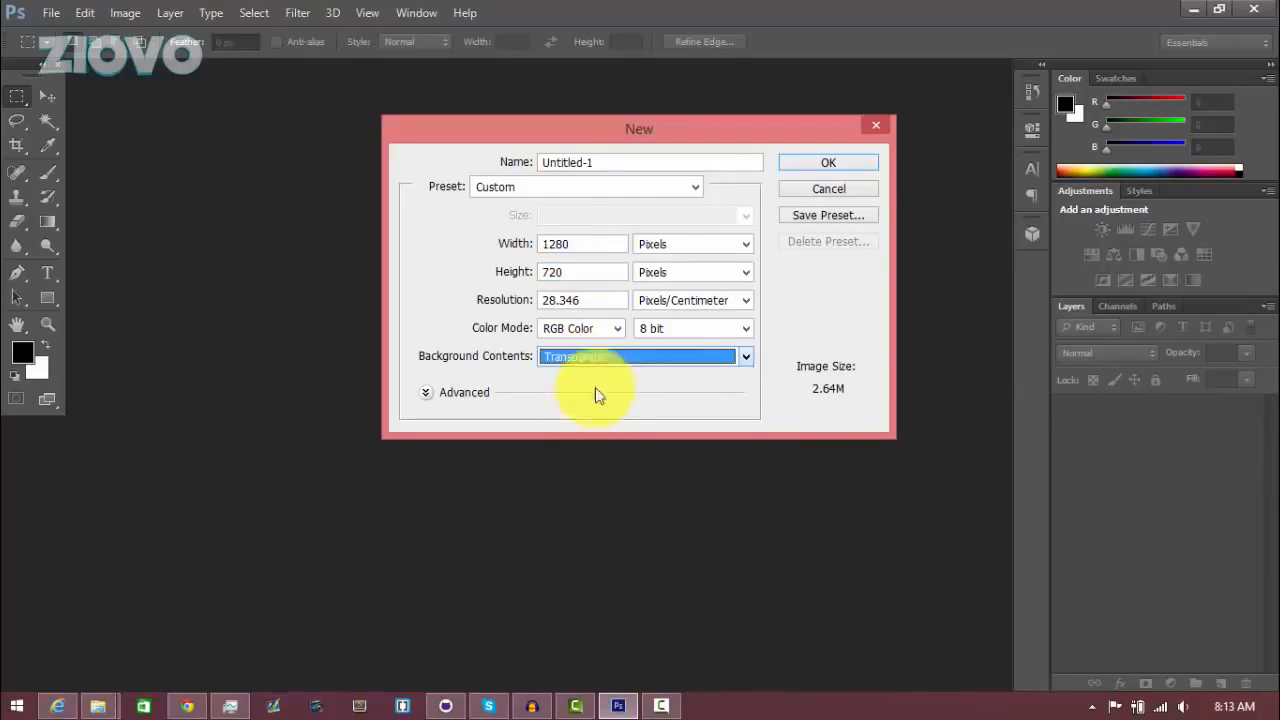
left_click(862, 163)
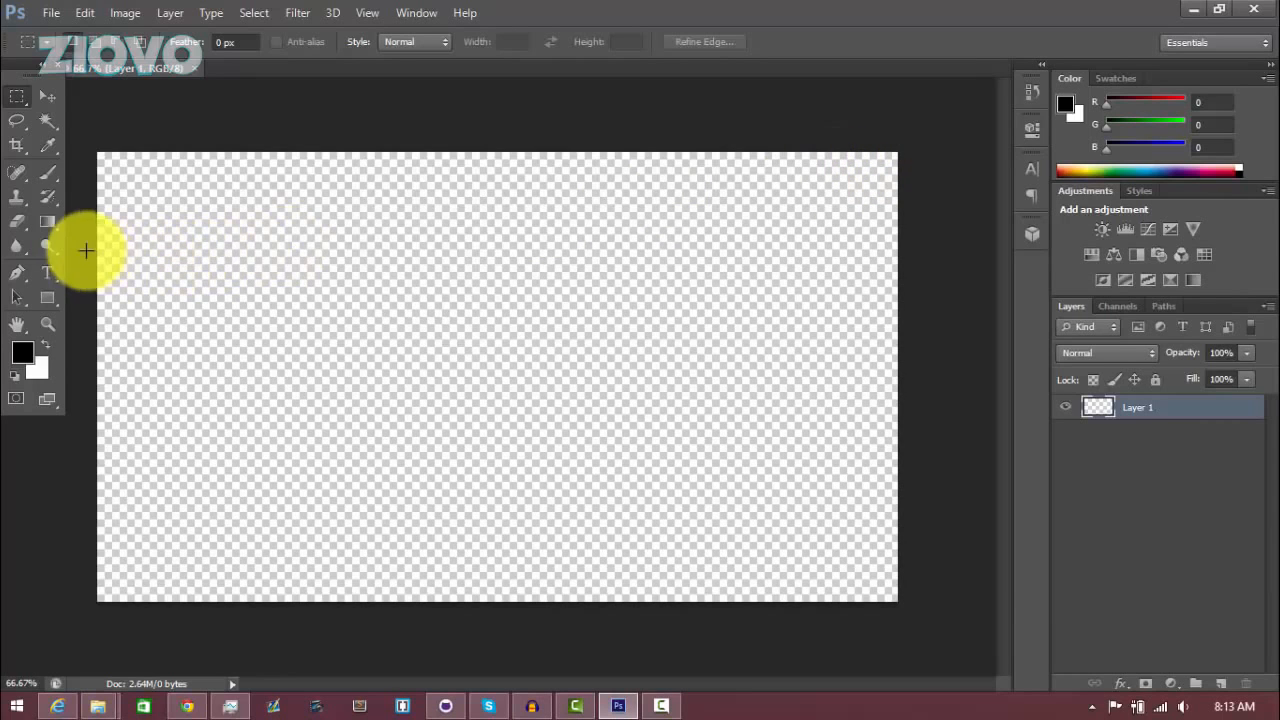
Draw a rectangle with the Rectangle Tool covering the whole canvas
left_click(55, 297)
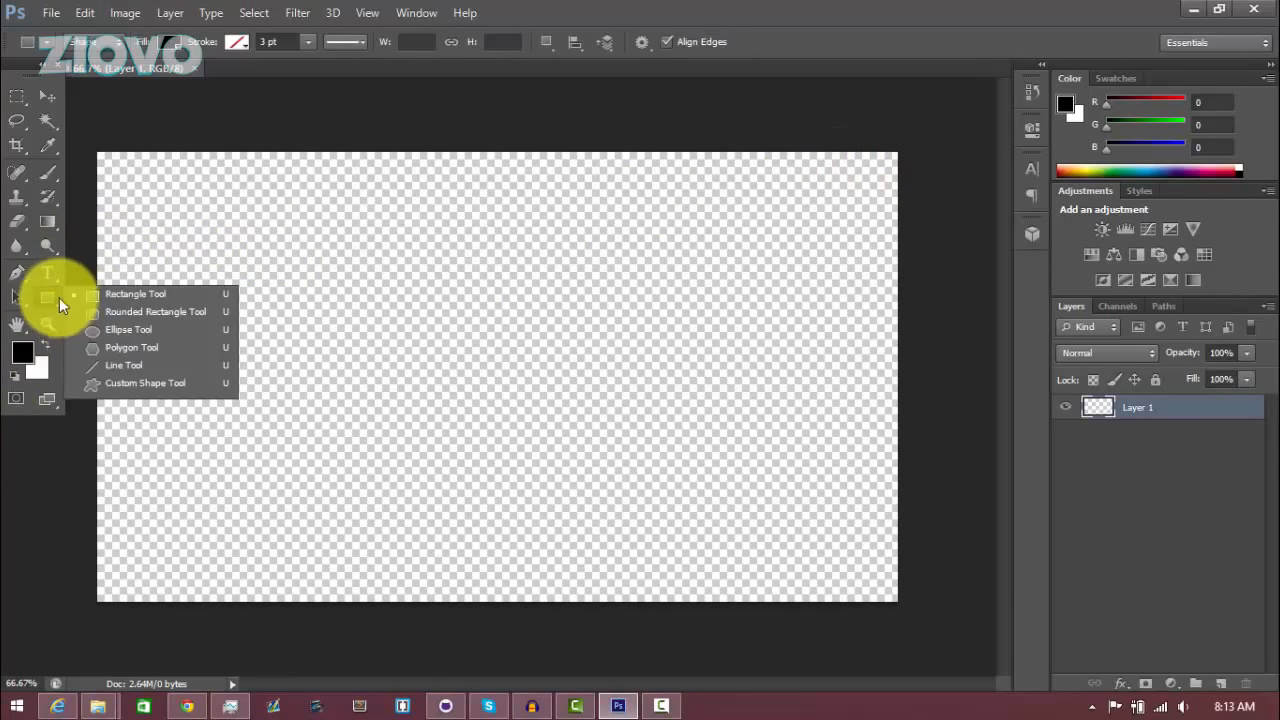
left_click(90, 292)
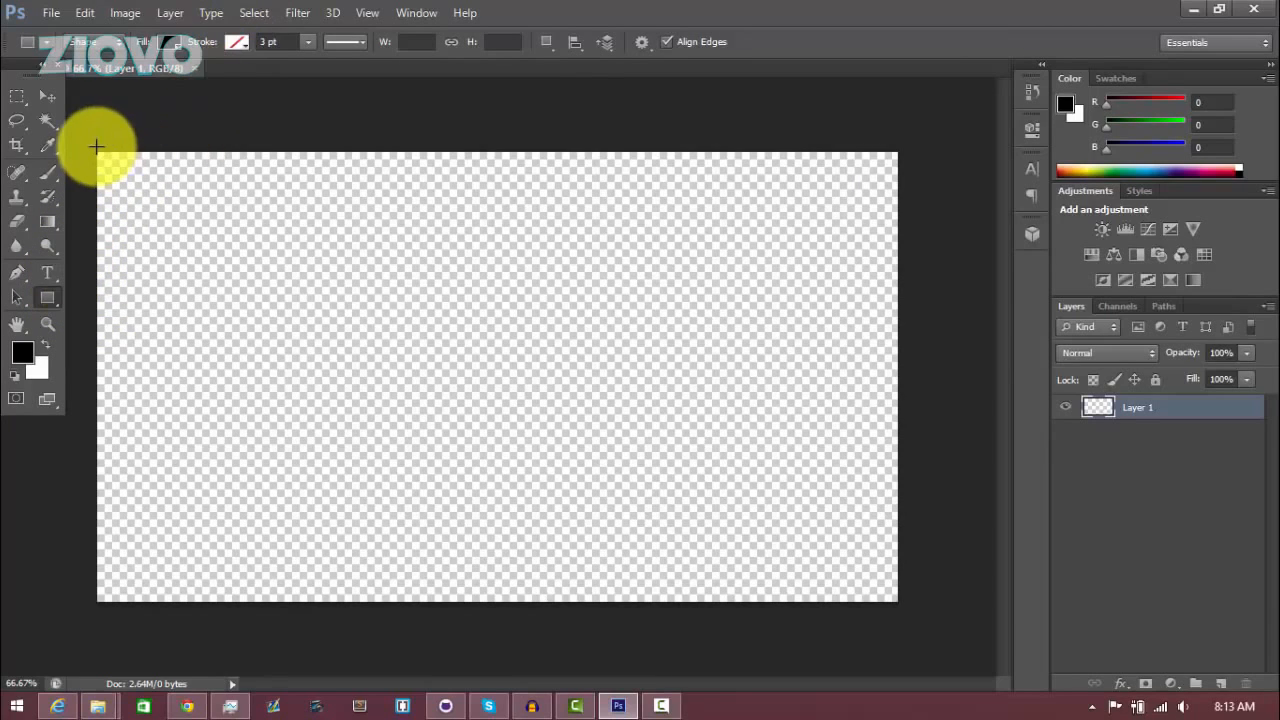
left_click_drag(95, 152, 897, 603)
Set the rectangle's fill colour to white from the swatches, then switch to the Move tool
left_click(173, 43)
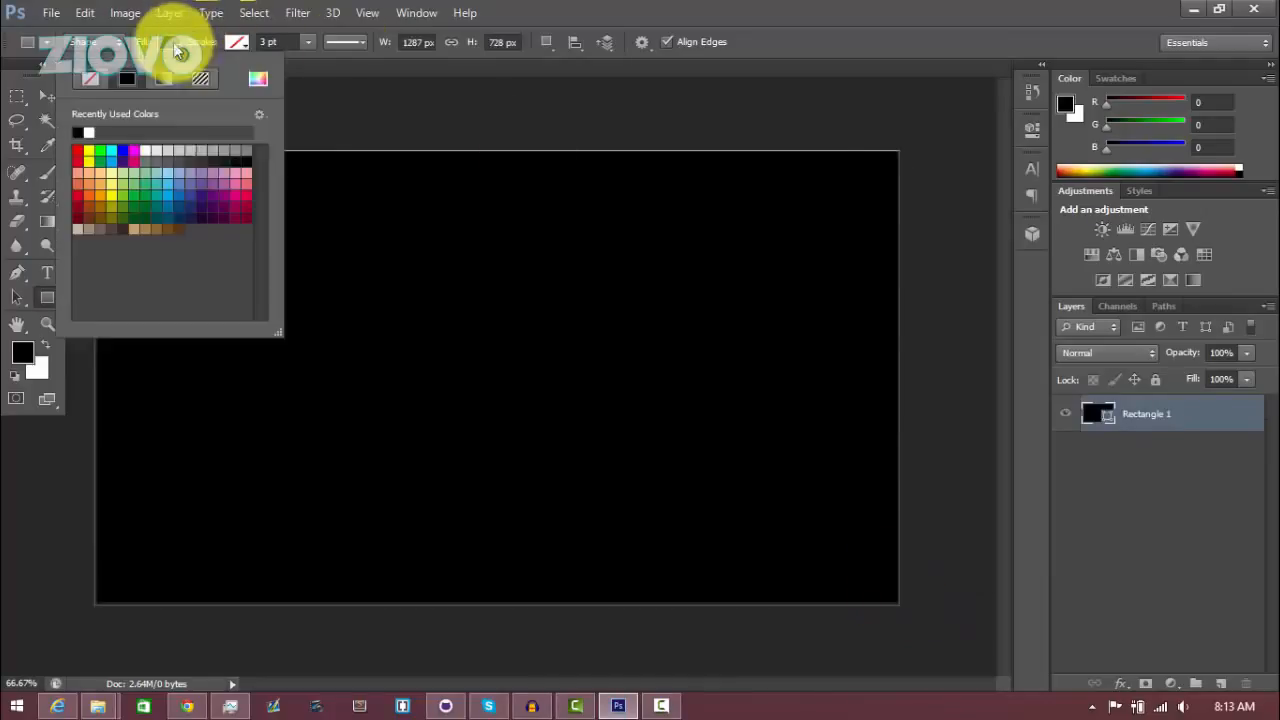
left_click(220, 194)
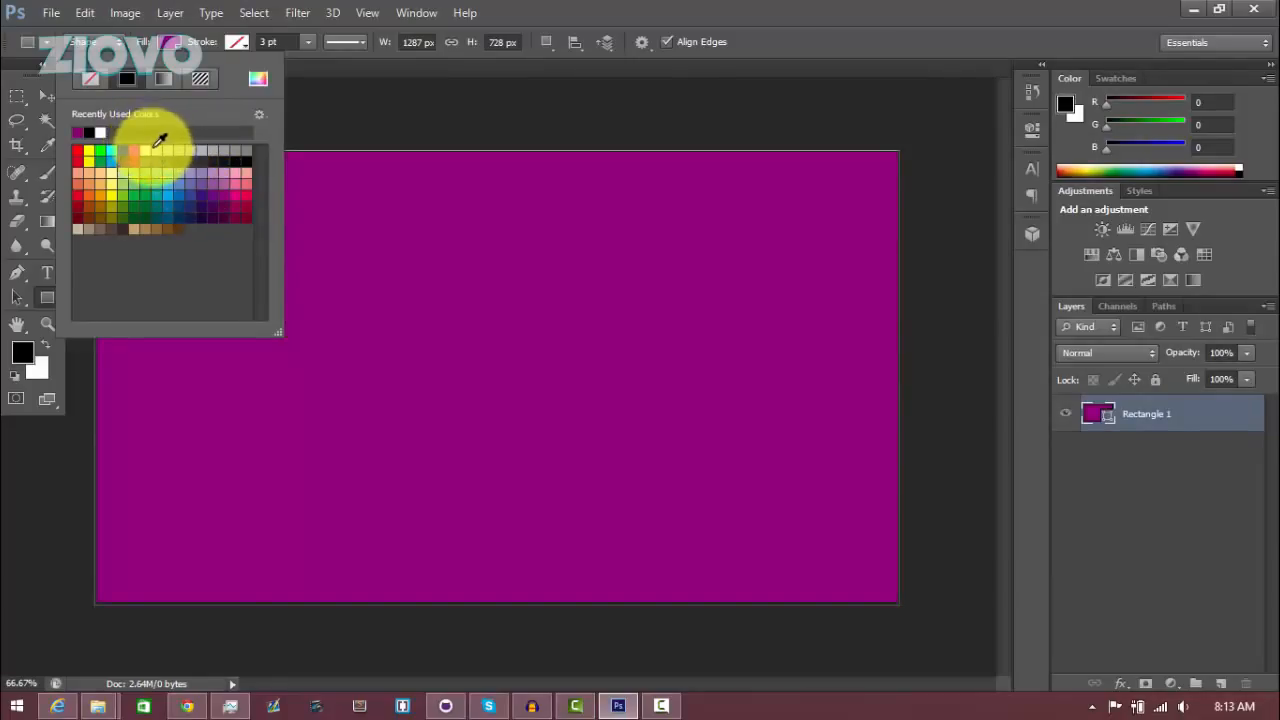
left_click(146, 150)
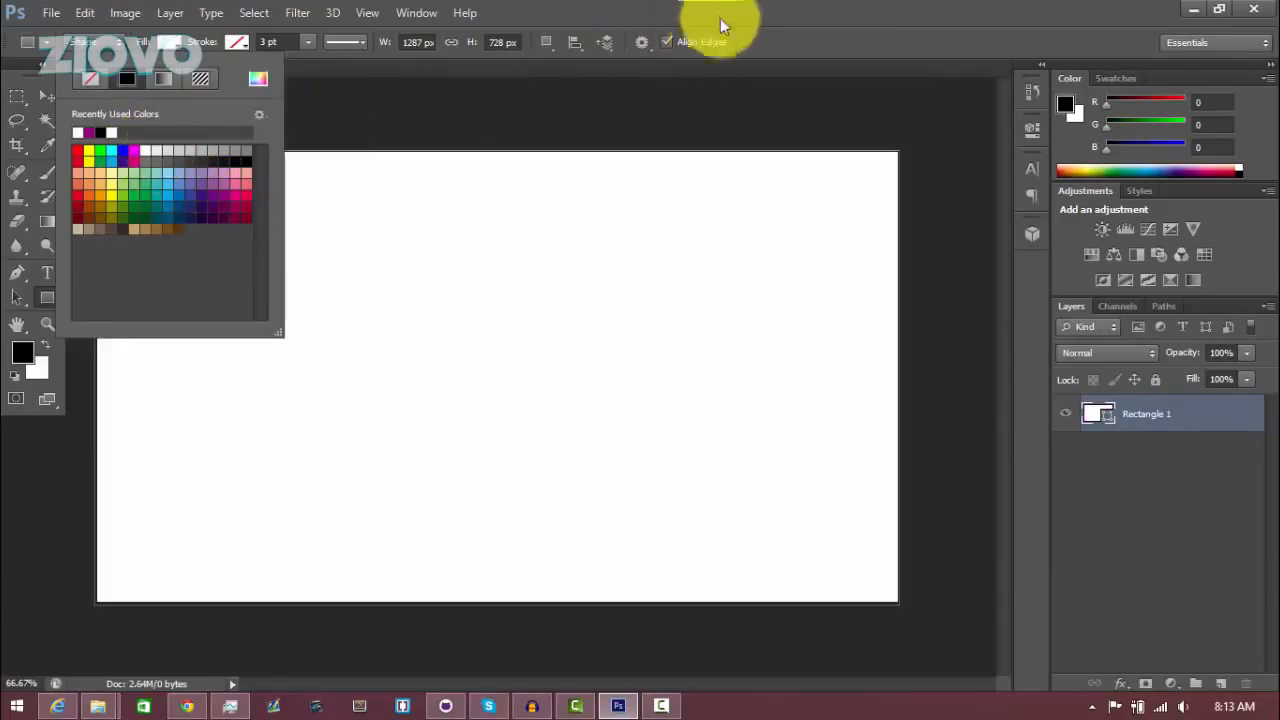
left_click(44, 89)
left_click(44, 90)
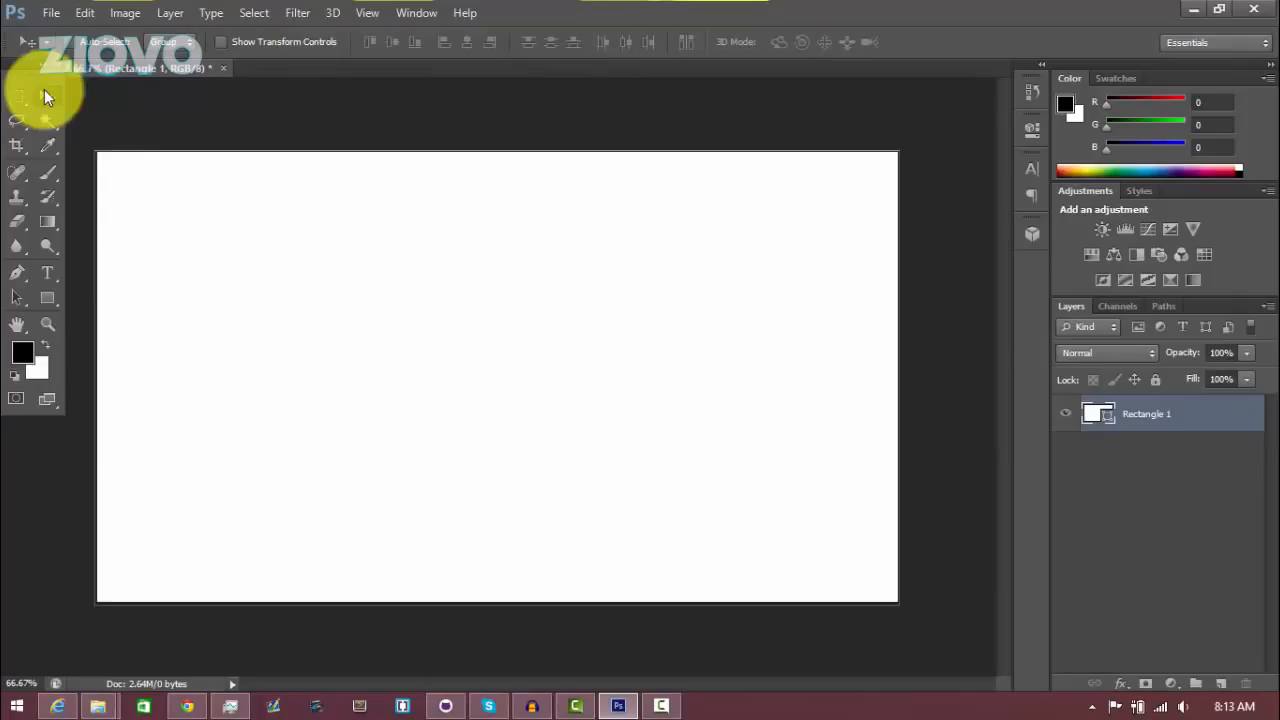
Add a Gradient Overlay layer style to the rectangle layer using the Orange, Yellow, Orange preset
right_click(1172, 420)
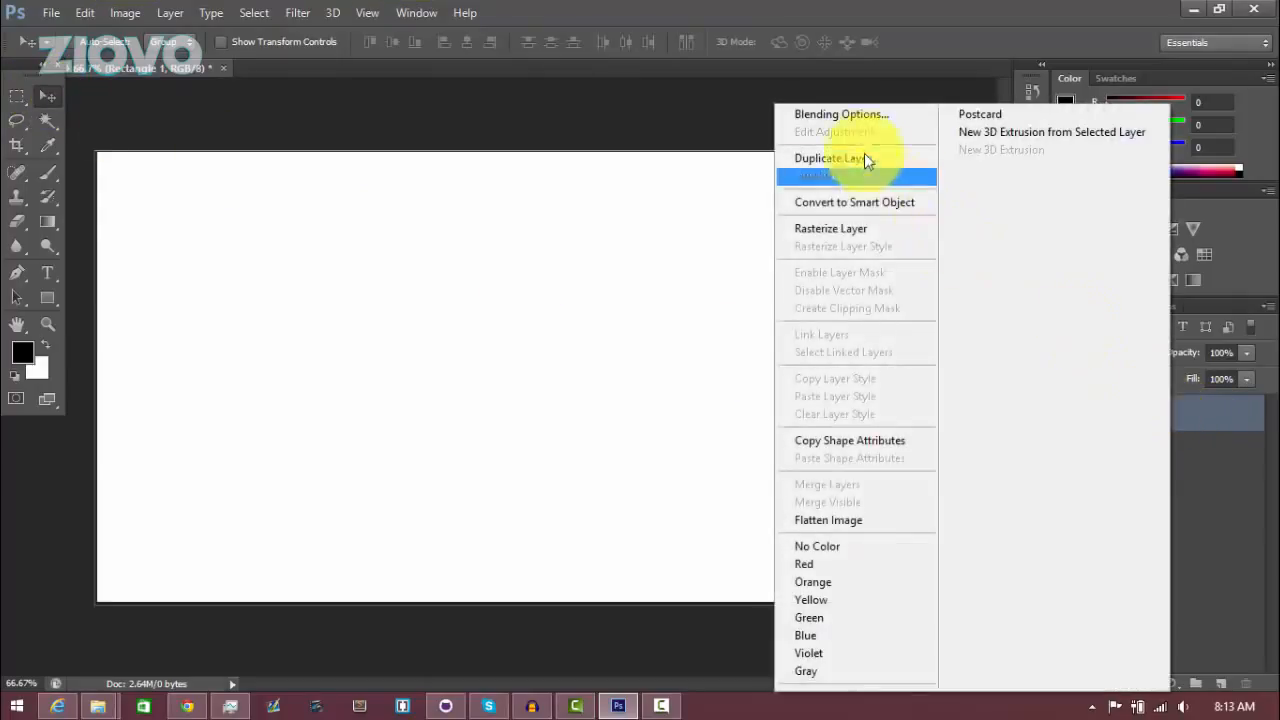
left_click(858, 115)
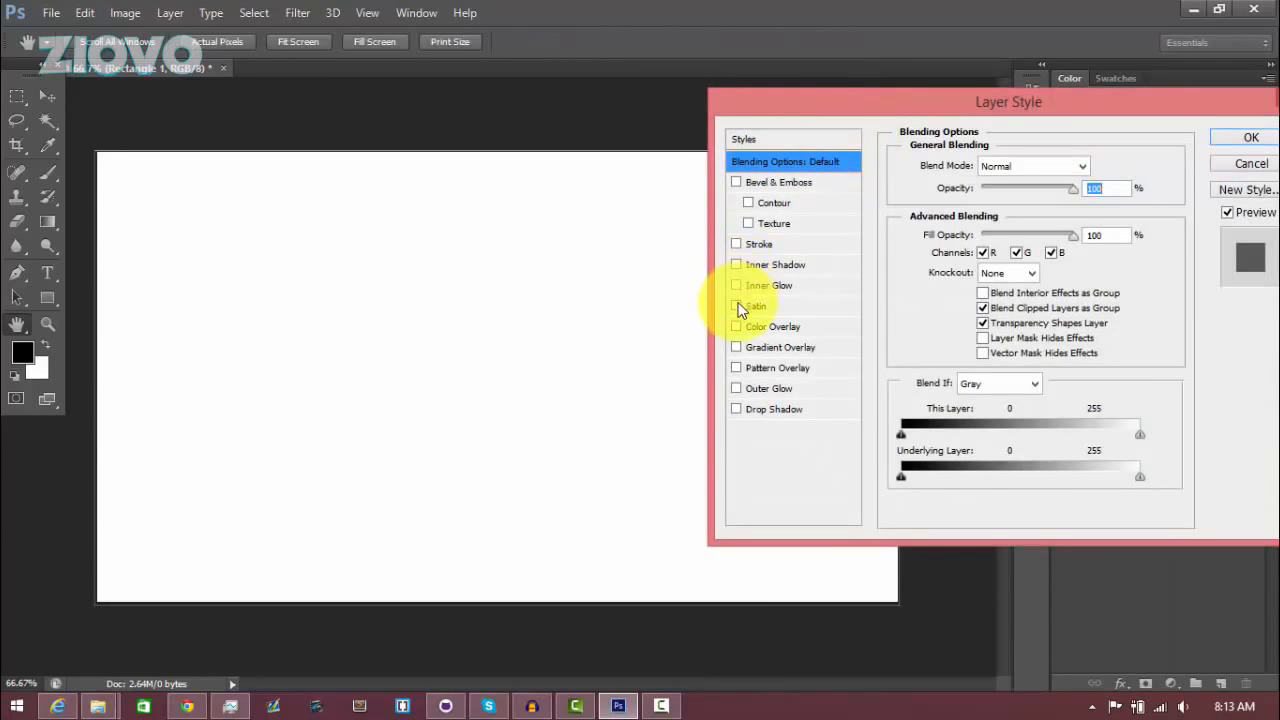
left_click(736, 347)
left_click(775, 346)
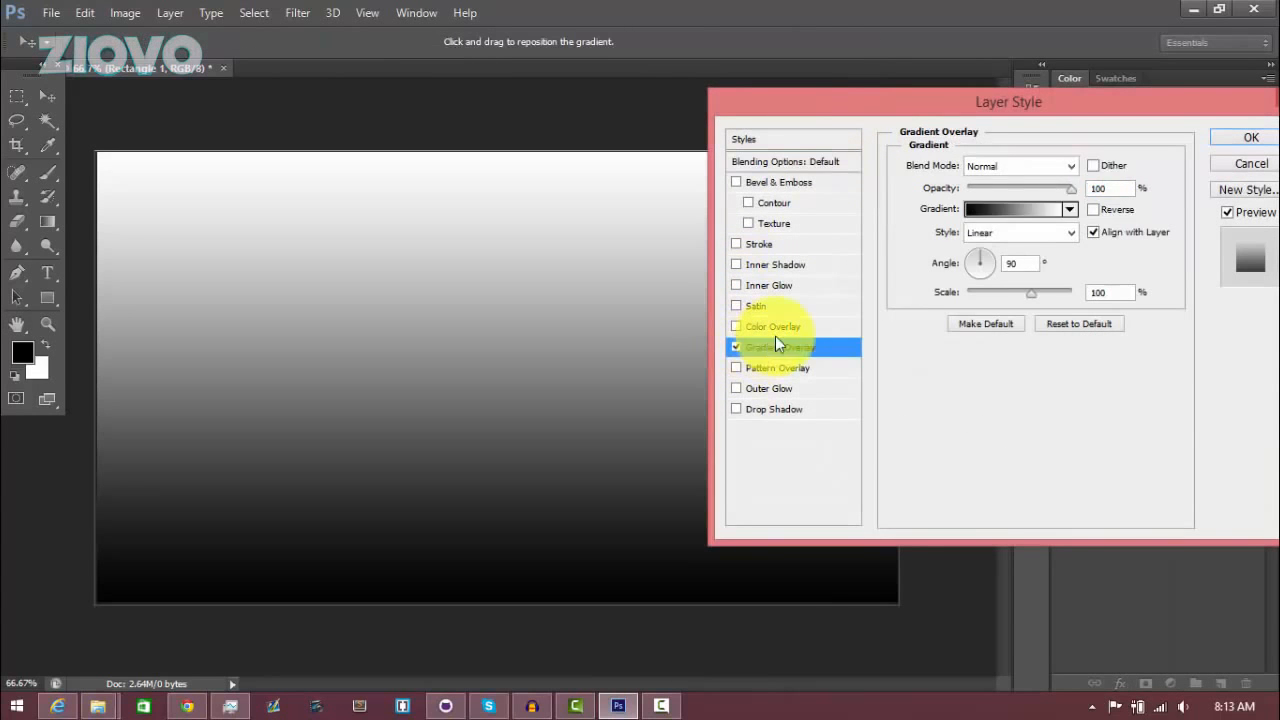
left_click(1071, 210)
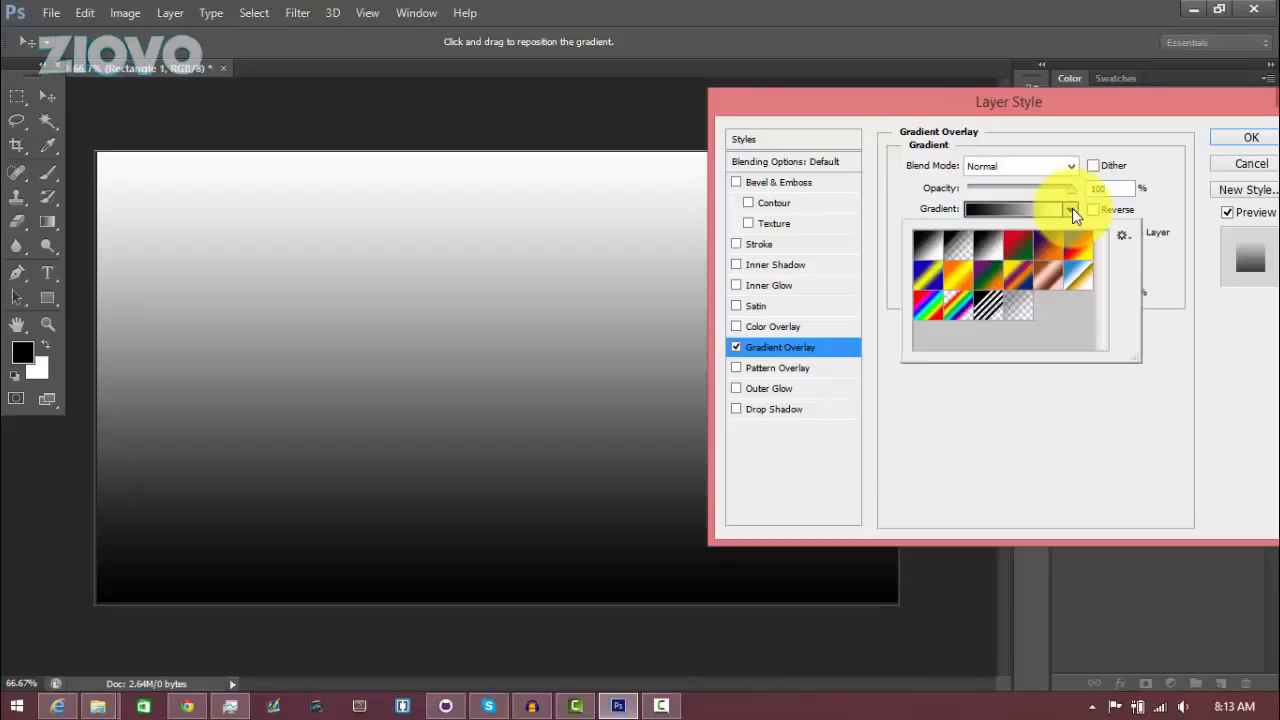
left_click(960, 285)
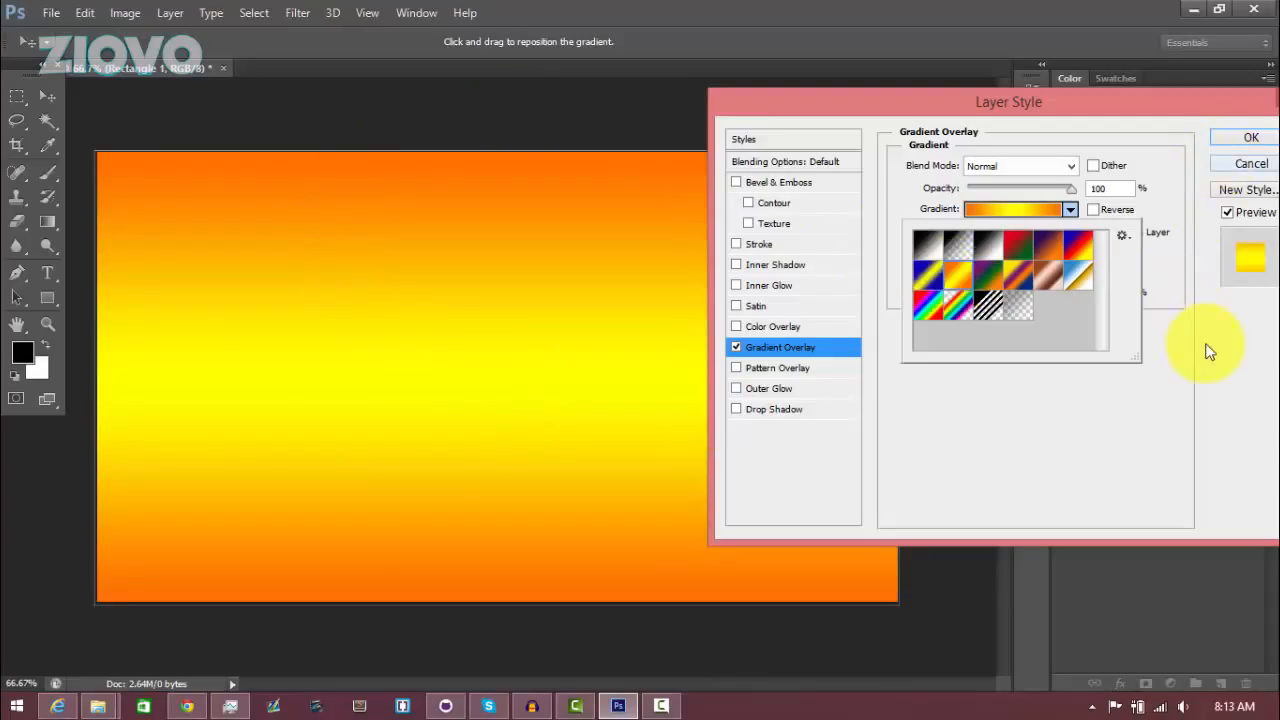
left_click(1193, 309)
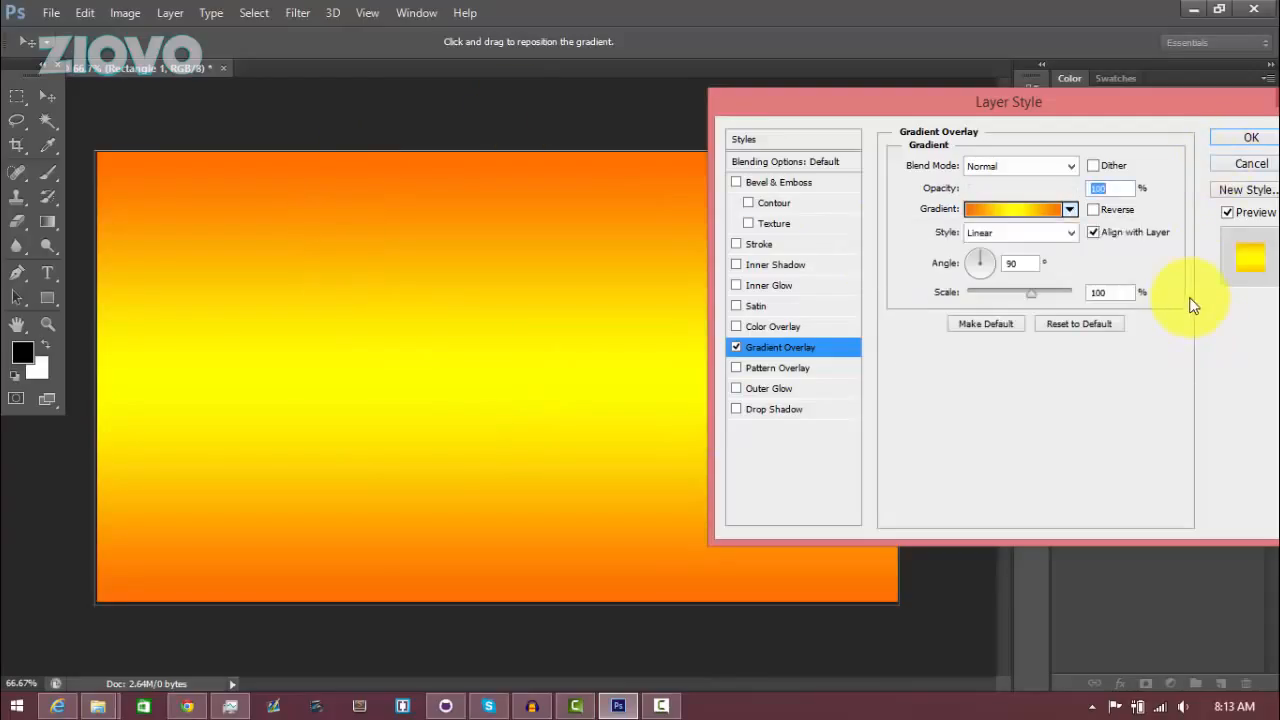
Open the overlay's gradient in the Gradient Editor and move the middle yellow stop to 52%
left_click(1070, 213)
double_click(940, 265)
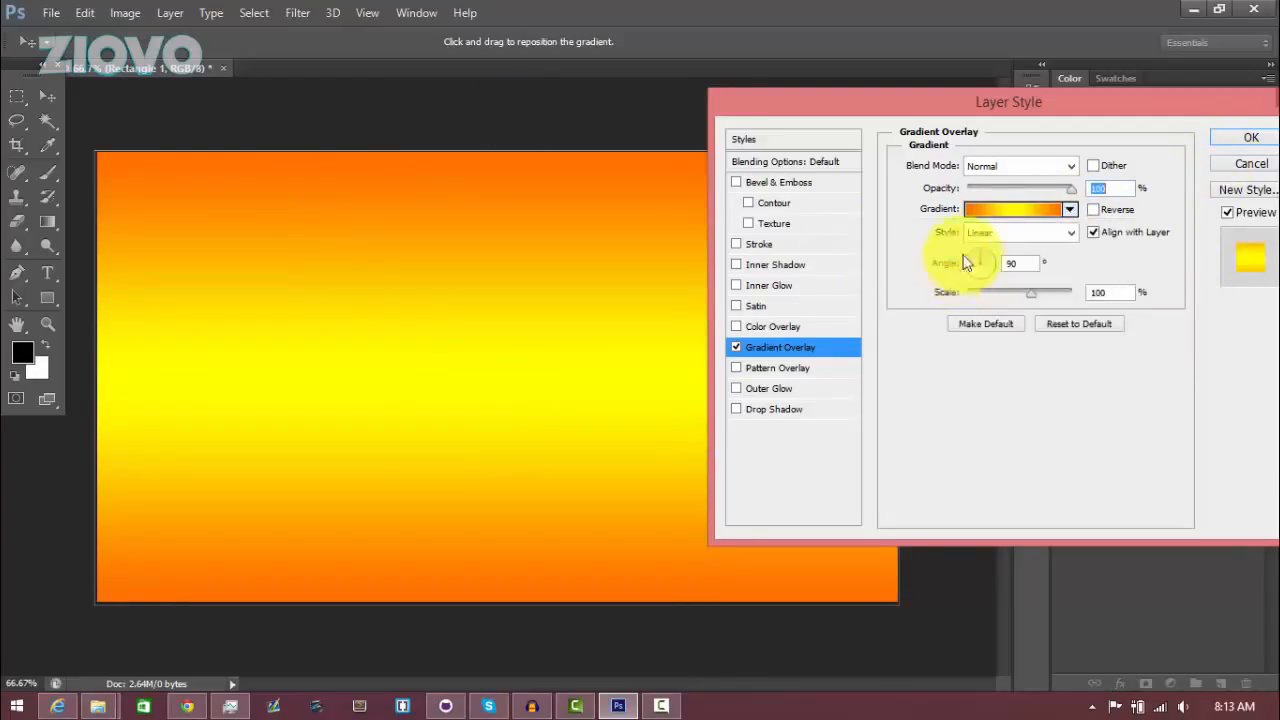
left_click(975, 210)
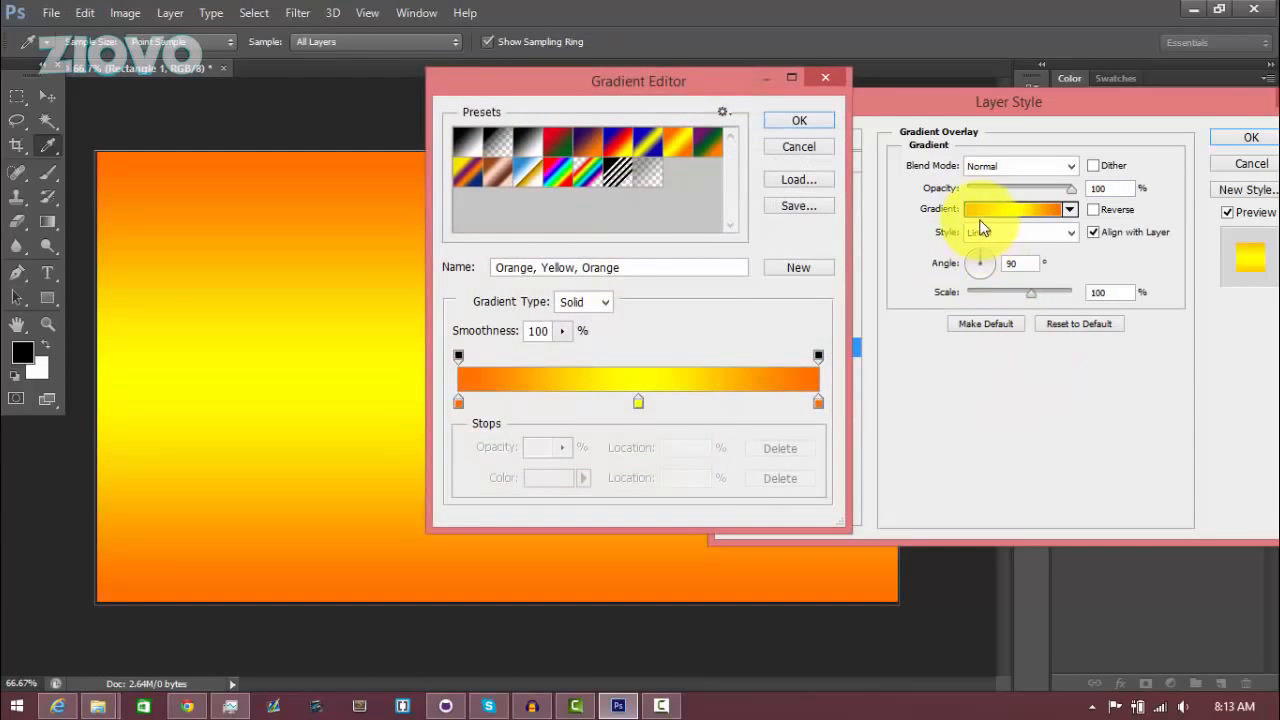
left_click_drag(629, 86, 995, 112)
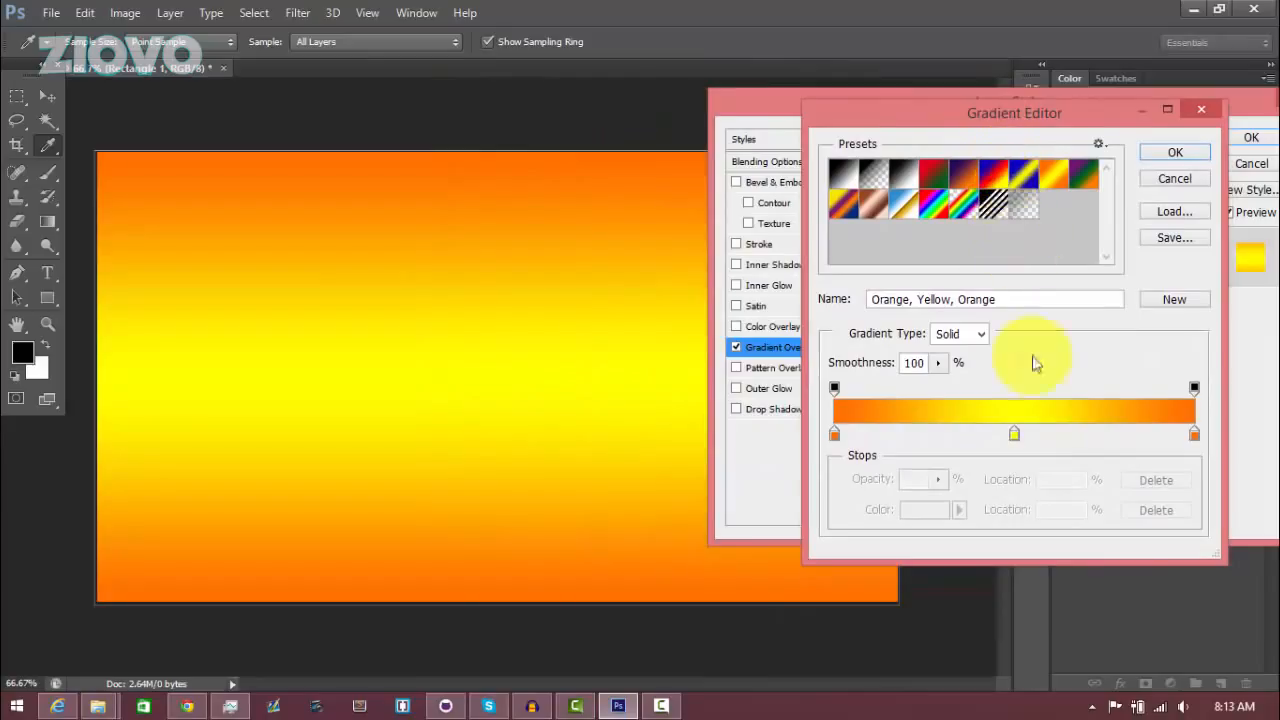
mouse_move(1014, 433)
left_mouse_down()
mouse_move(1040, 437)
mouse_move(1023, 438)
left_mouse_up()
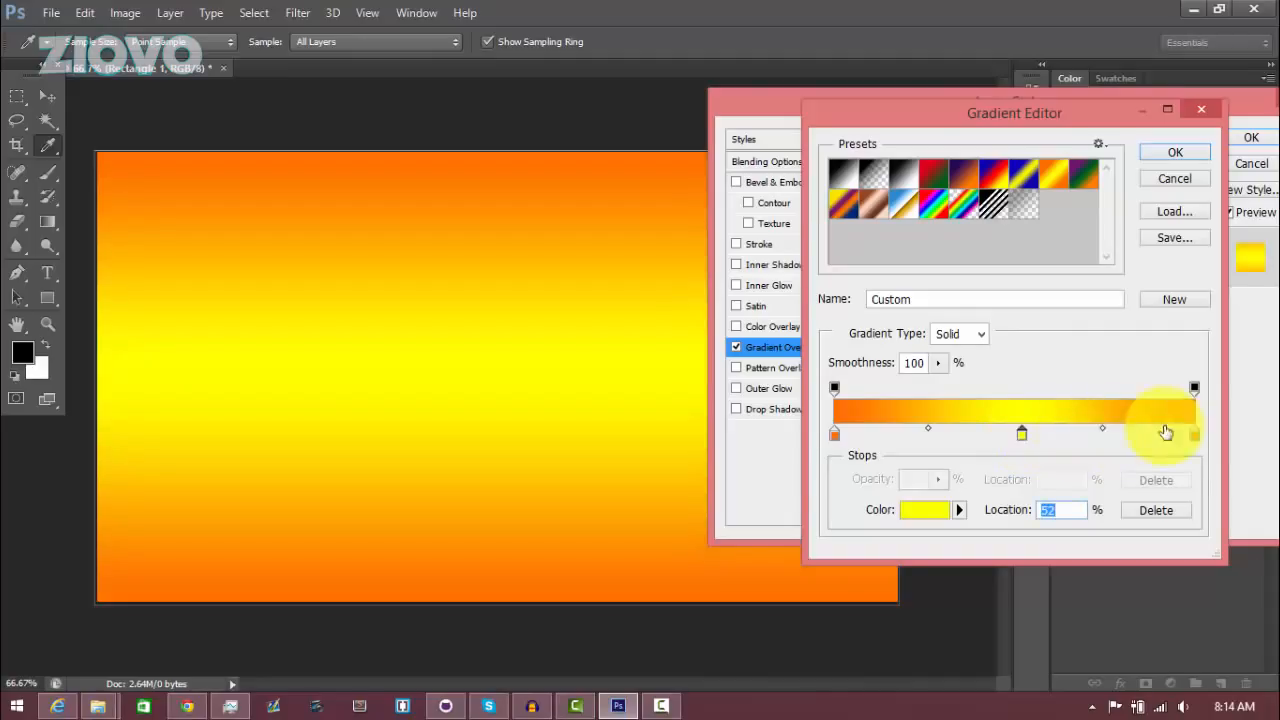
Set the left gradient stop colour to purple 8502ff and copy its hex value
double_click(835, 434)
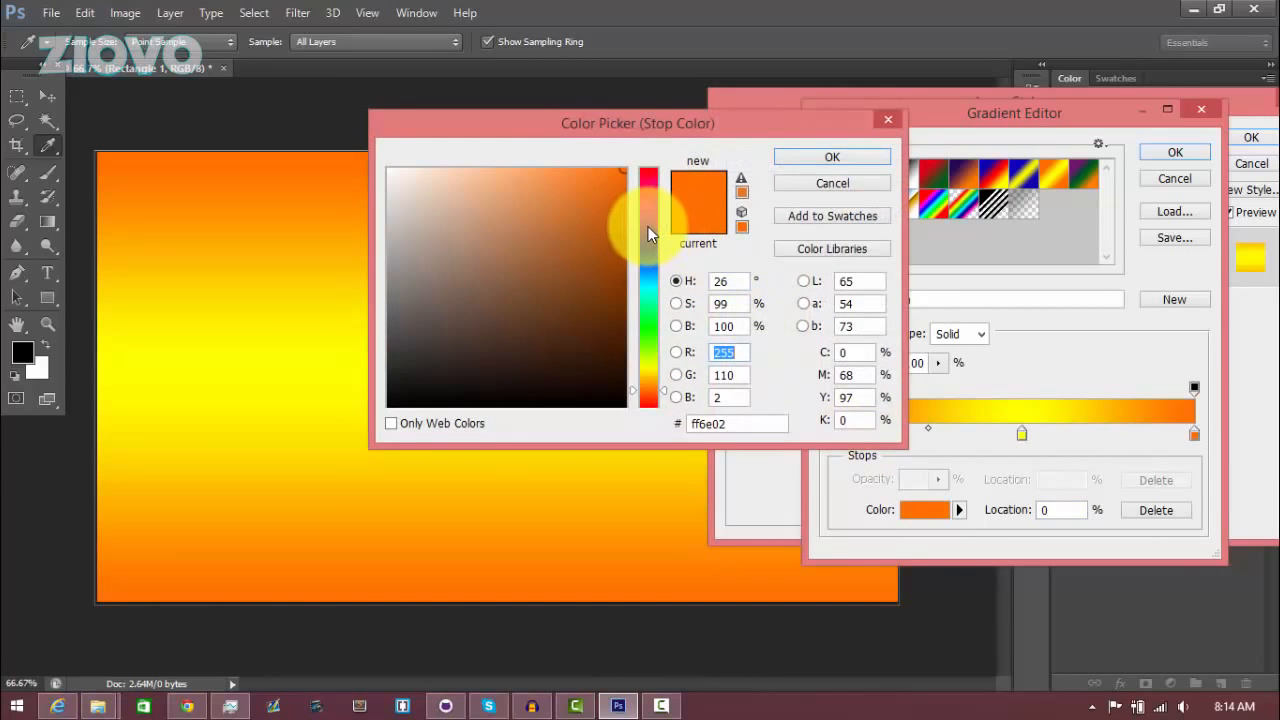
left_click(648, 226)
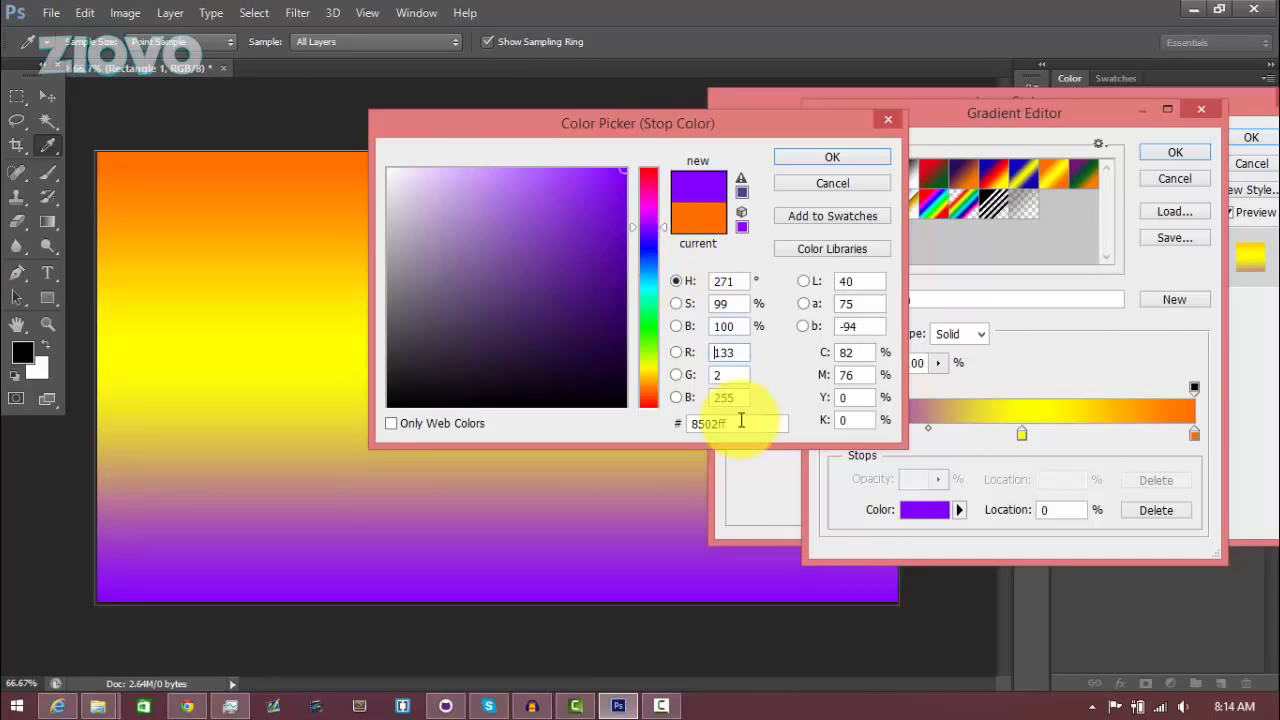
left_click_drag(740, 422, 655, 422)
key("ctrl+c")
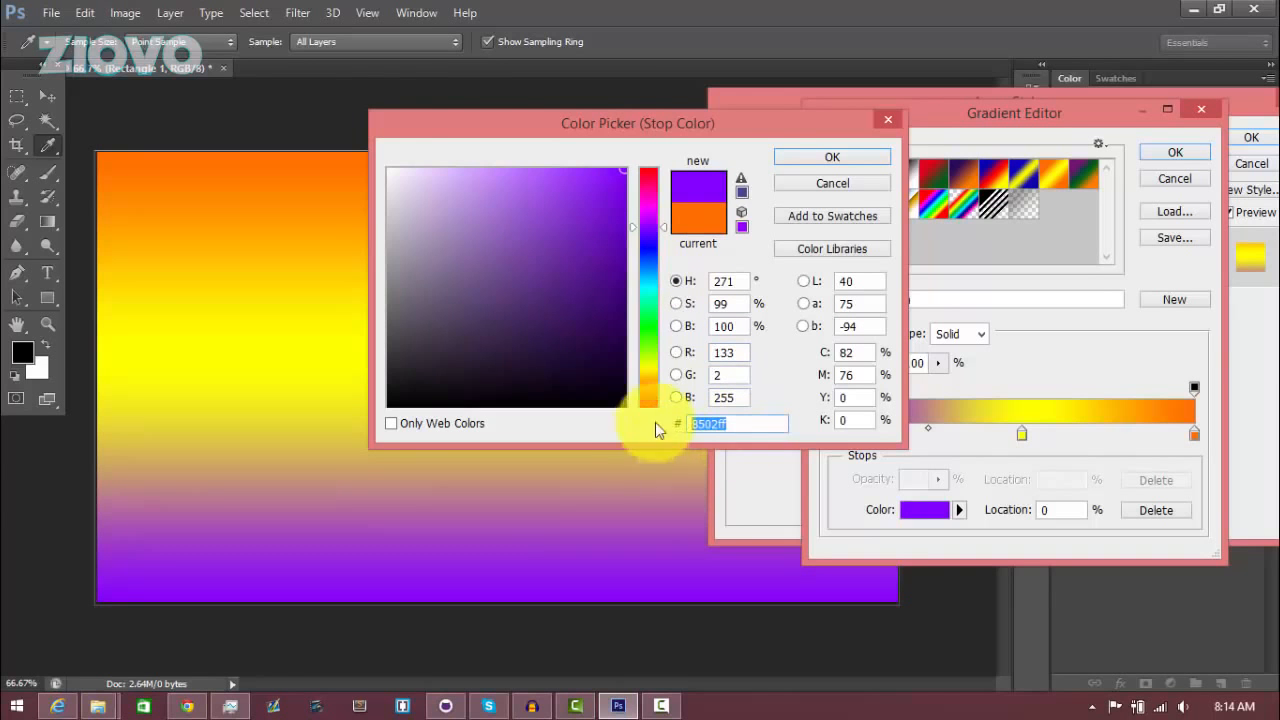
left_click(841, 161)
Set the right gradient stop colour to 8502ff by pasting the hex value
double_click(1194, 434)
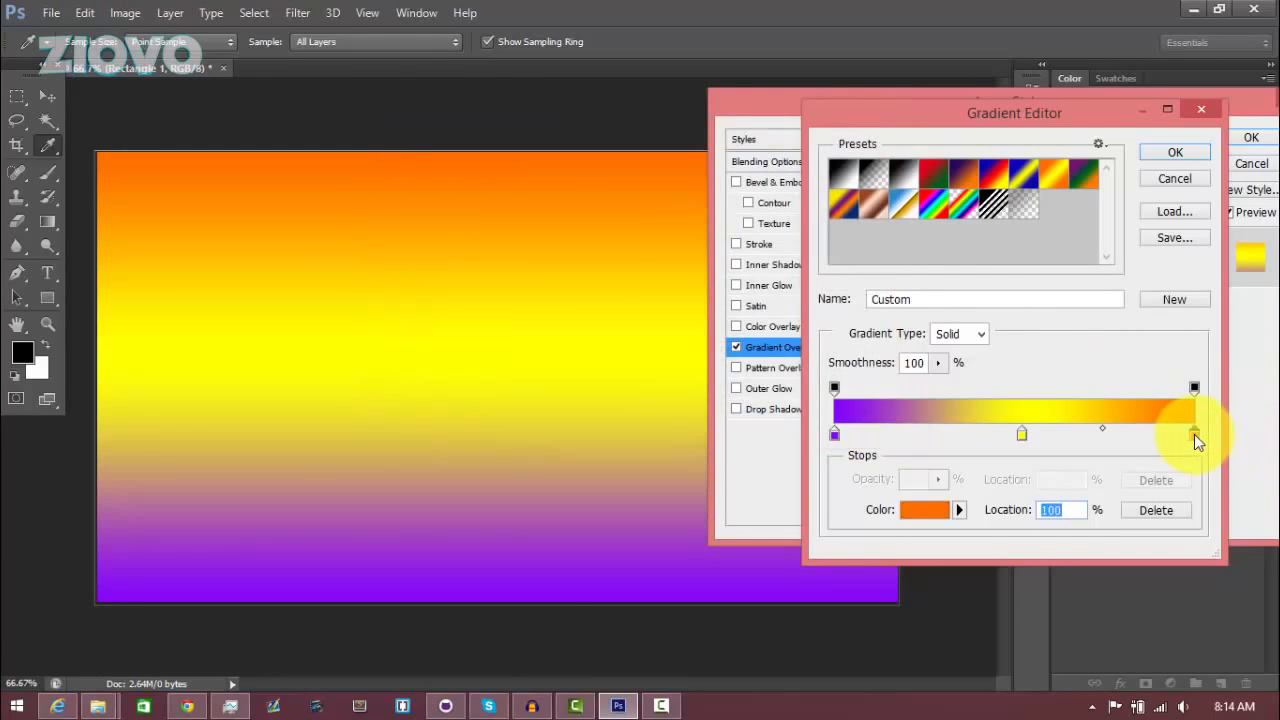
left_click_drag(754, 423, 622, 427)
key("ctrl+v")
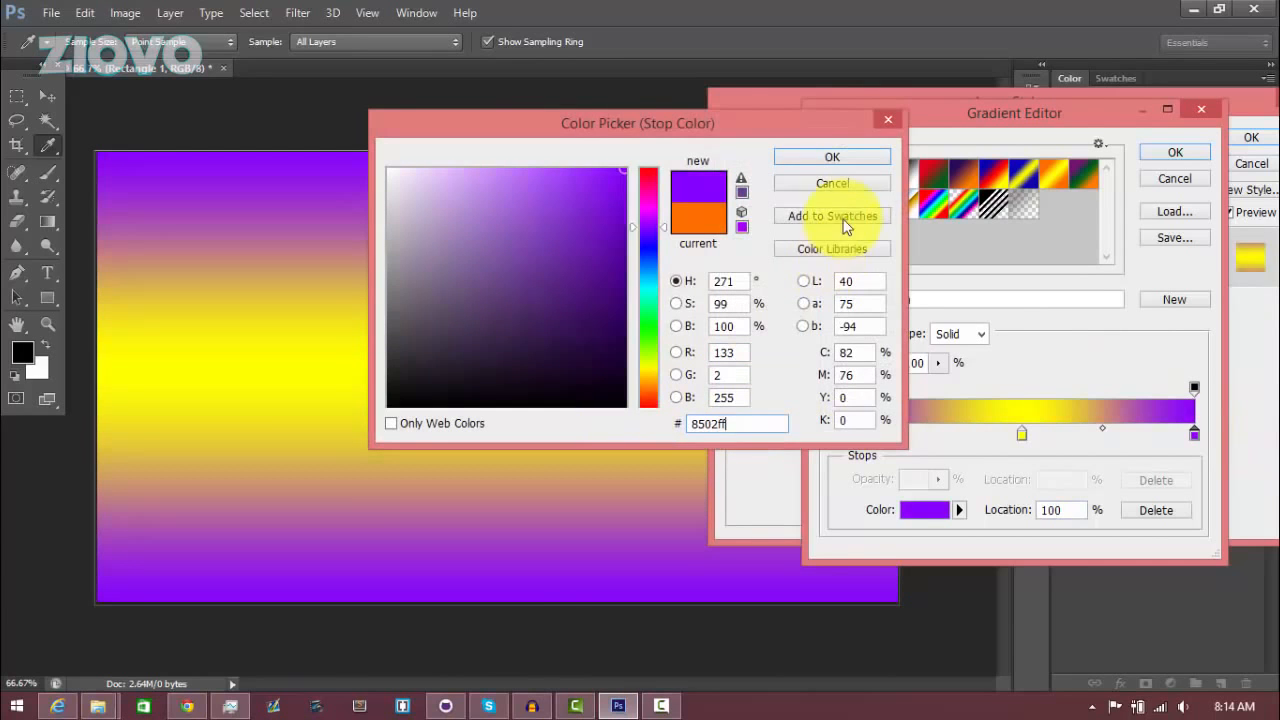
left_click(851, 163)
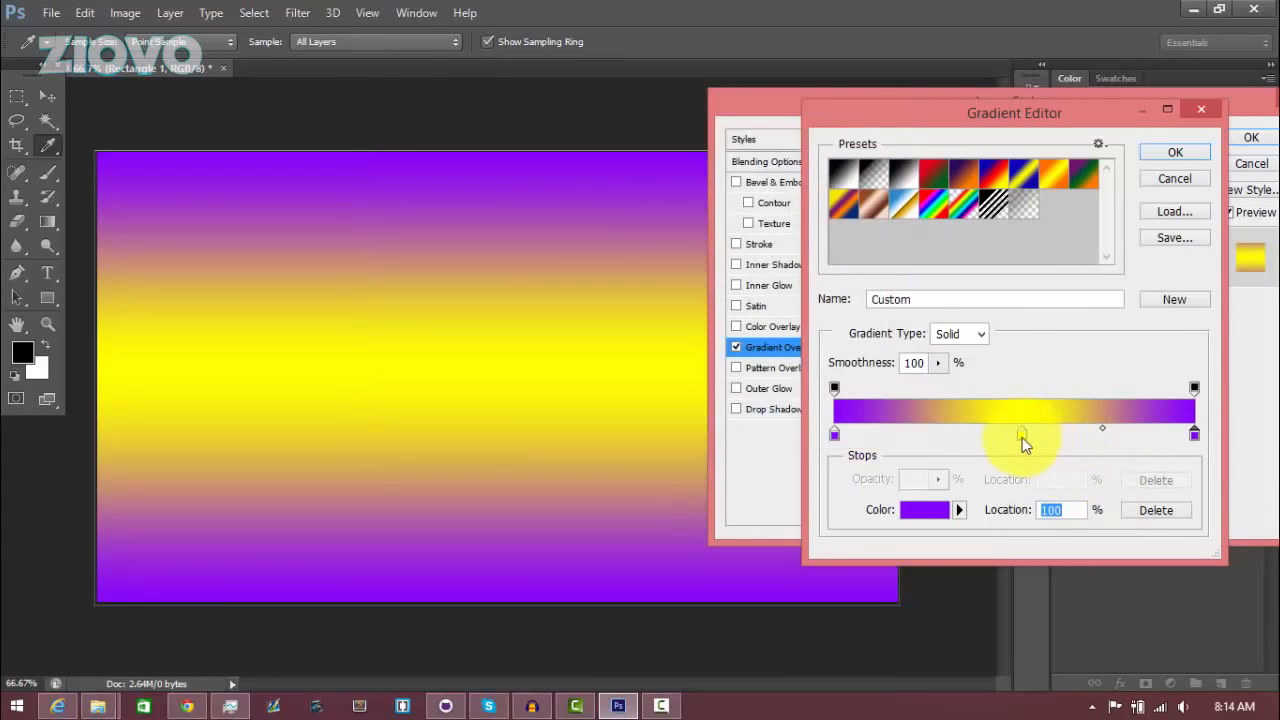
Set the middle gradient stop colour to pink-purple d335ea and confirm the Gradient Editor and Layer Style
left_click(1022, 436)
double_click(1022, 434)
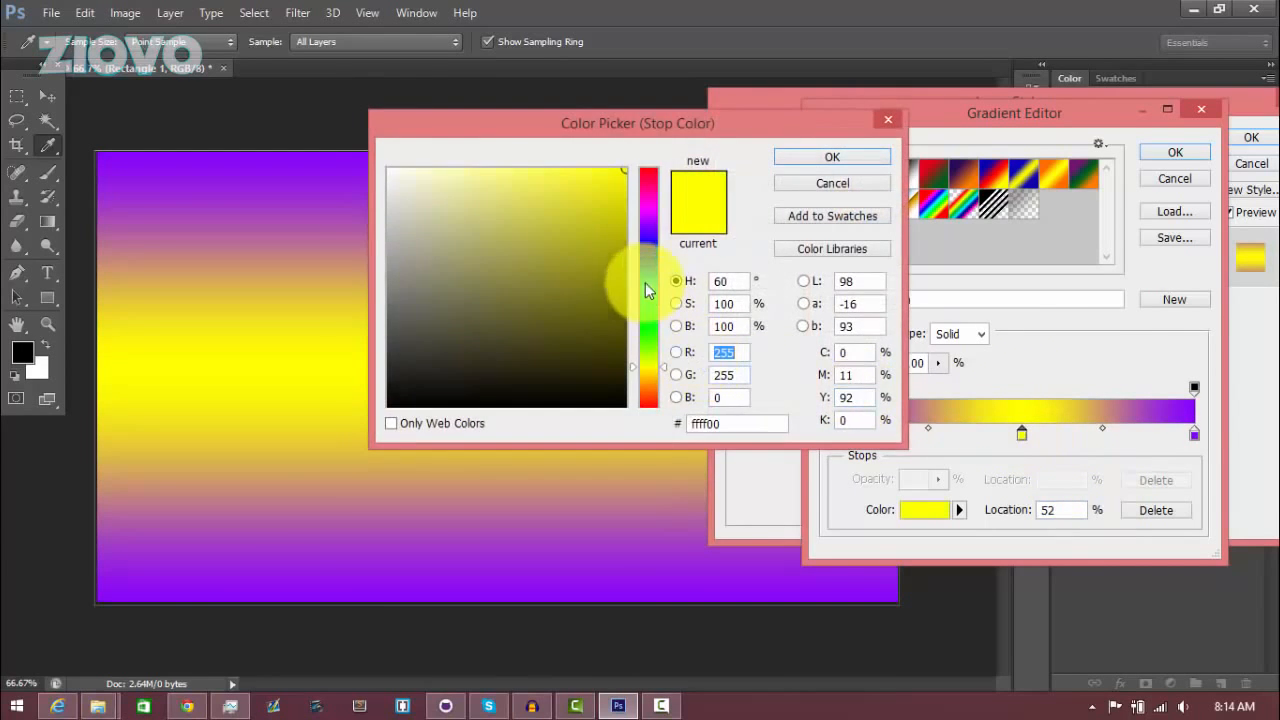
left_click(648, 213)
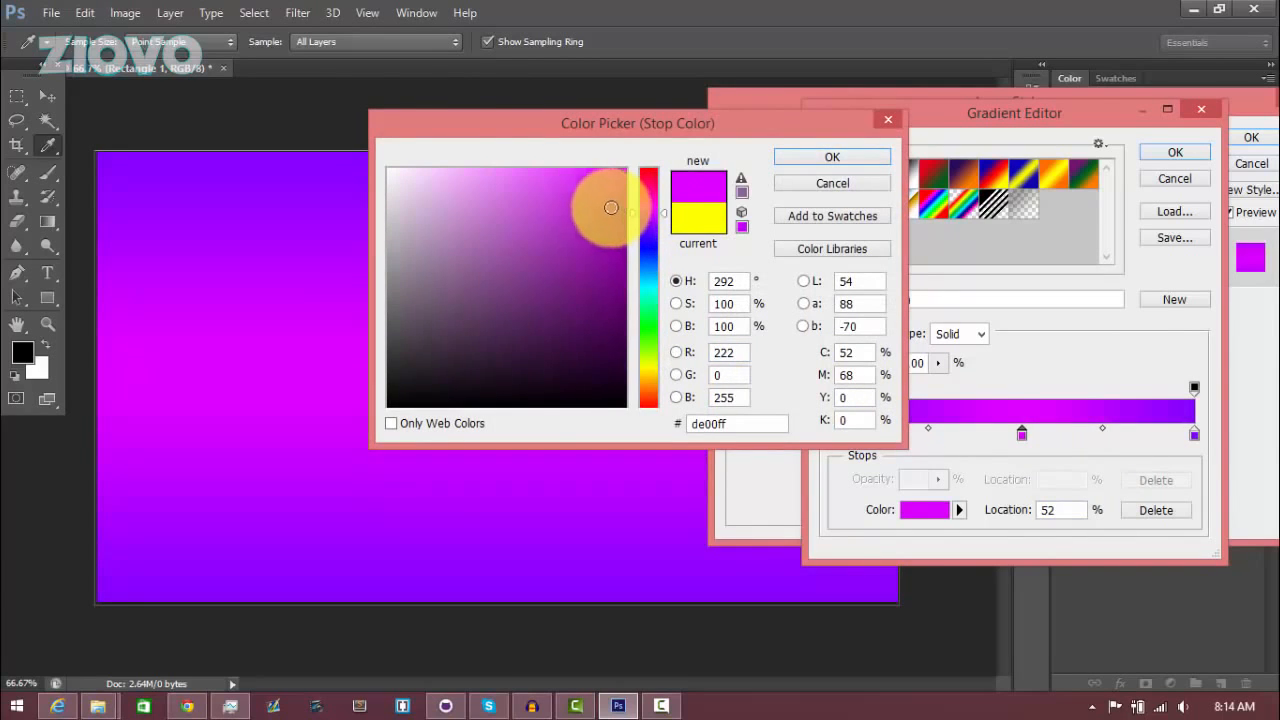
left_click_drag(603, 191, 571, 188)
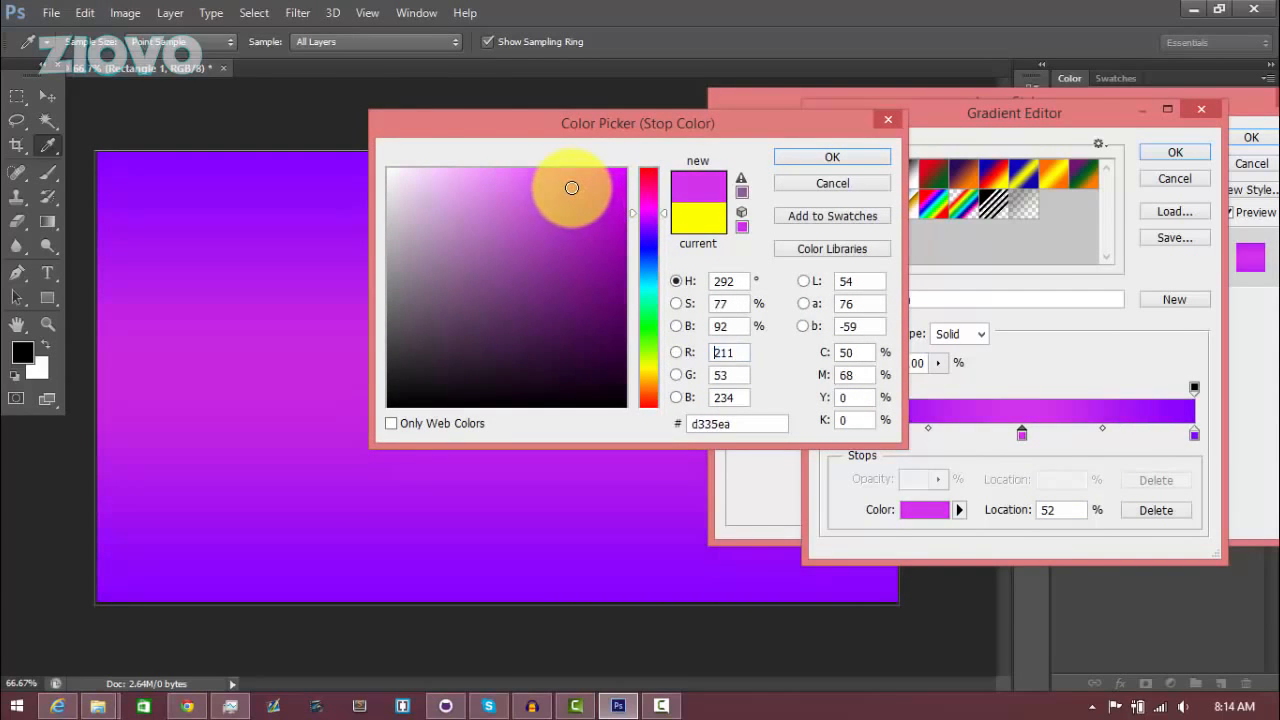
left_click(829, 160)
left_click(1175, 155)
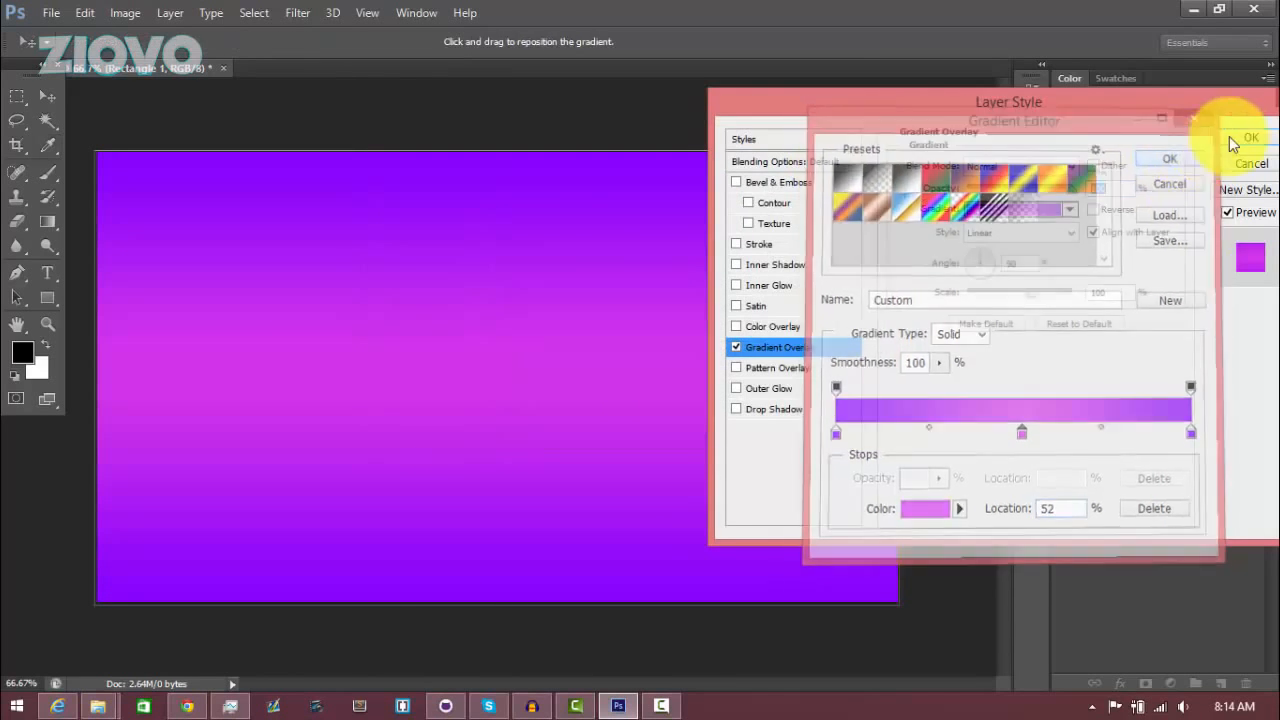
left_click(1234, 140)
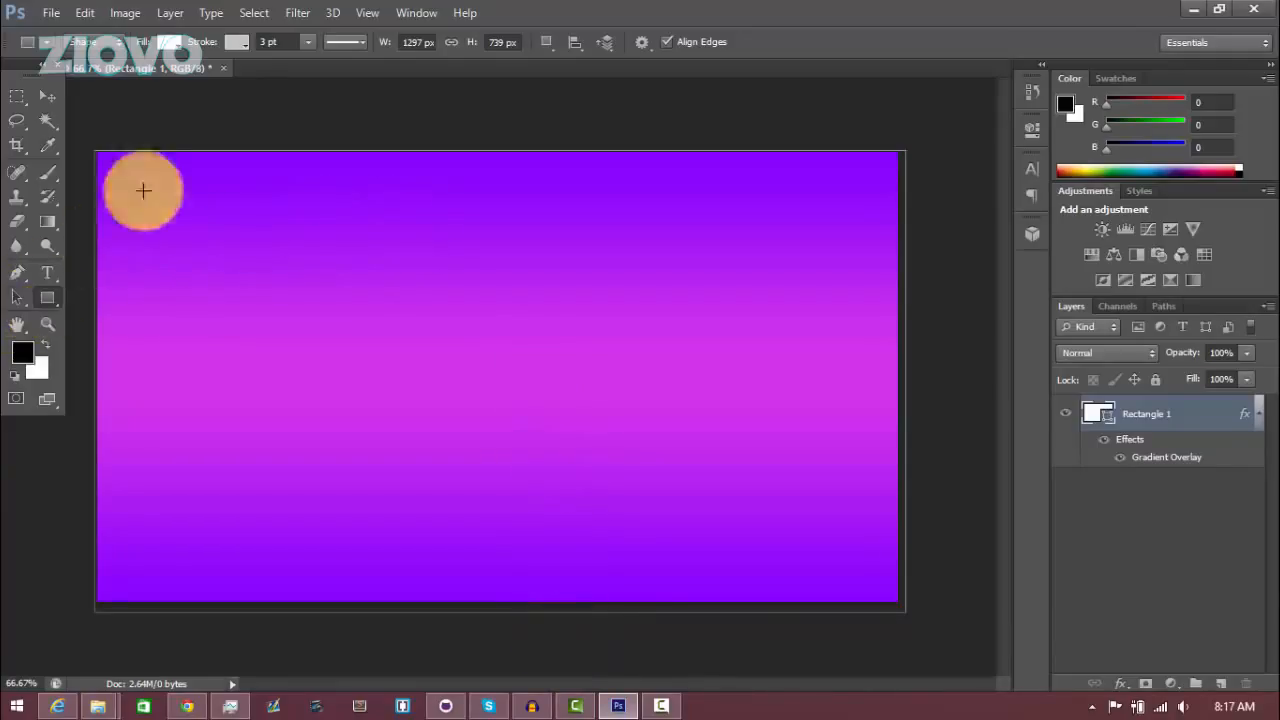
Set the rectangle's fill to light gray and its stroke colour to a gray swatch
left_click(170, 43)
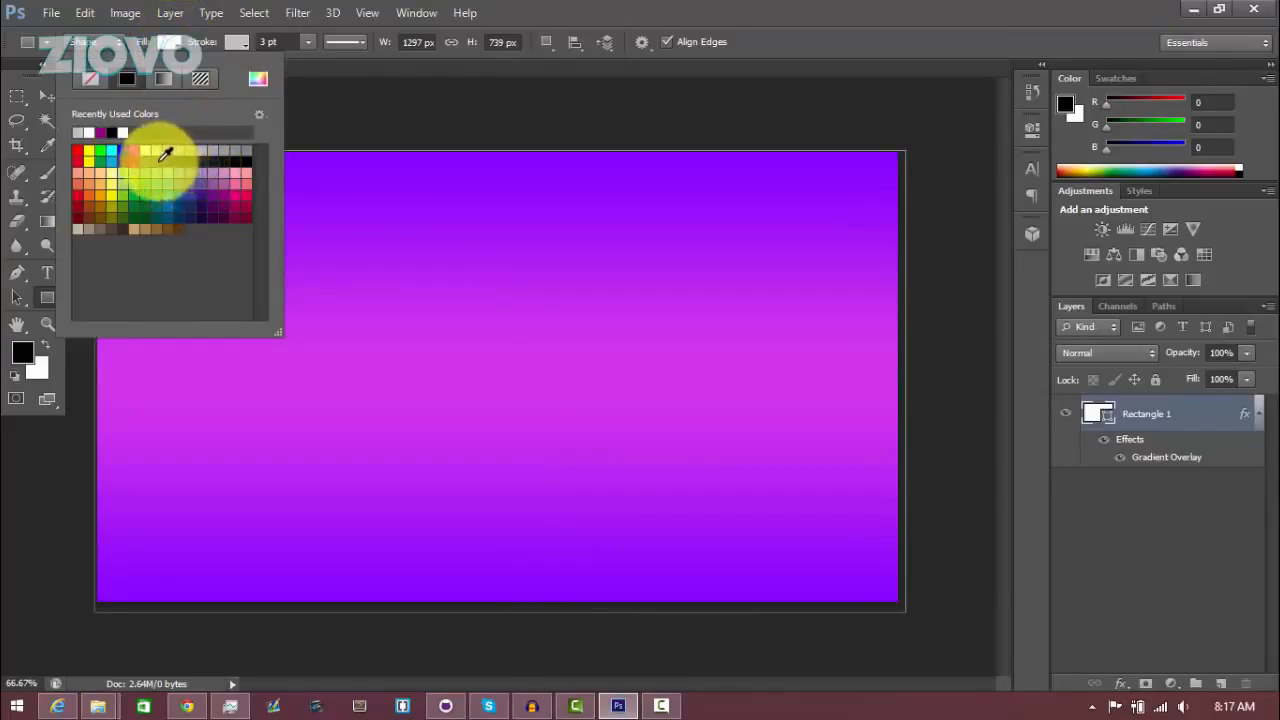
left_click(172, 151)
left_click(240, 40)
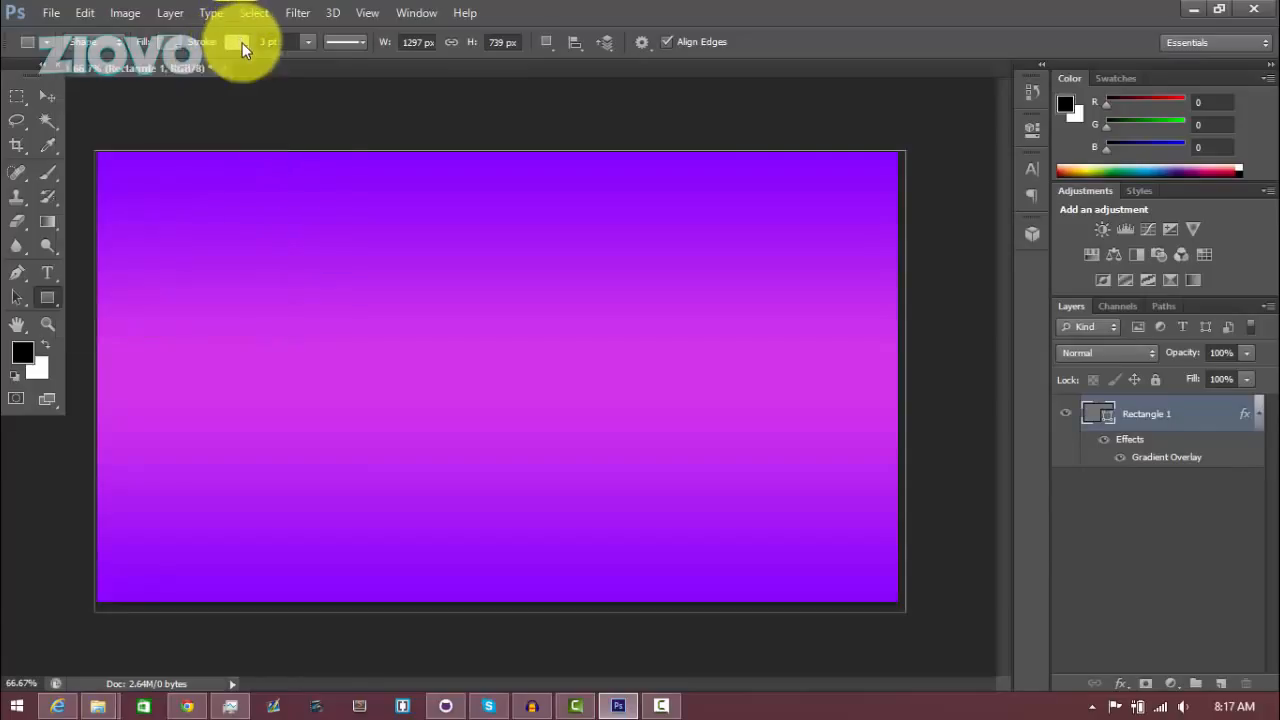
left_click(242, 43)
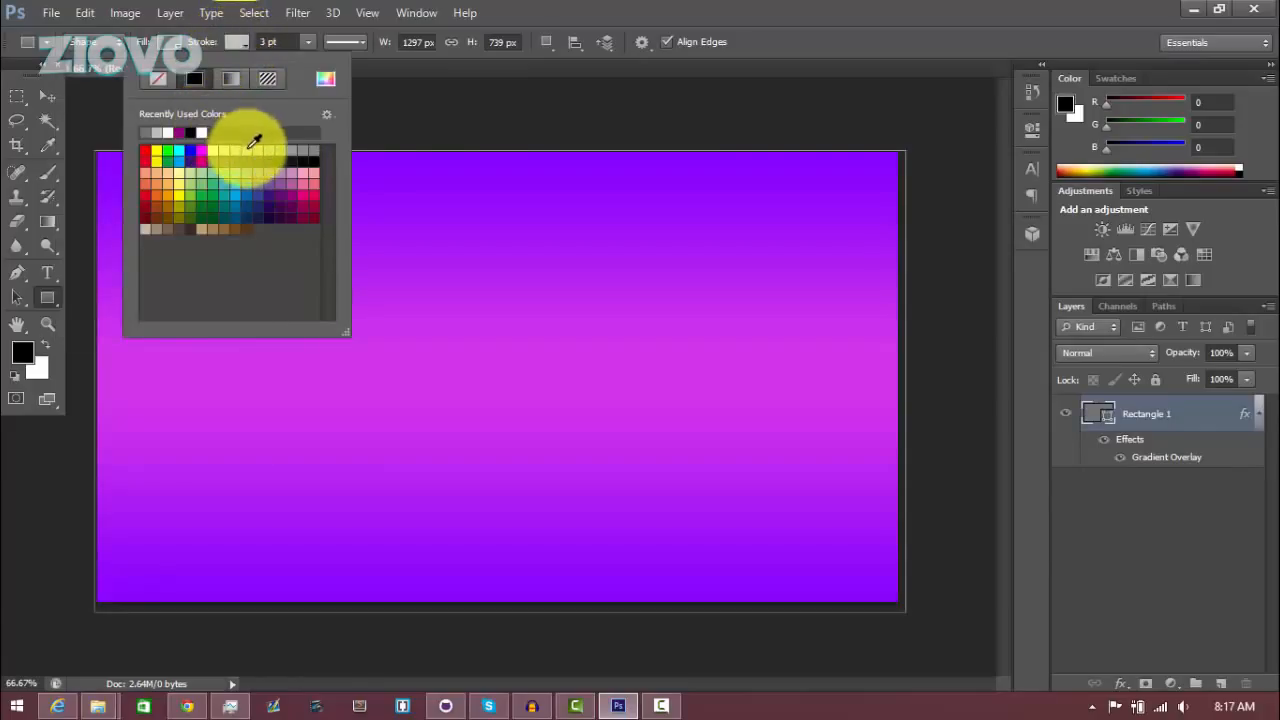
left_click(247, 151)
Set the rectangle's stroke width to 5 pt
left_click(268, 45)
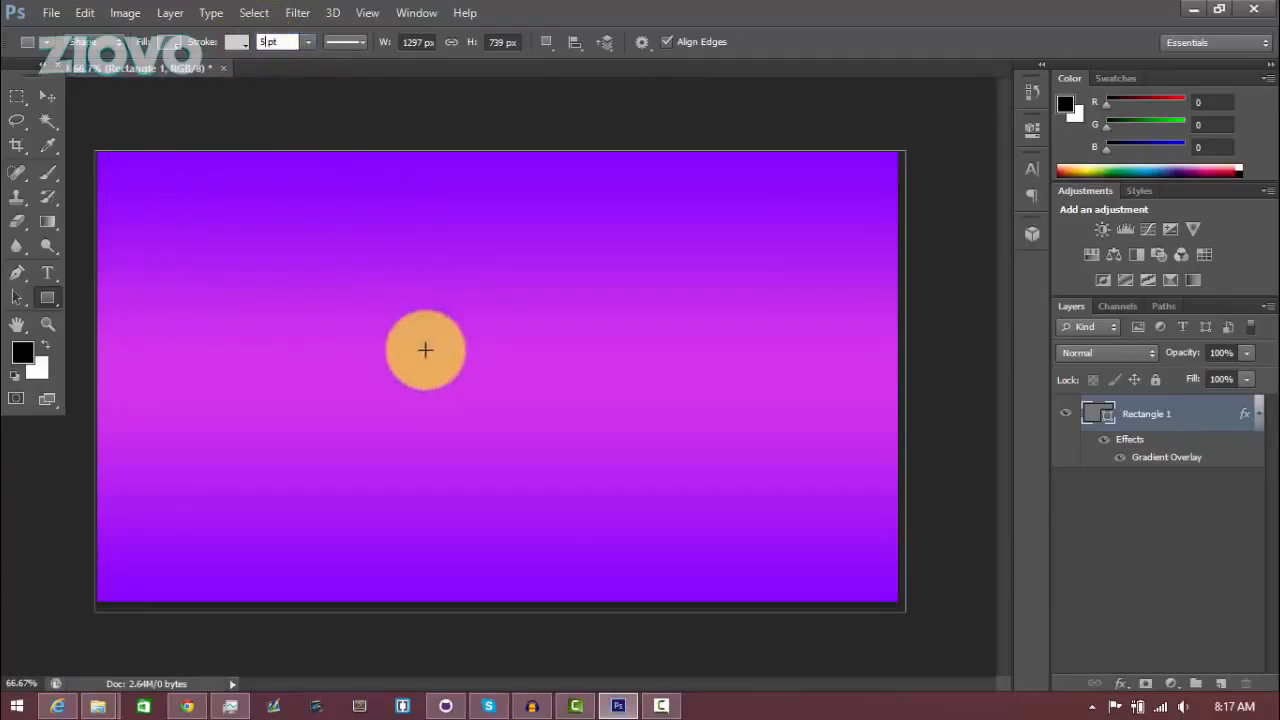
key("Return")
left_click(446, 371)
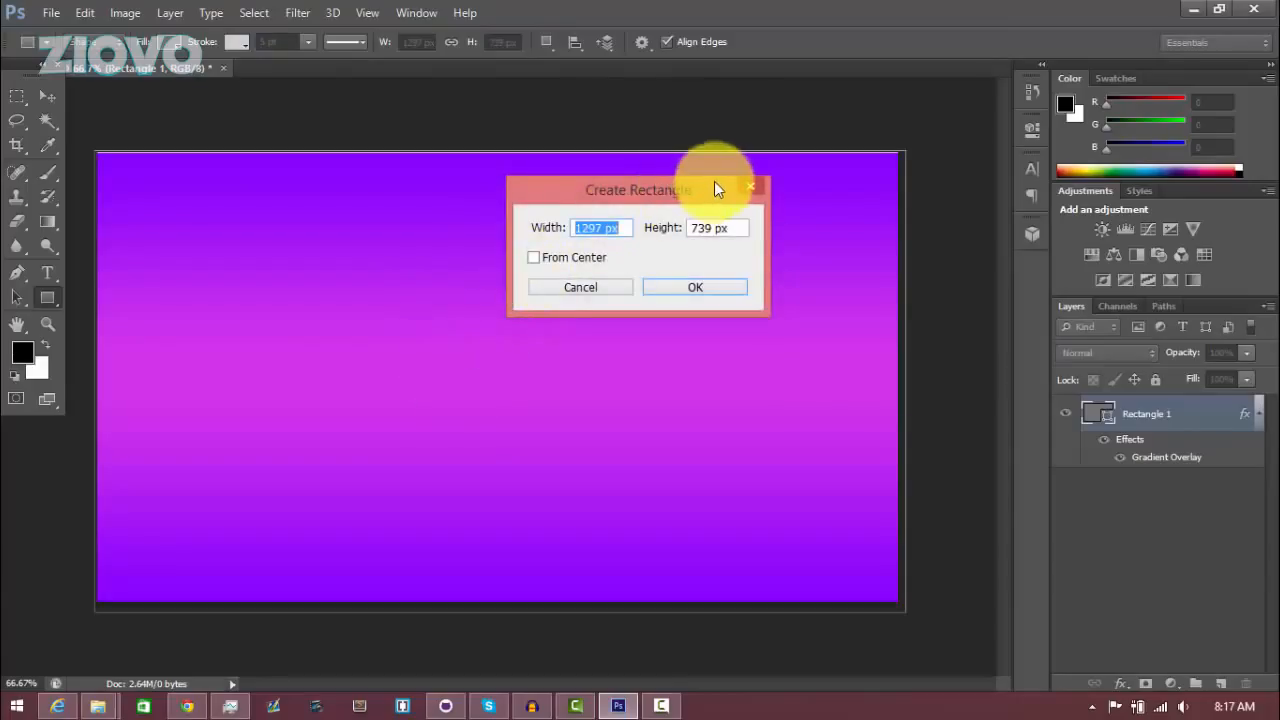
Create a rectangle of 426 x 240 px
type("426")
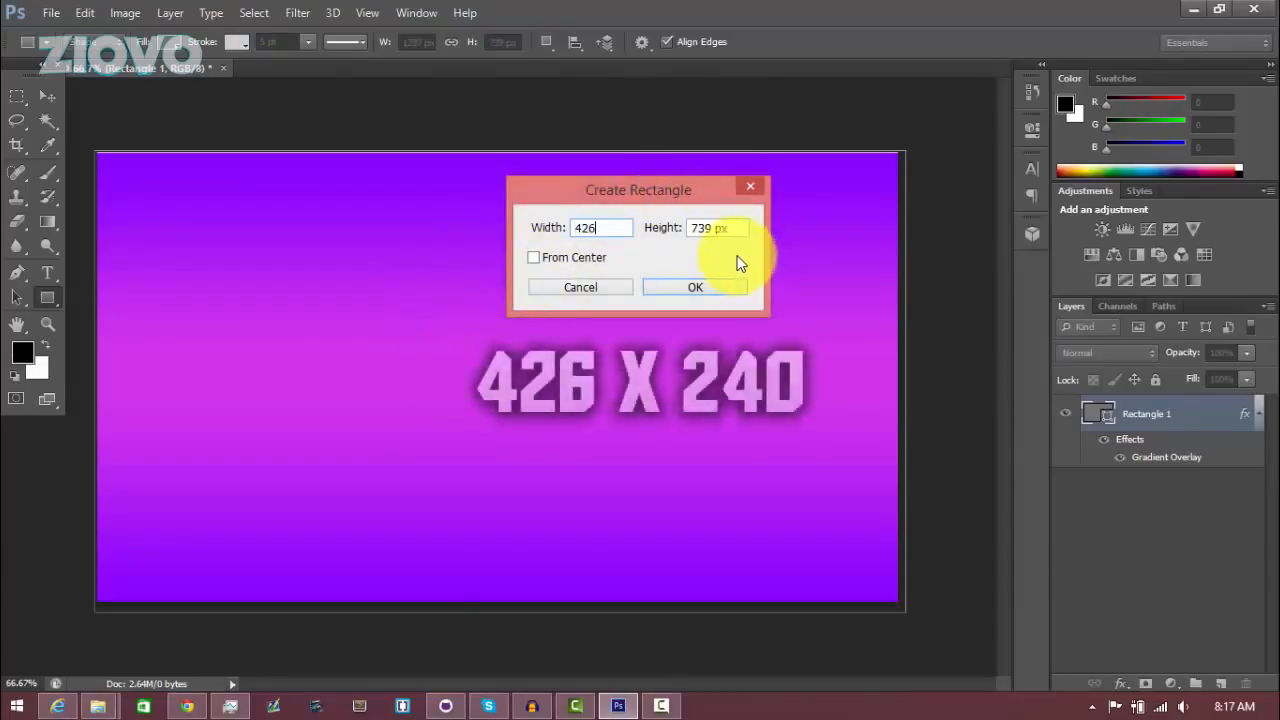
type("24")
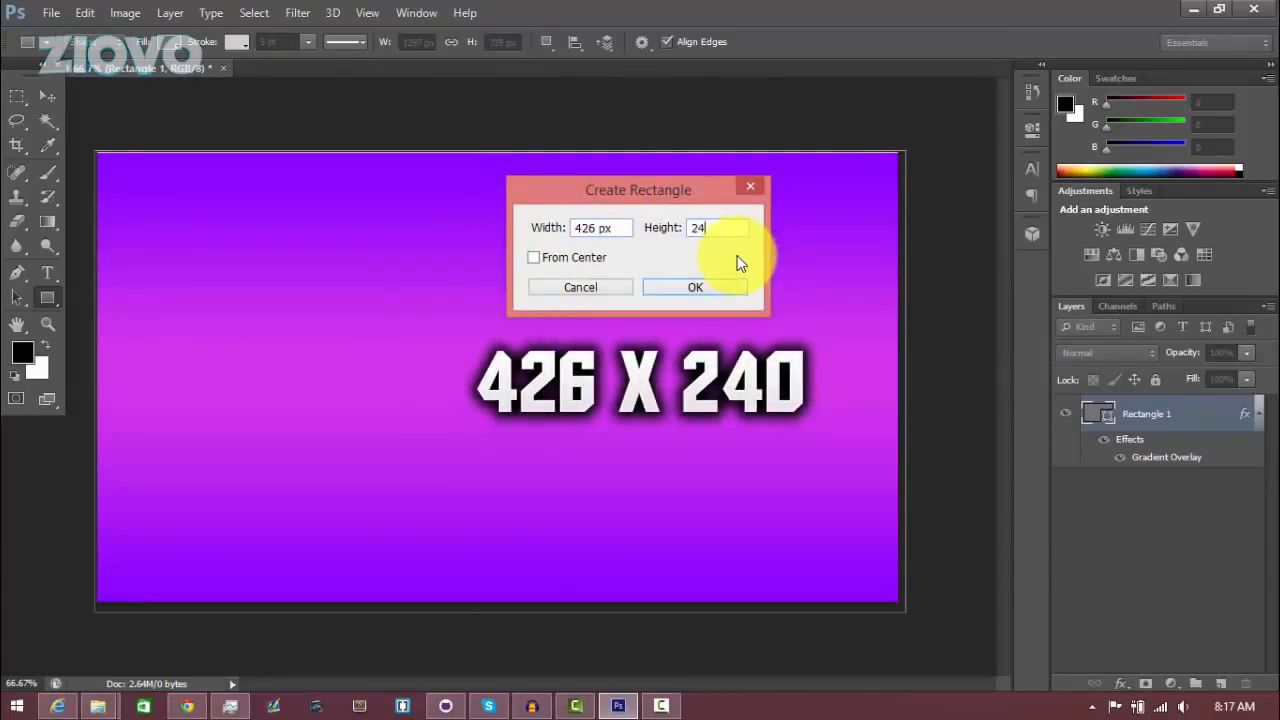
type("0")
left_click(701, 287)
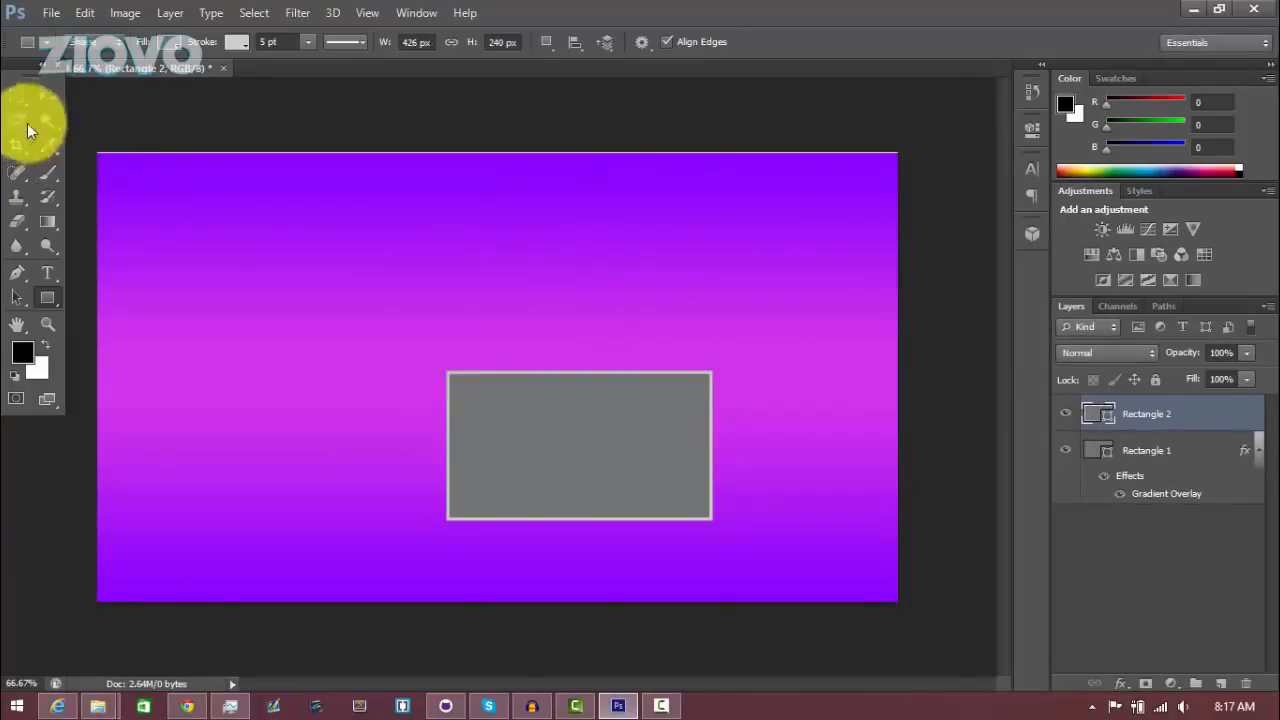
Move the new rectangle to the upper-left area of the canvas
left_click(47, 96)
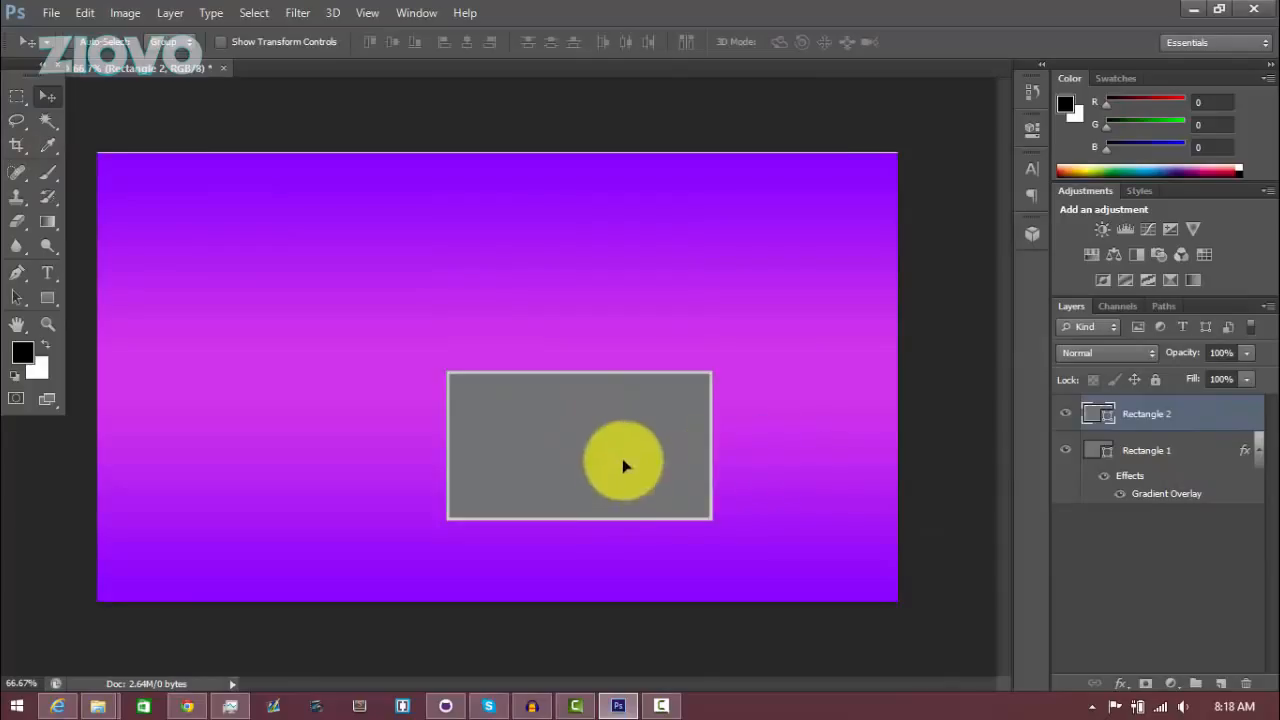
left_click_drag(622, 465, 333, 311)
Set the new rectangle's fill to none so only its stroke shows
left_click(55, 294)
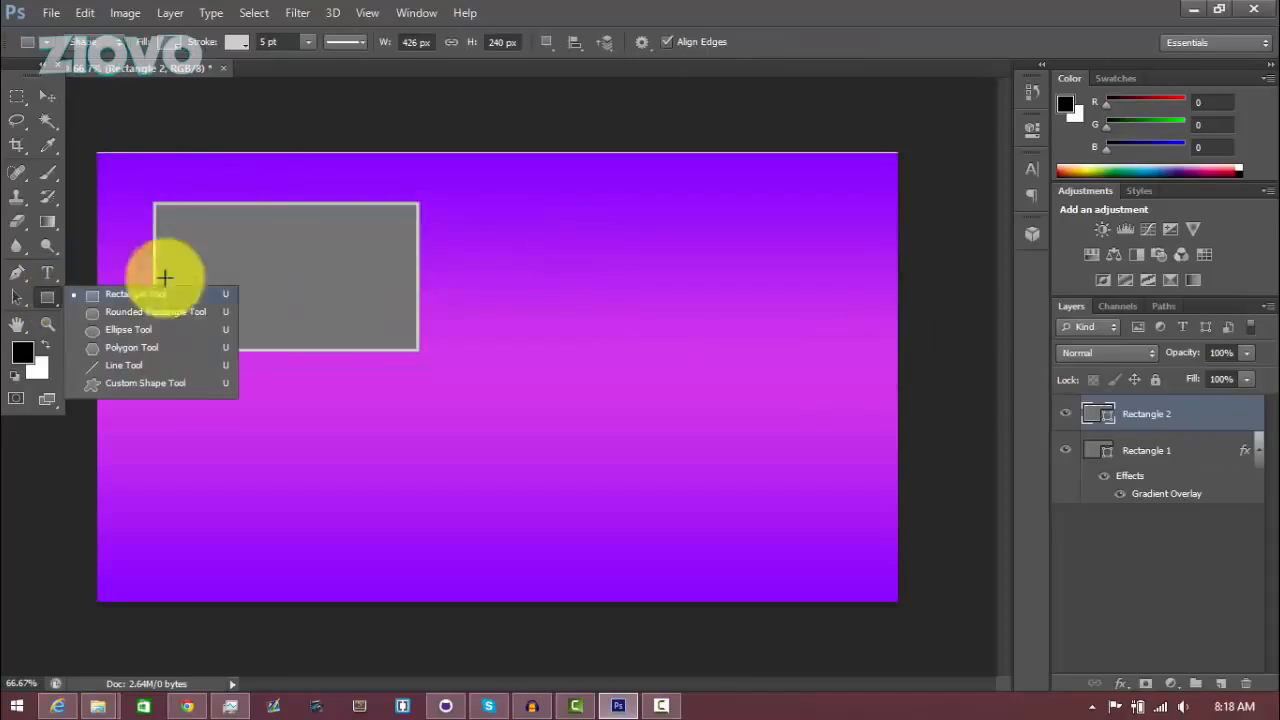
left_click(166, 42)
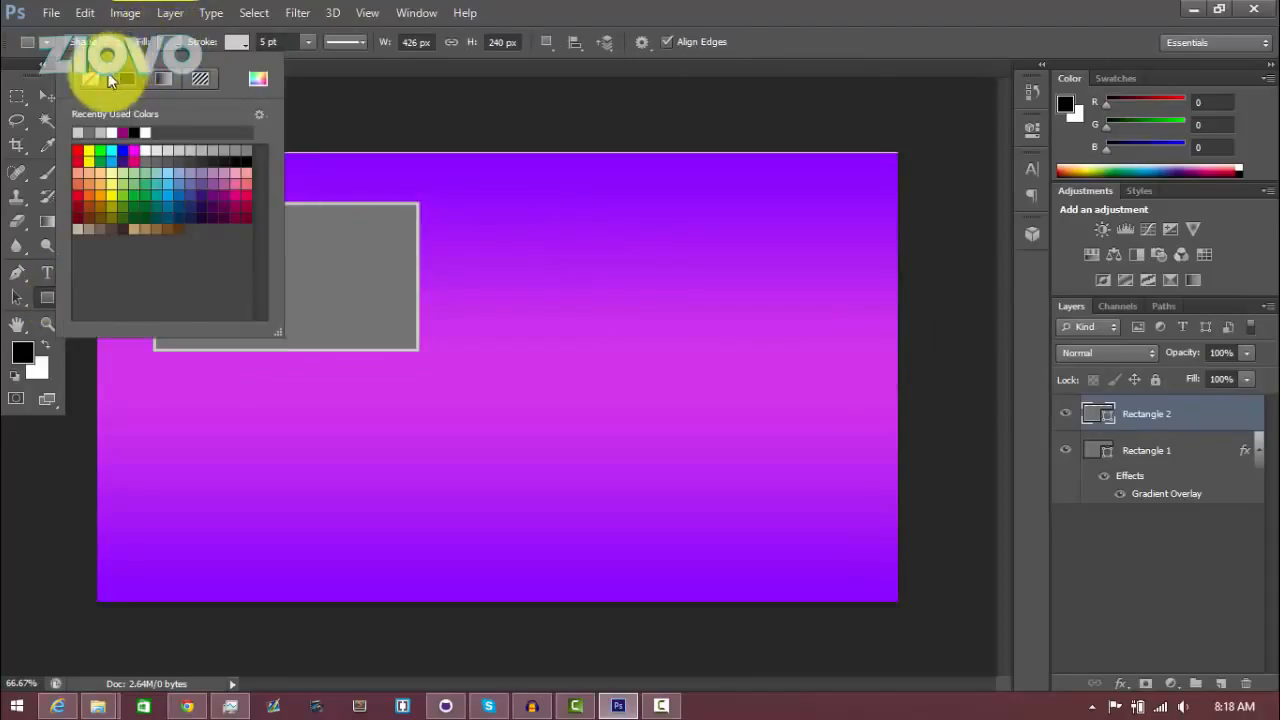
left_click(88, 80)
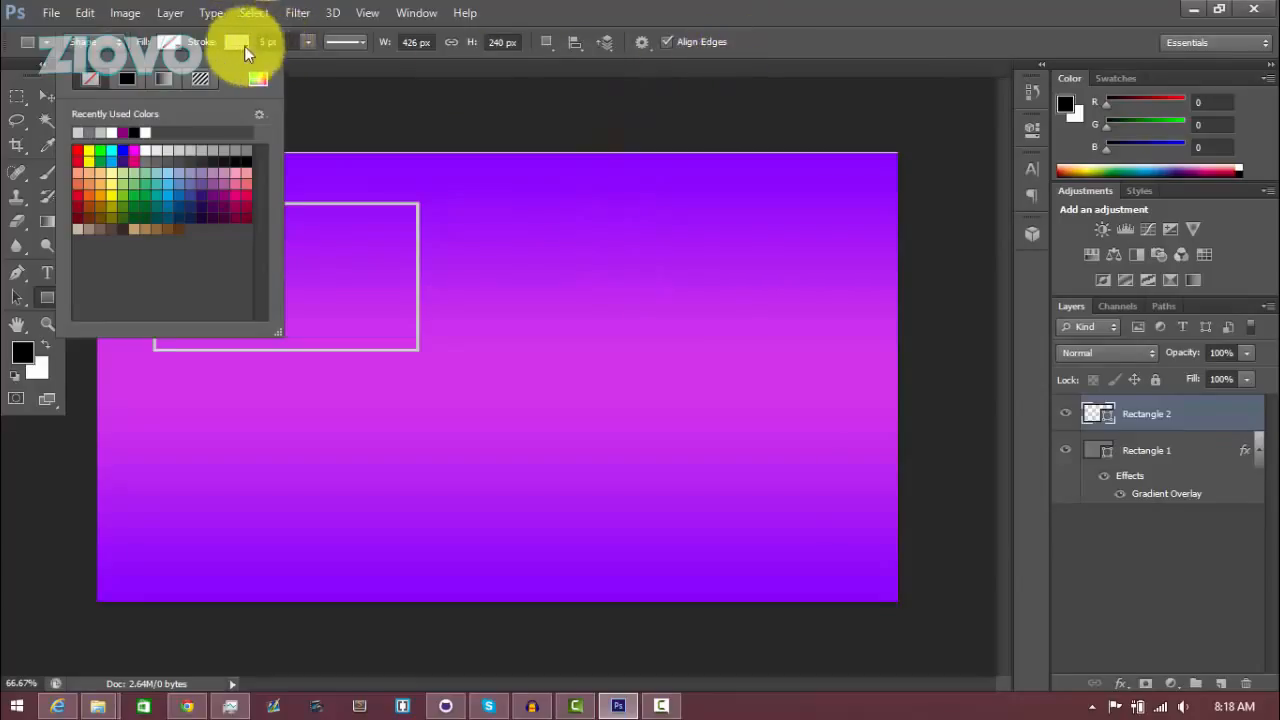
Set the frame rectangle's stroke width to 8 pt
left_click(315, 44)
left_click(307, 42)
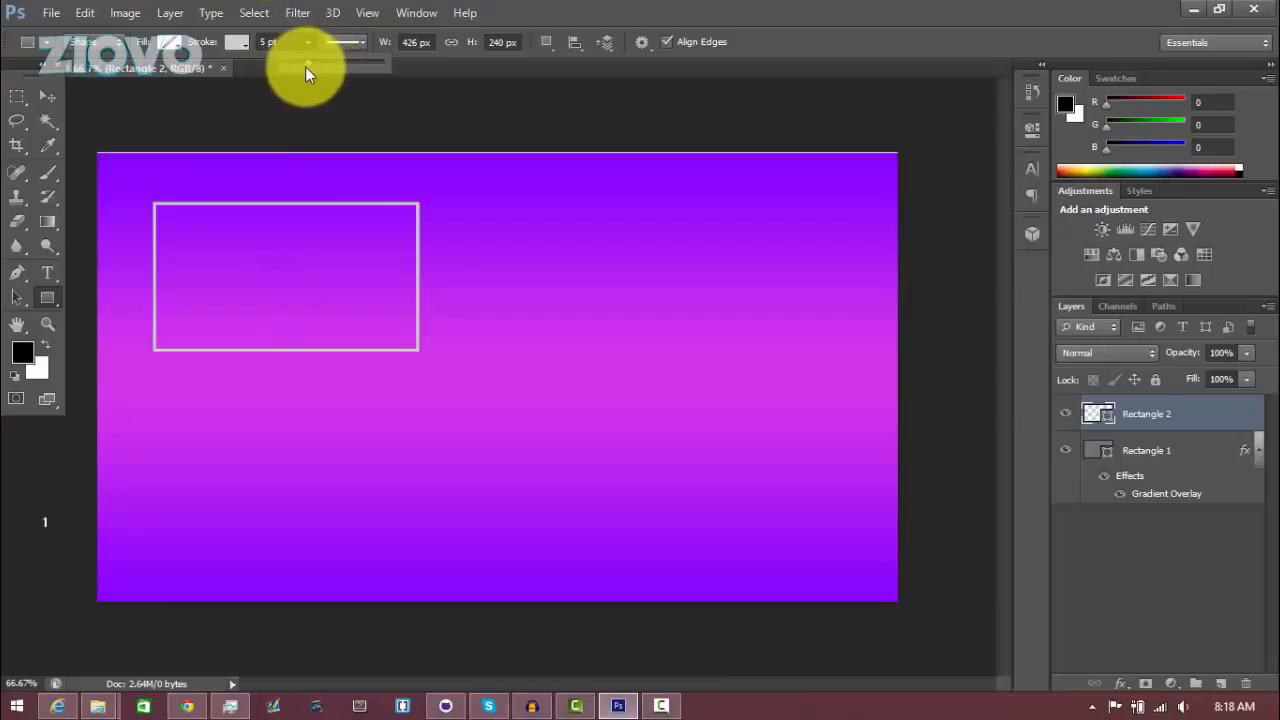
left_click_drag(306, 65, 314, 66)
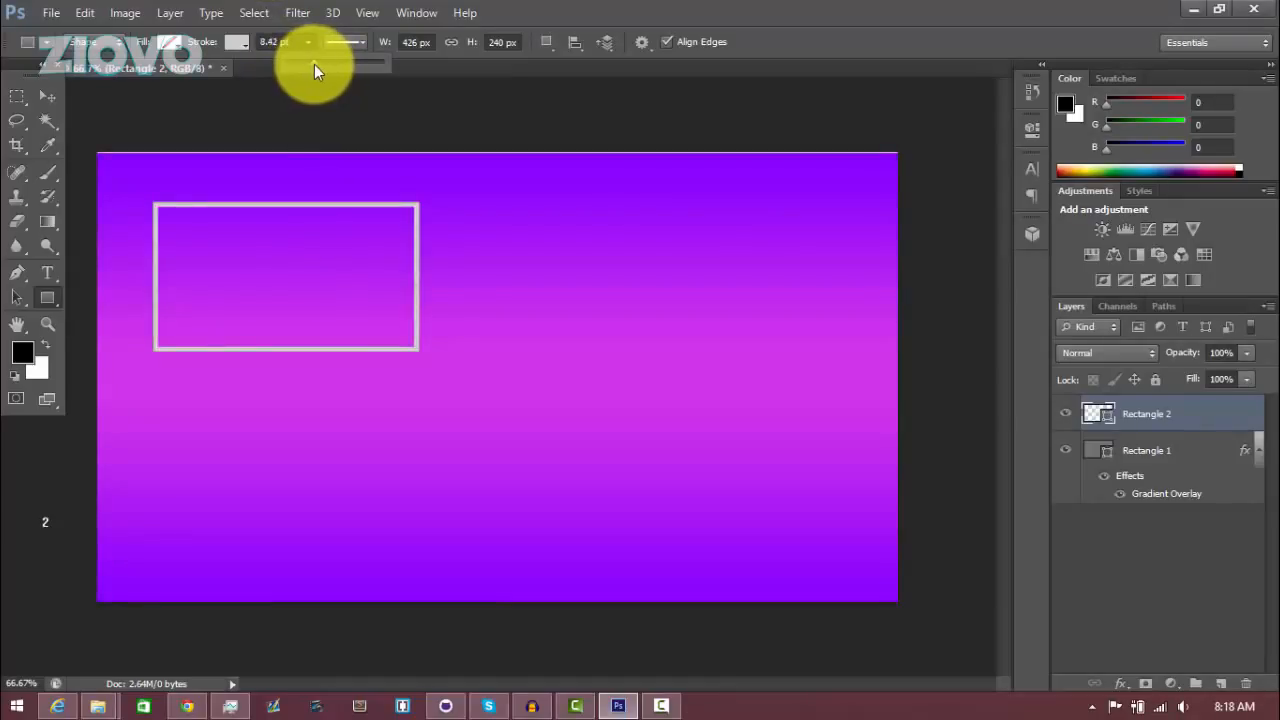
left_click(283, 42)
type("8")
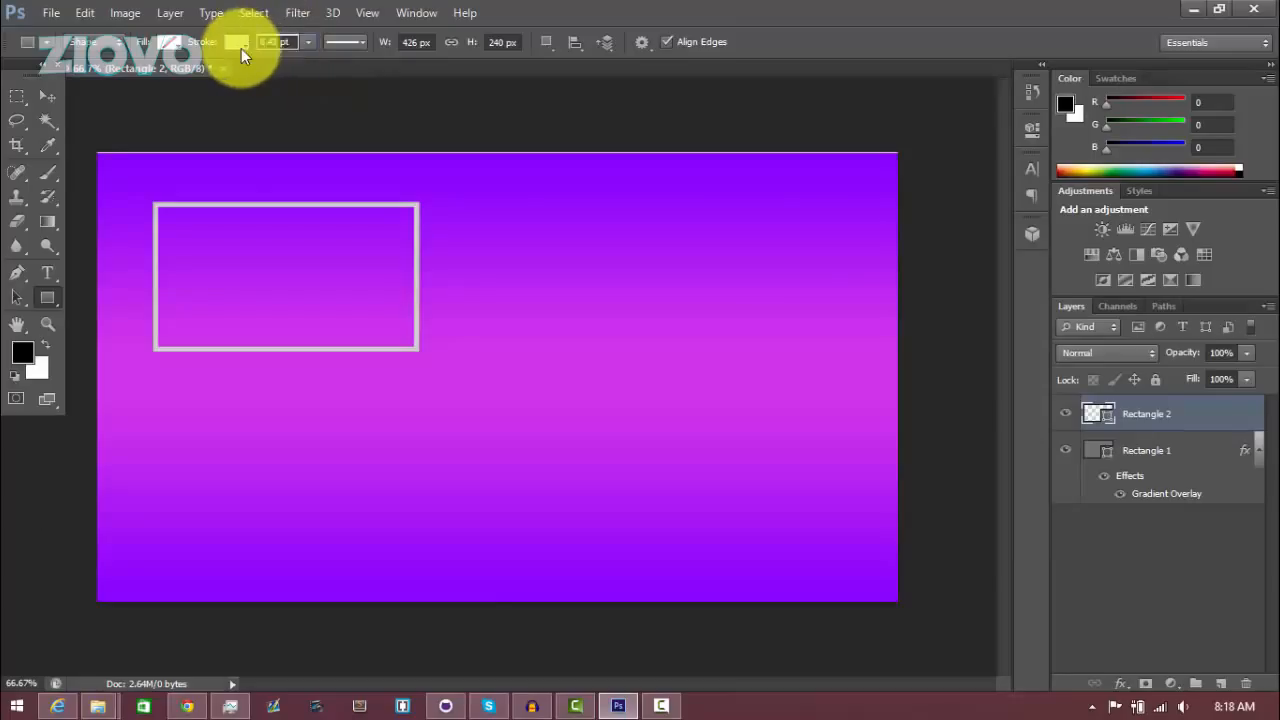
key("Return")
Add a drop shadow to the frame rectangle with 100% opacity, distance 0, spread 22% and size 22 px
left_click(1166, 543)
key("v")
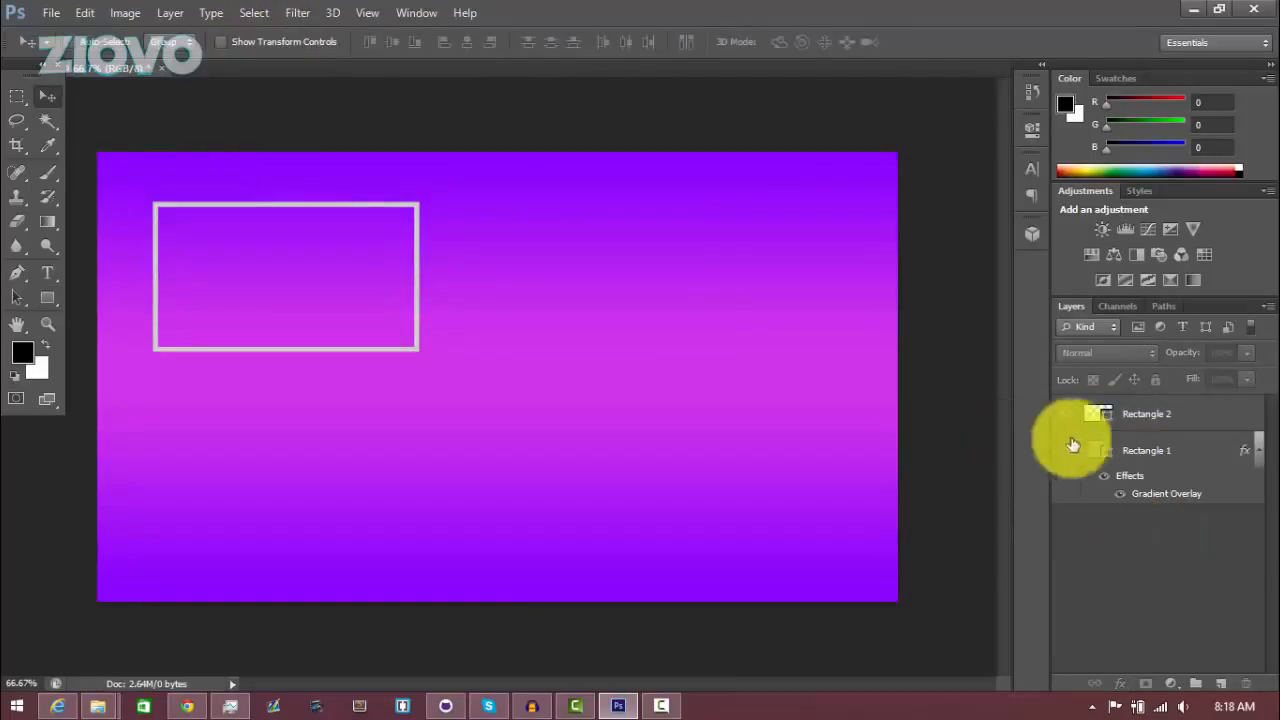
right_click(1211, 421)
left_click(875, 113)
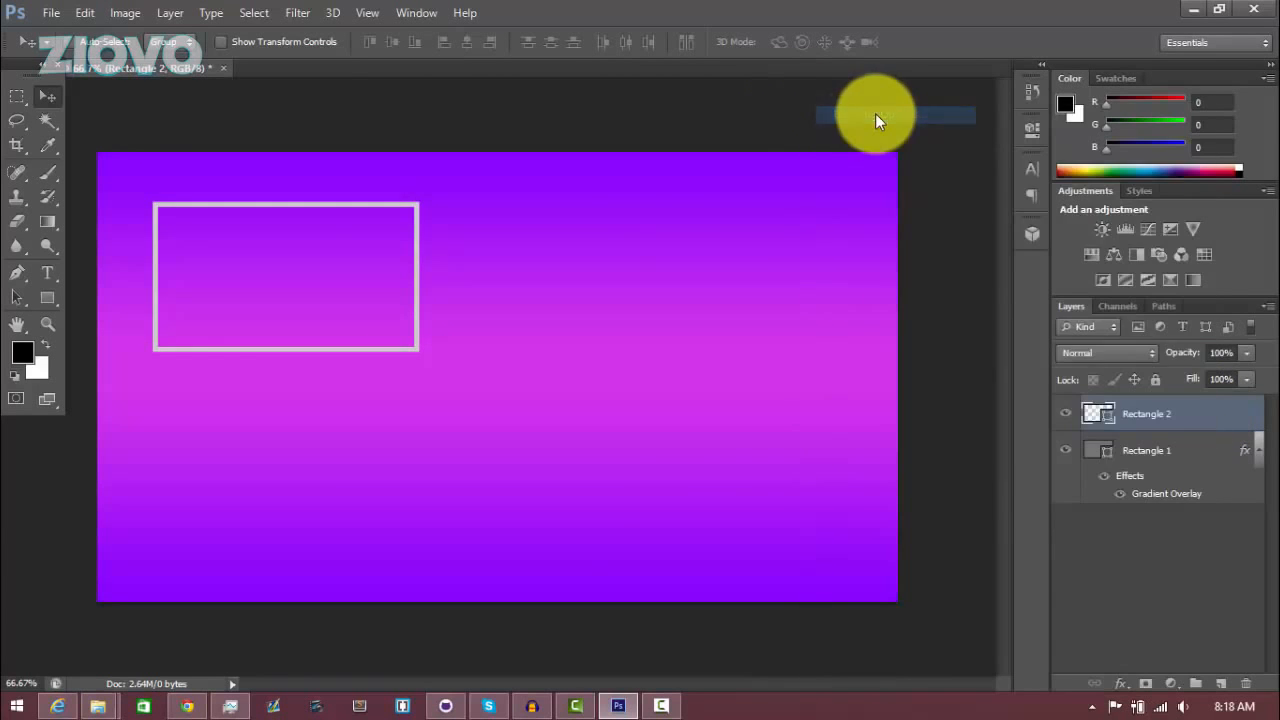
left_click(738, 409)
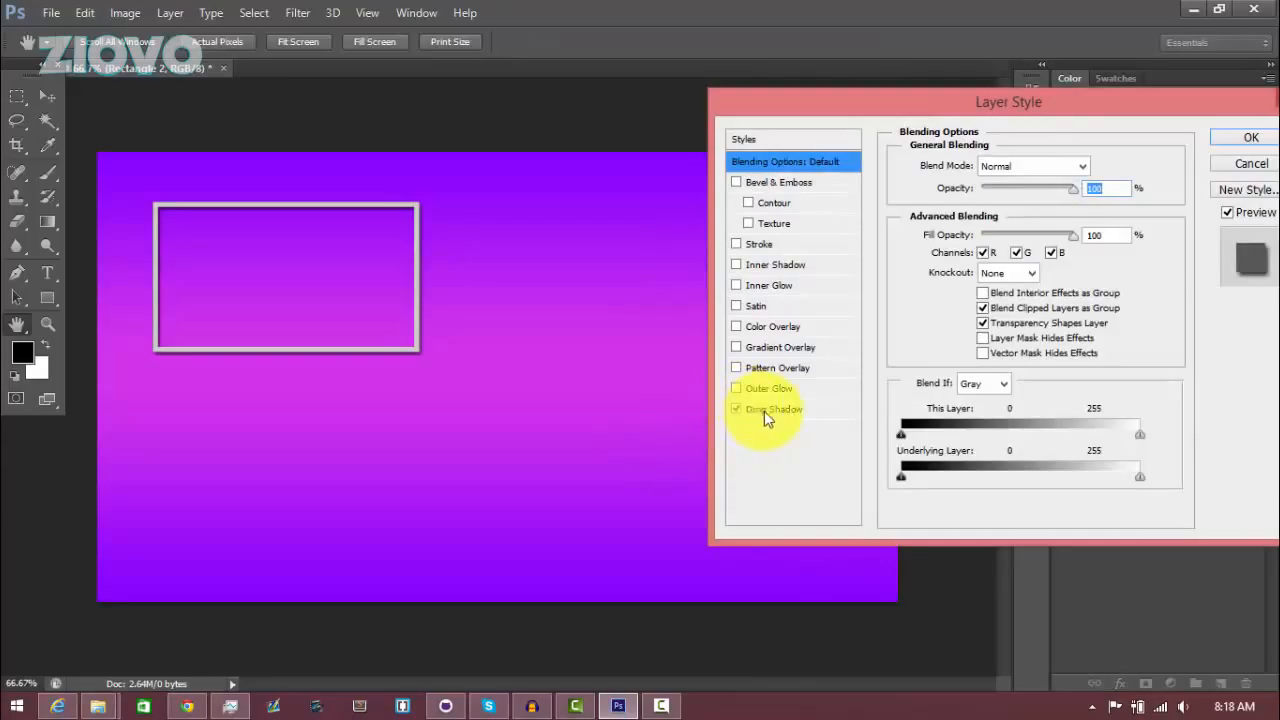
left_click(764, 411)
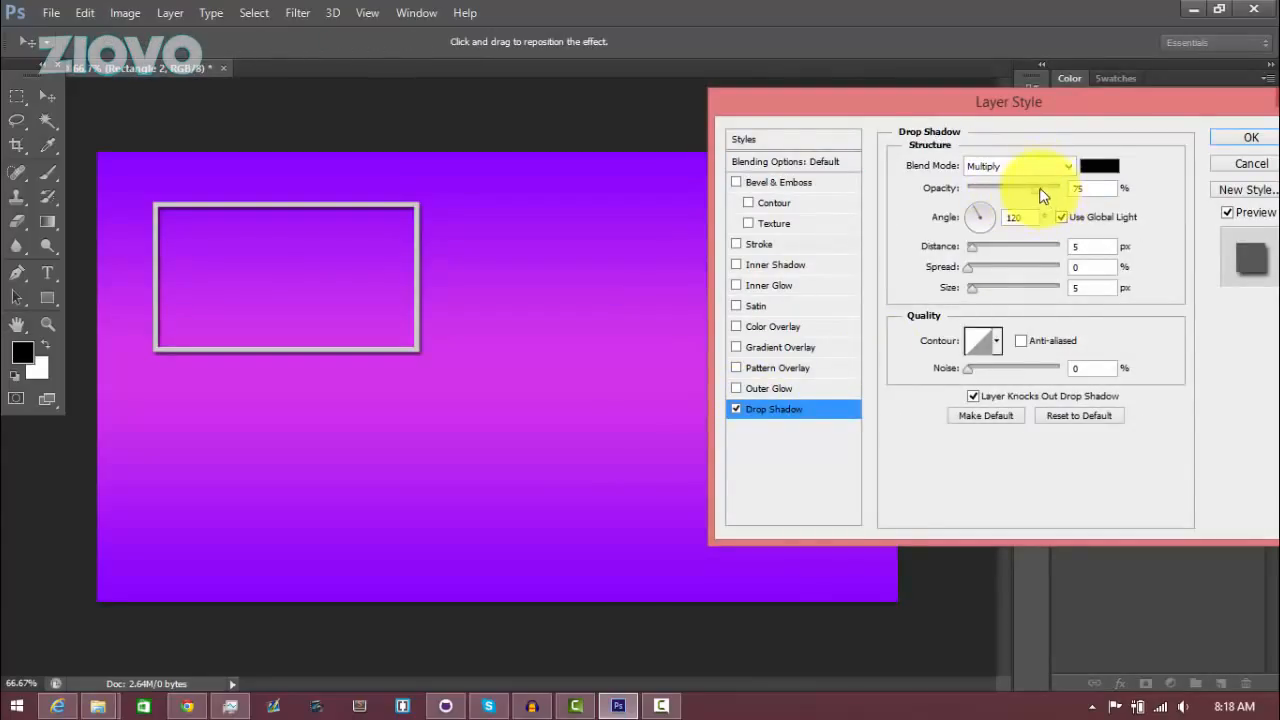
left_click_drag(1039, 190, 1065, 192)
left_click_drag(1087, 247, 1051, 289)
type("0")
type("22")
type("22")
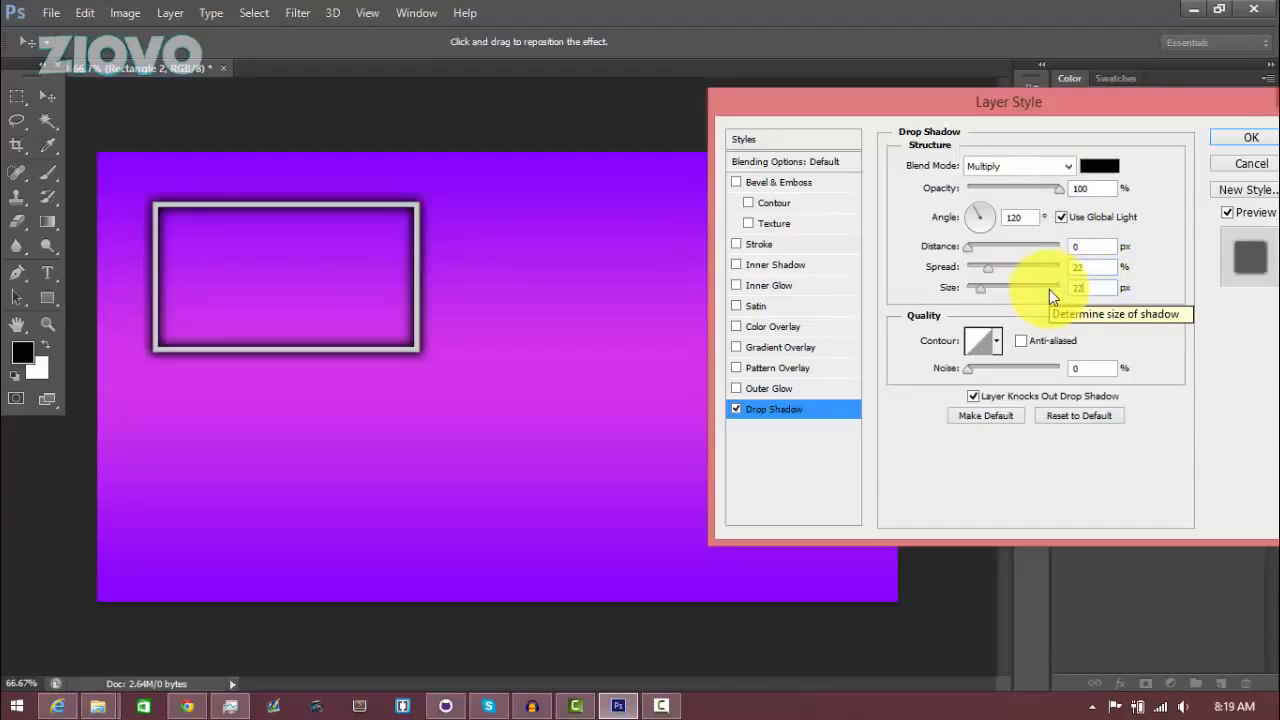
left_click(1251, 137)
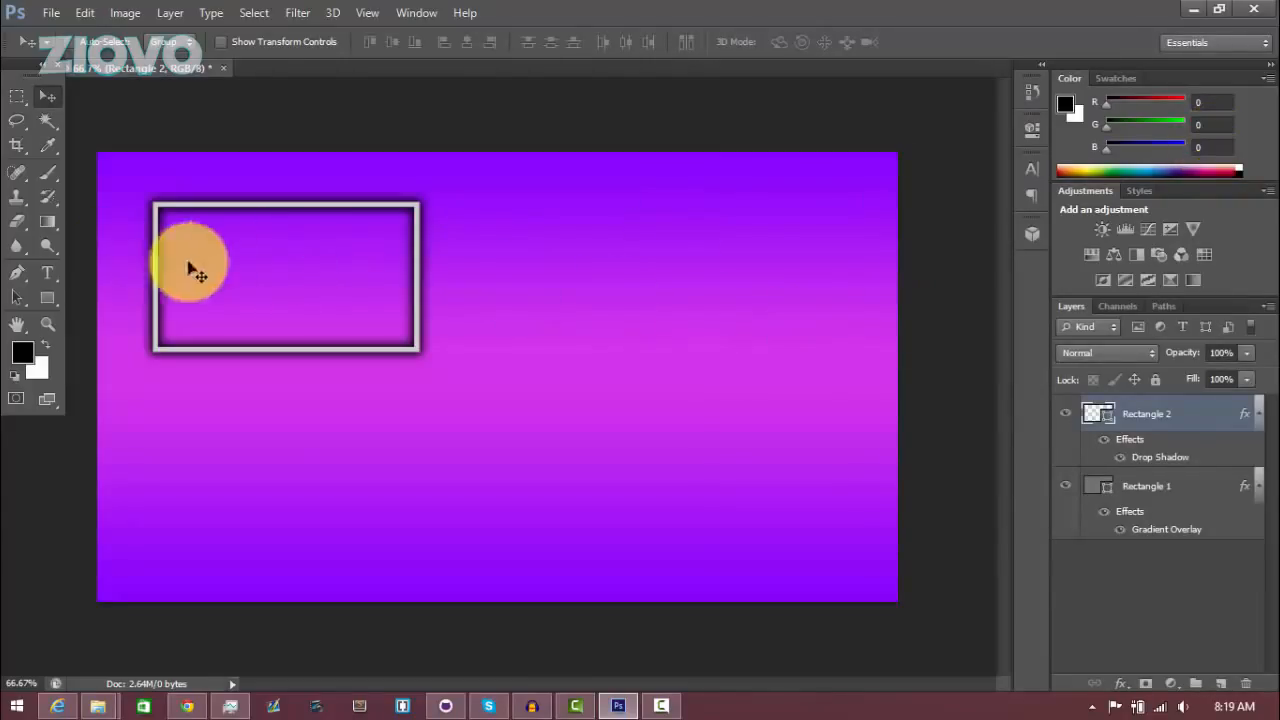
Start a text layer on the canvas using the Aldo the Apache font at 80 pt
left_click(46, 272)
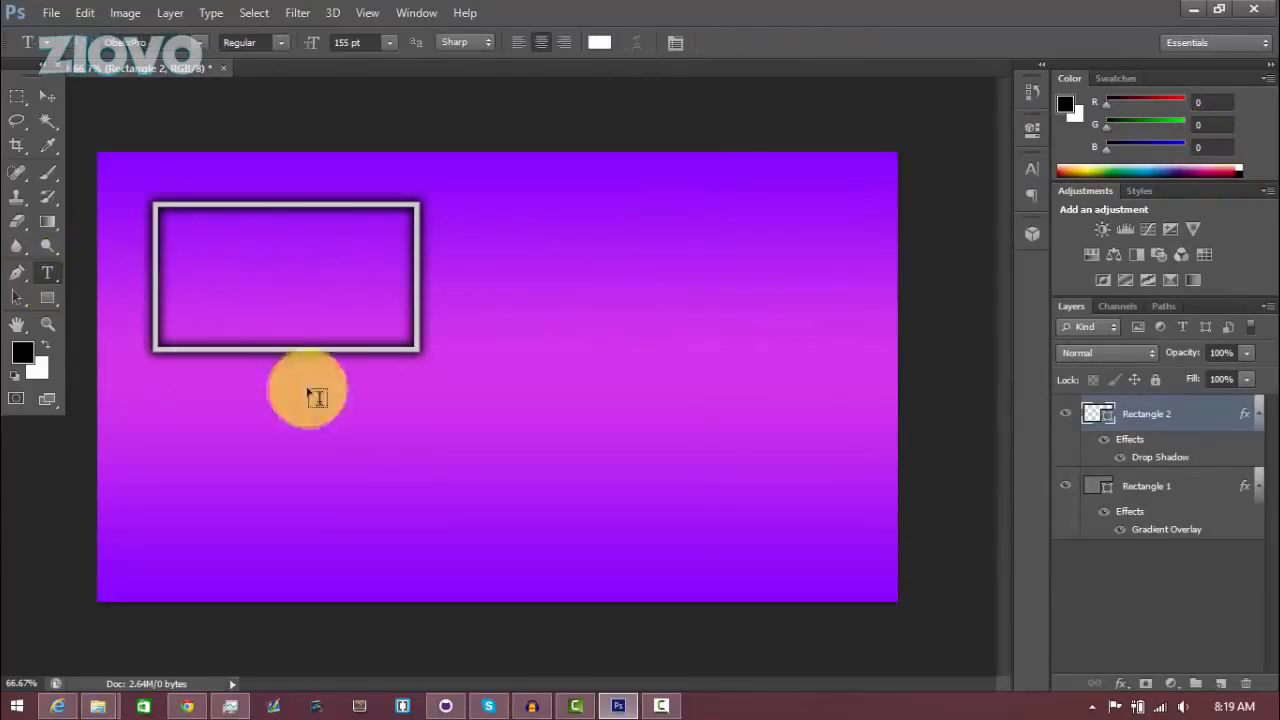
left_click(427, 470)
left_click_drag(150, 43, 80, 62)
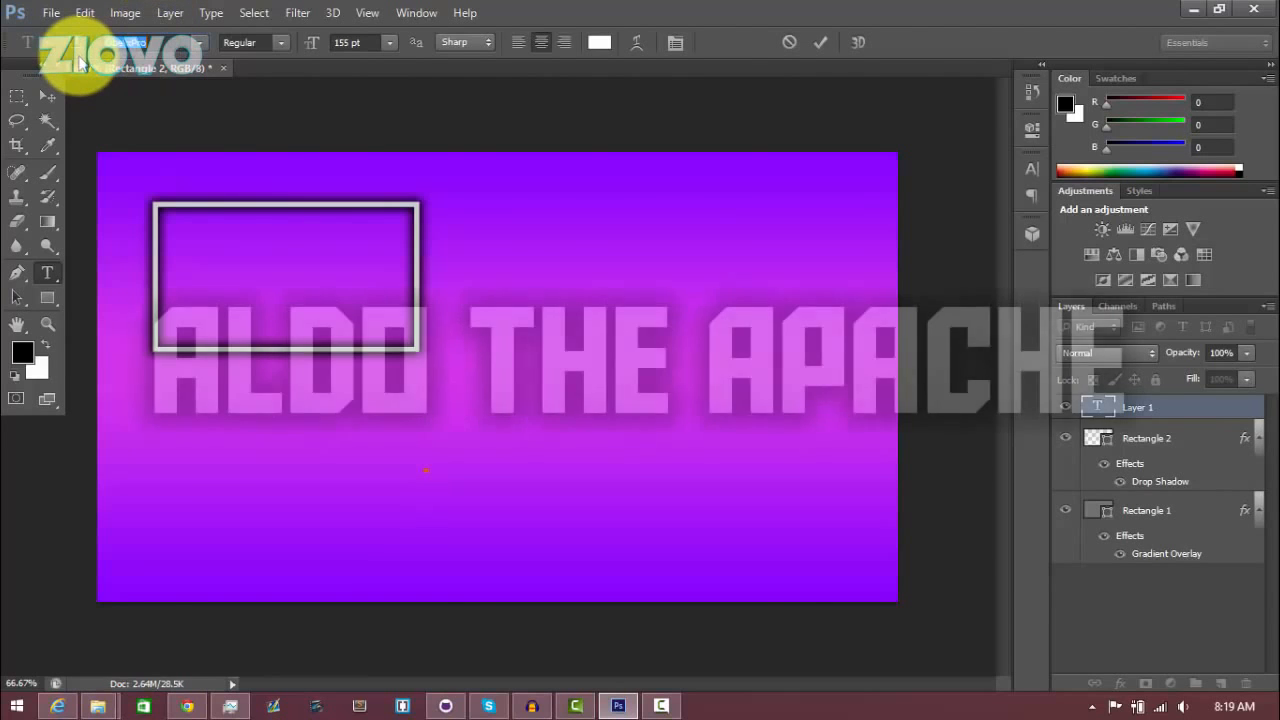
type("Aldo the Apache")
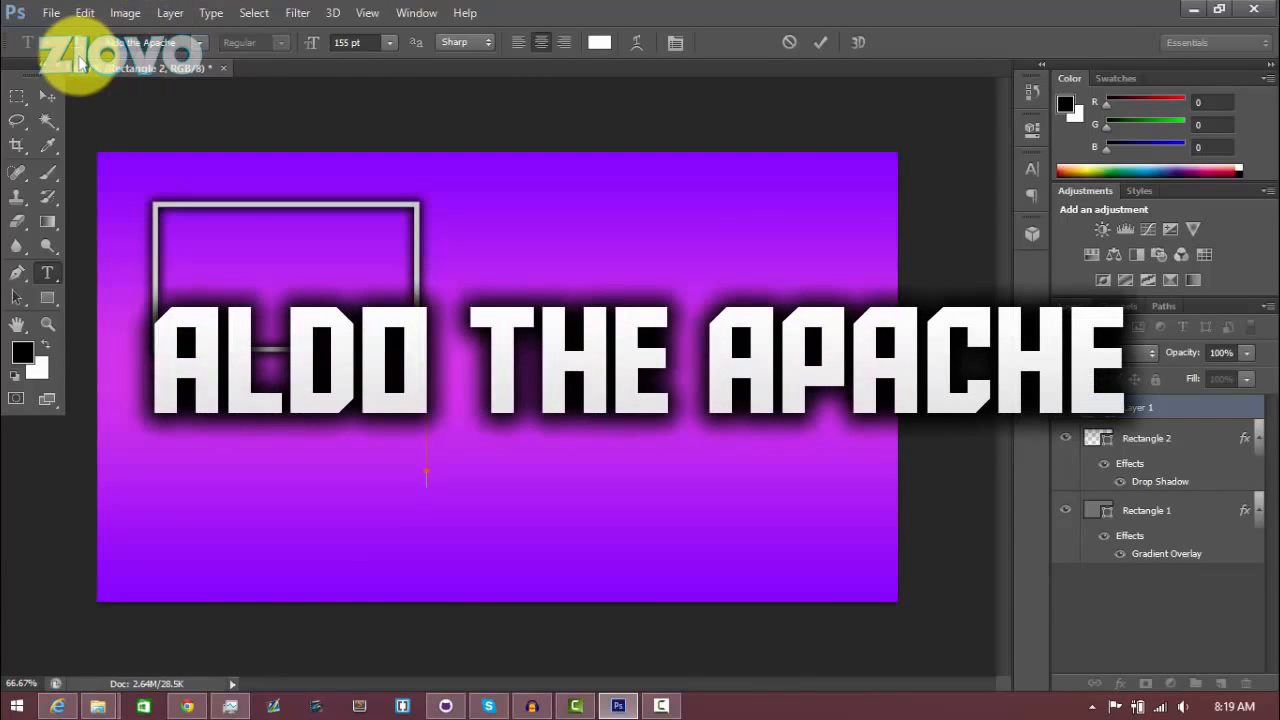
left_click(345, 42)
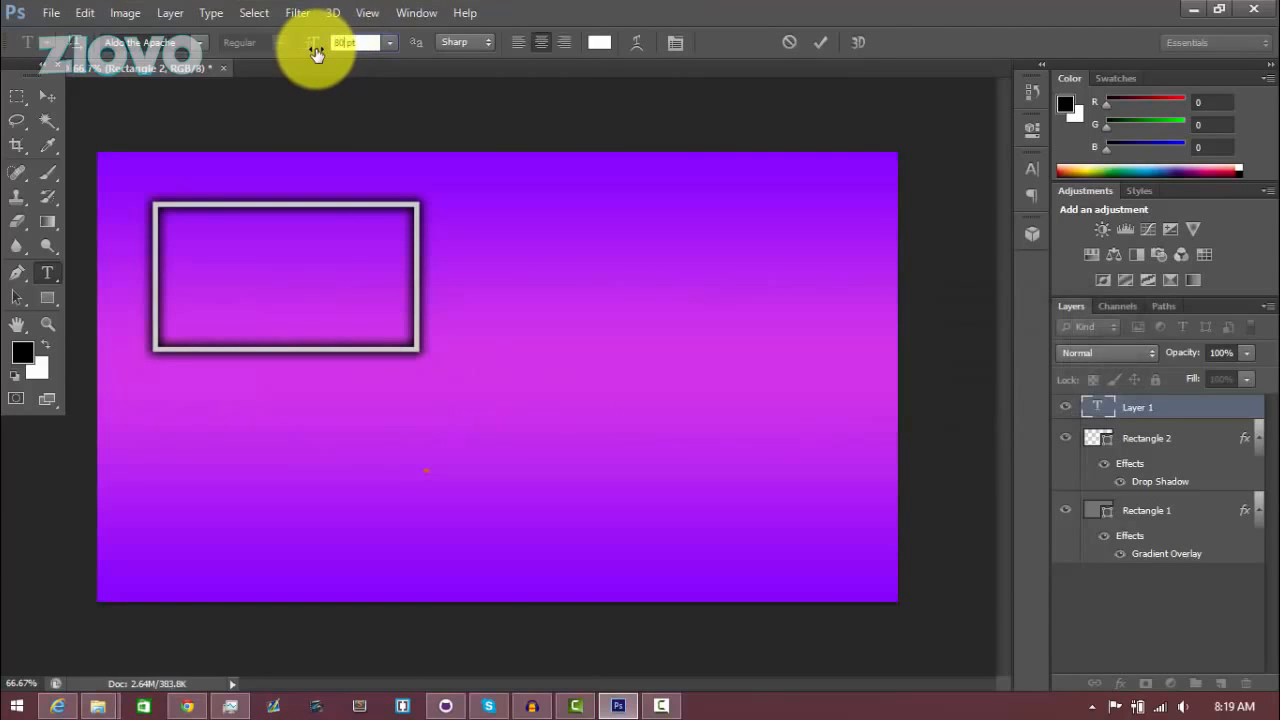
key("Return")
Type PREVIOUS, enlarge its font size slightly and commit the text
type("PR")
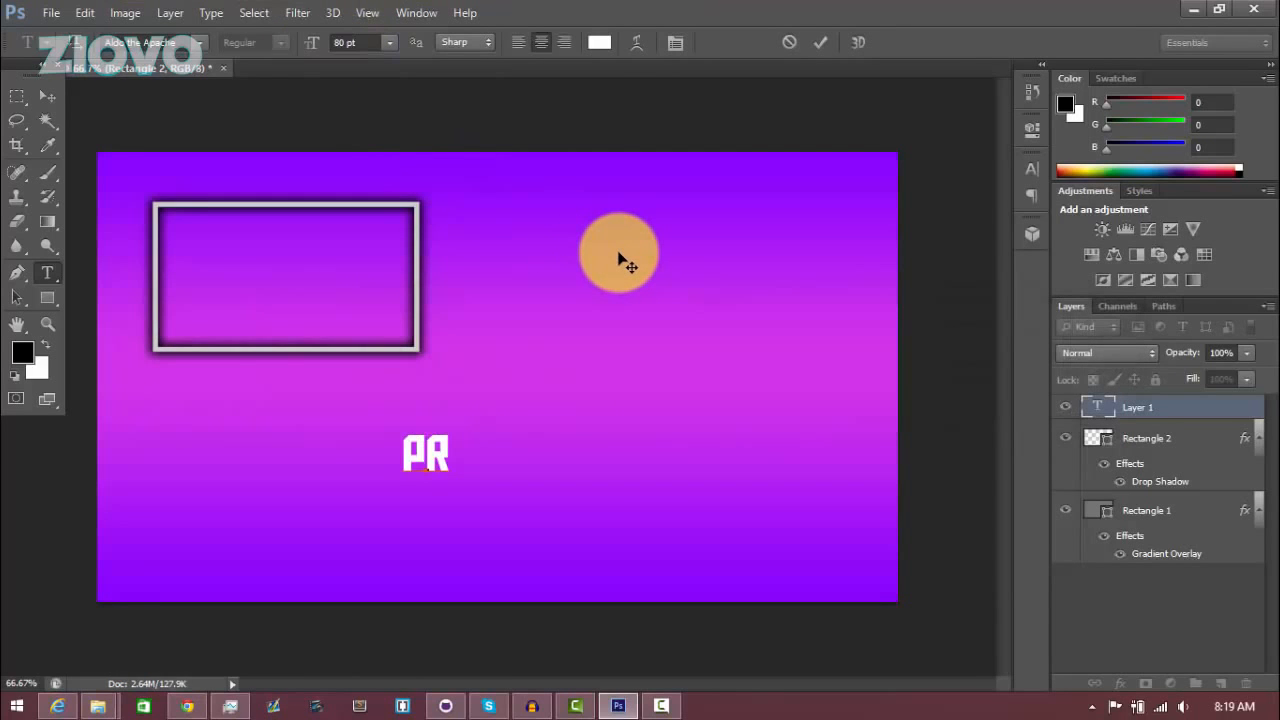
type("EVIOUS")
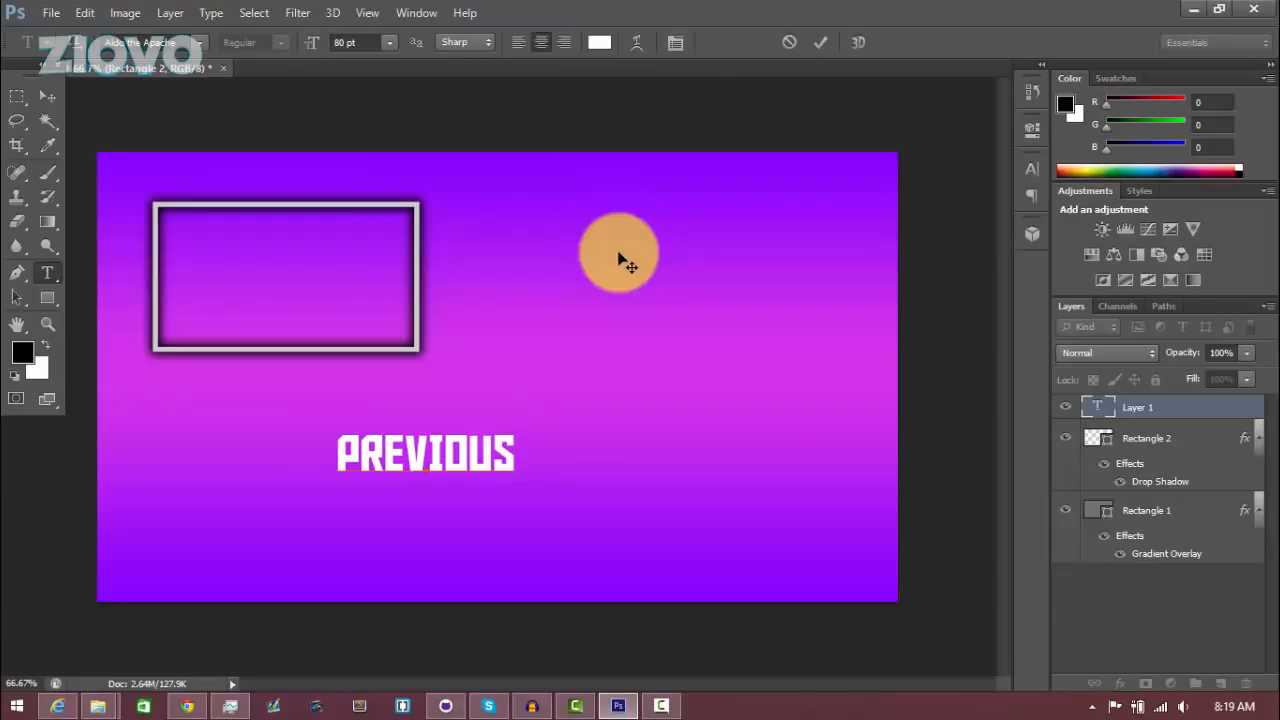
left_click_drag(340, 452, 657, 466)
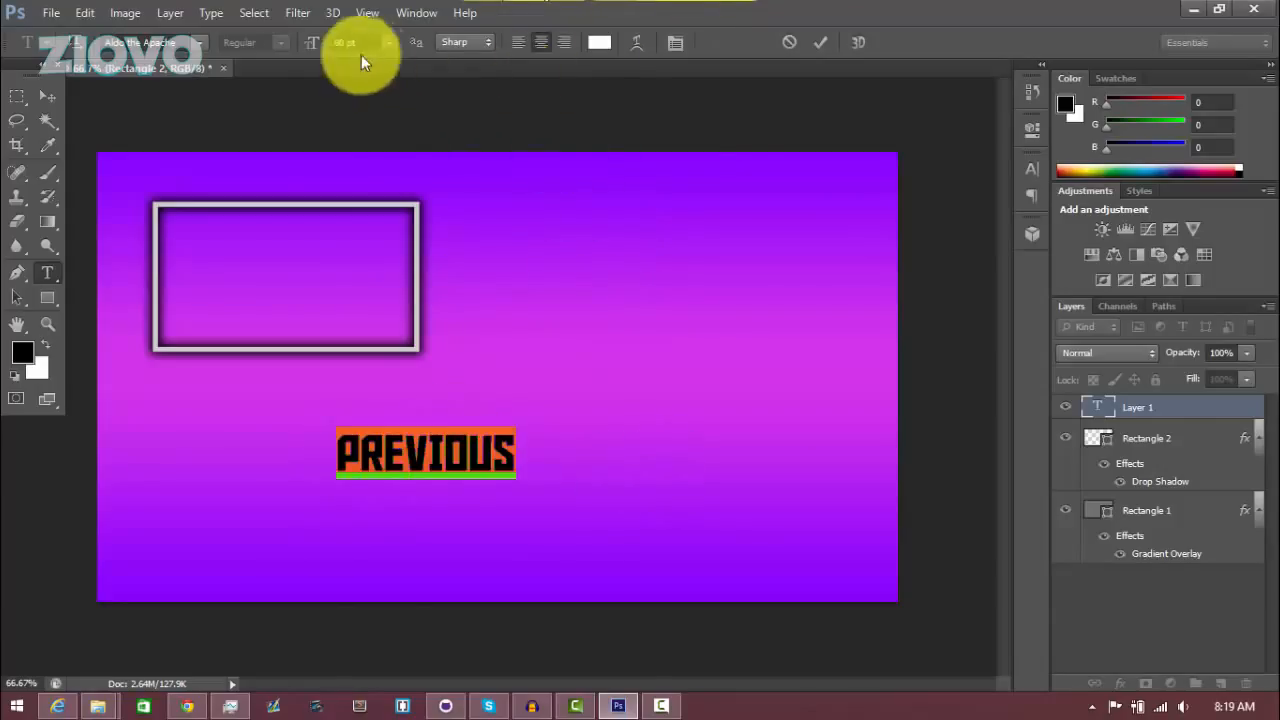
left_click_drag(309, 50, 315, 50)
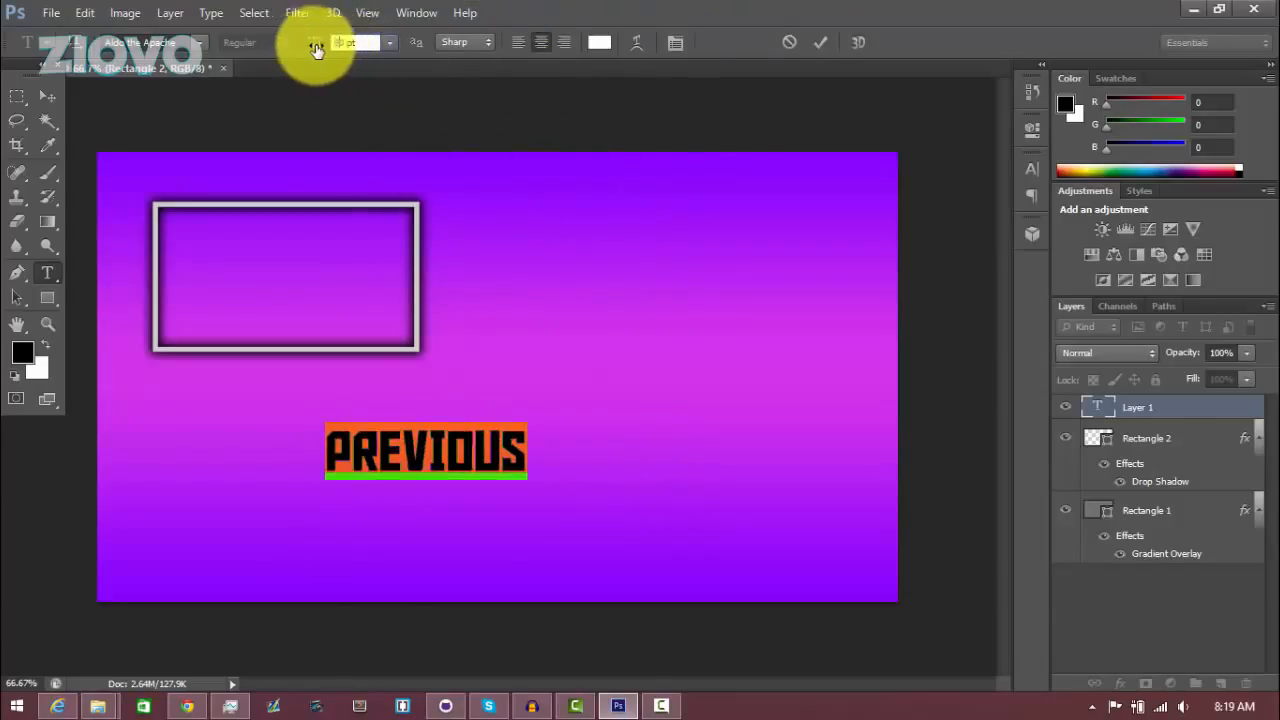
left_click(820, 42)
Place the PREVIOUS text below the frame and center it horizontally on the frame rectangle
left_click(47, 96)
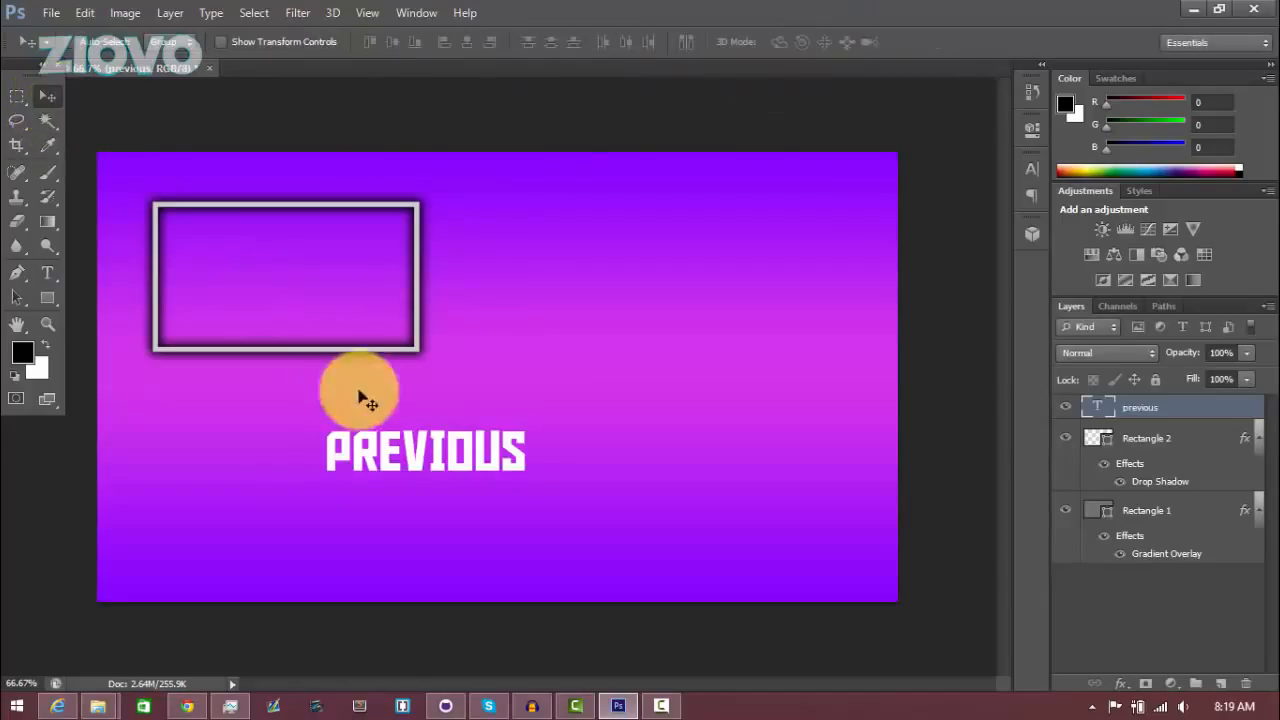
left_click_drag(379, 455, 242, 399)
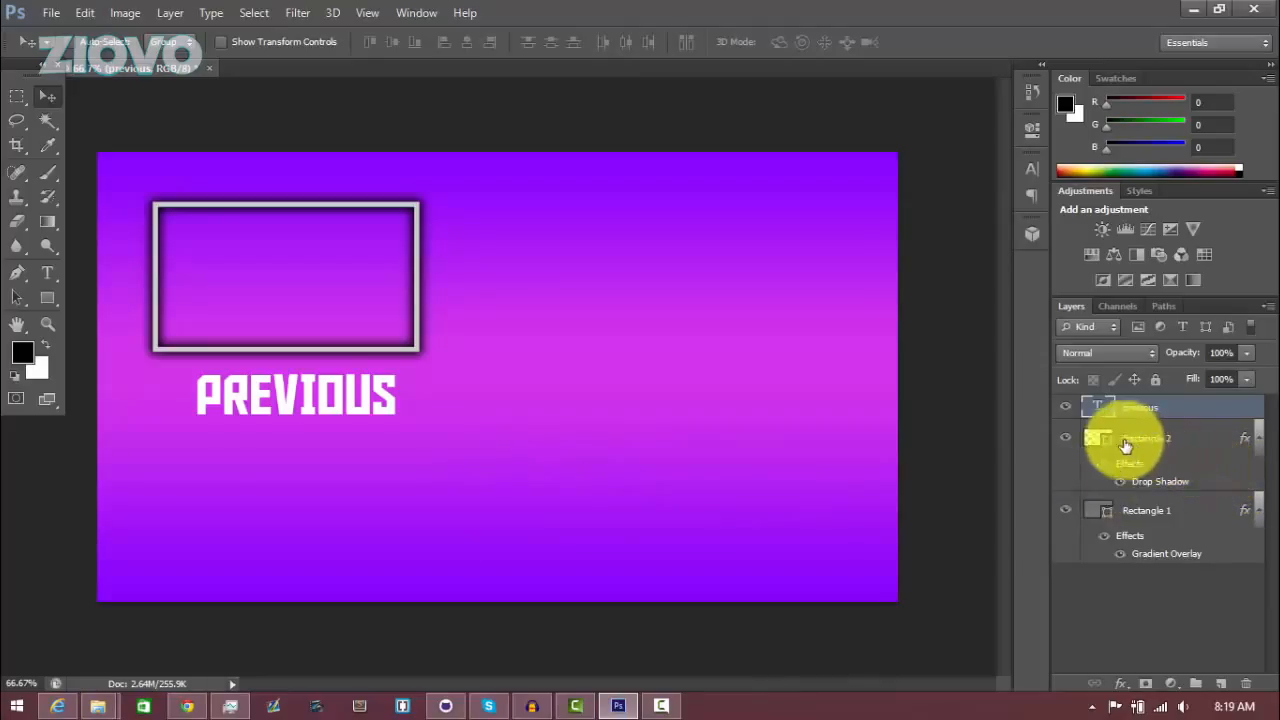
left_click(1097, 445, "ctrl")
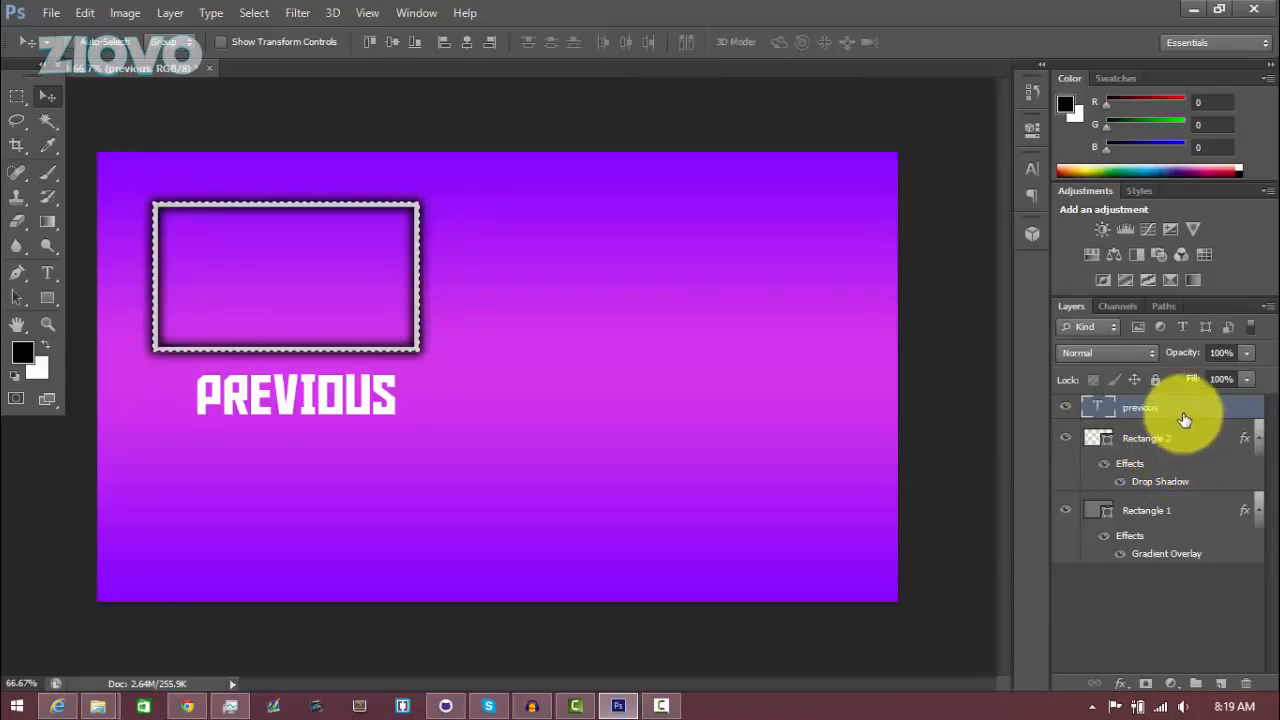
left_click(170, 13)
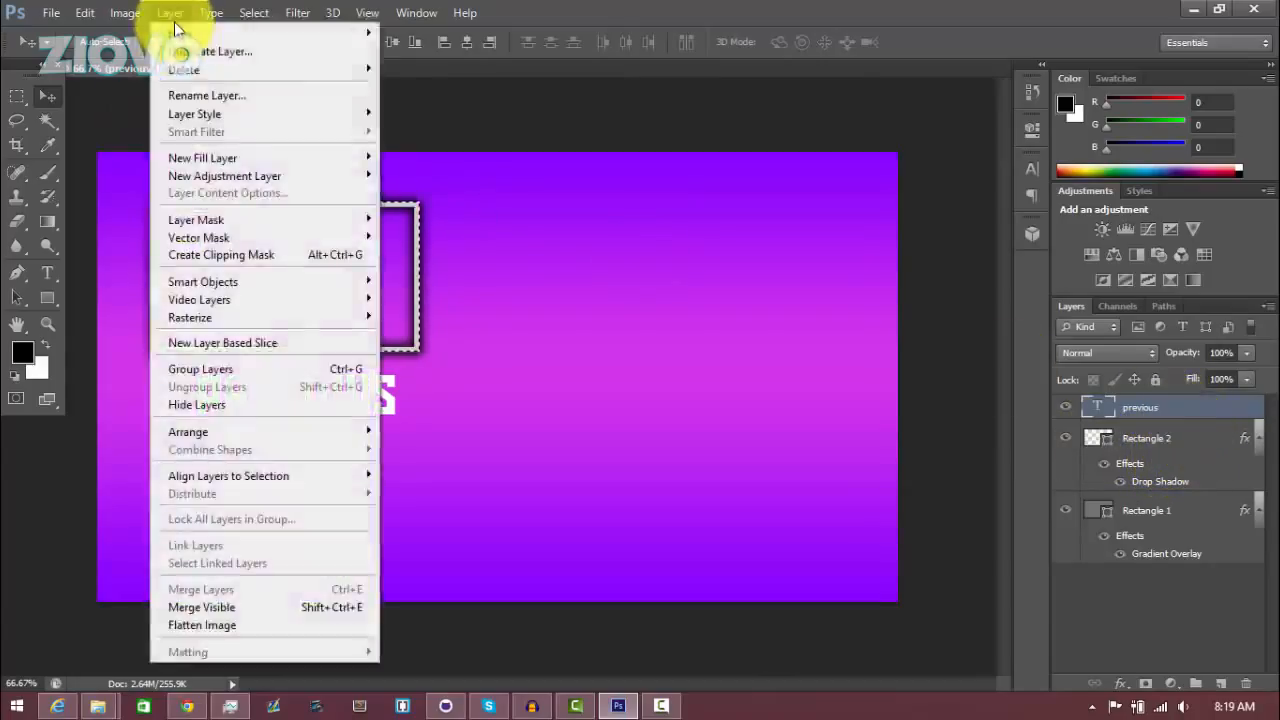
mouse_move(322, 476)
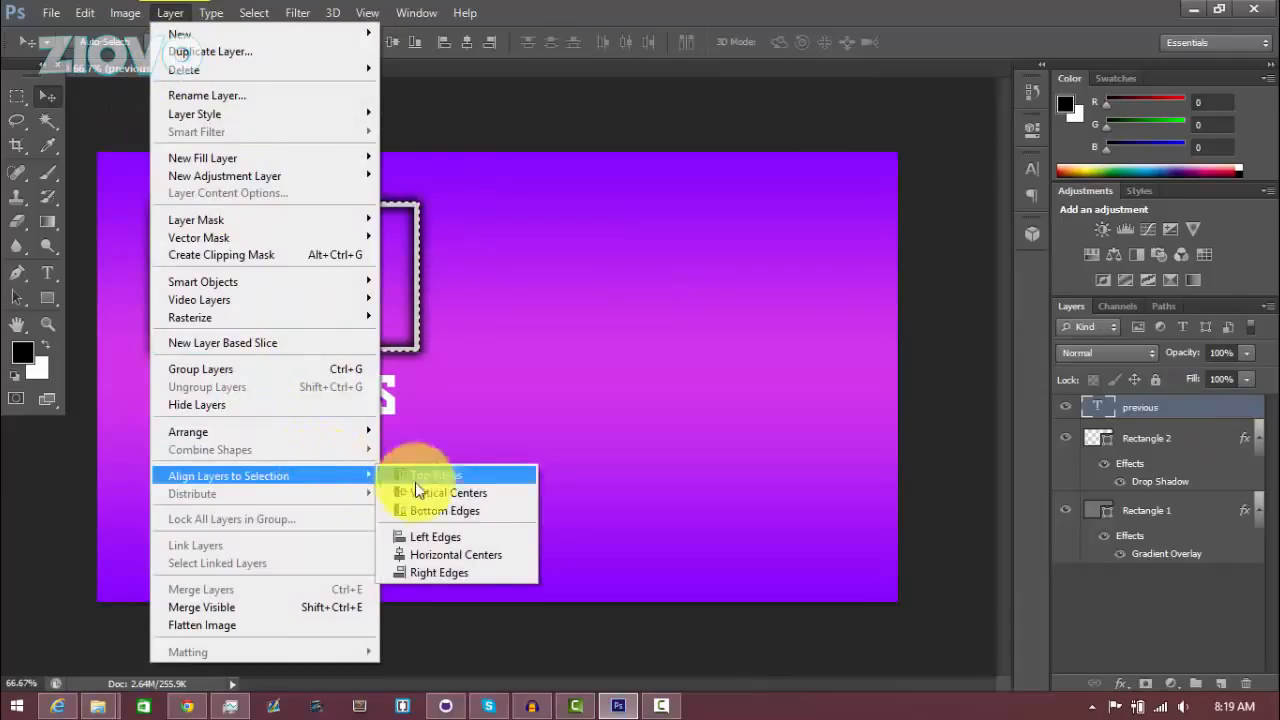
left_click(464, 550)
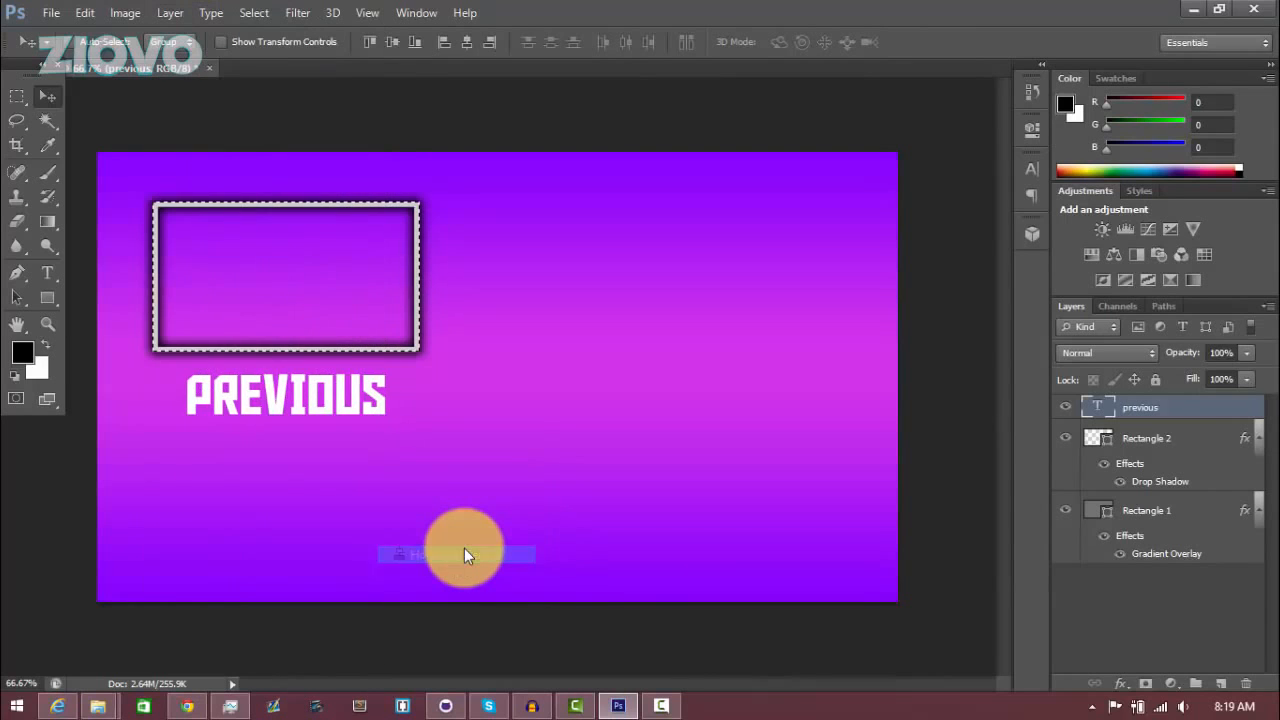
key("ctrl+d")
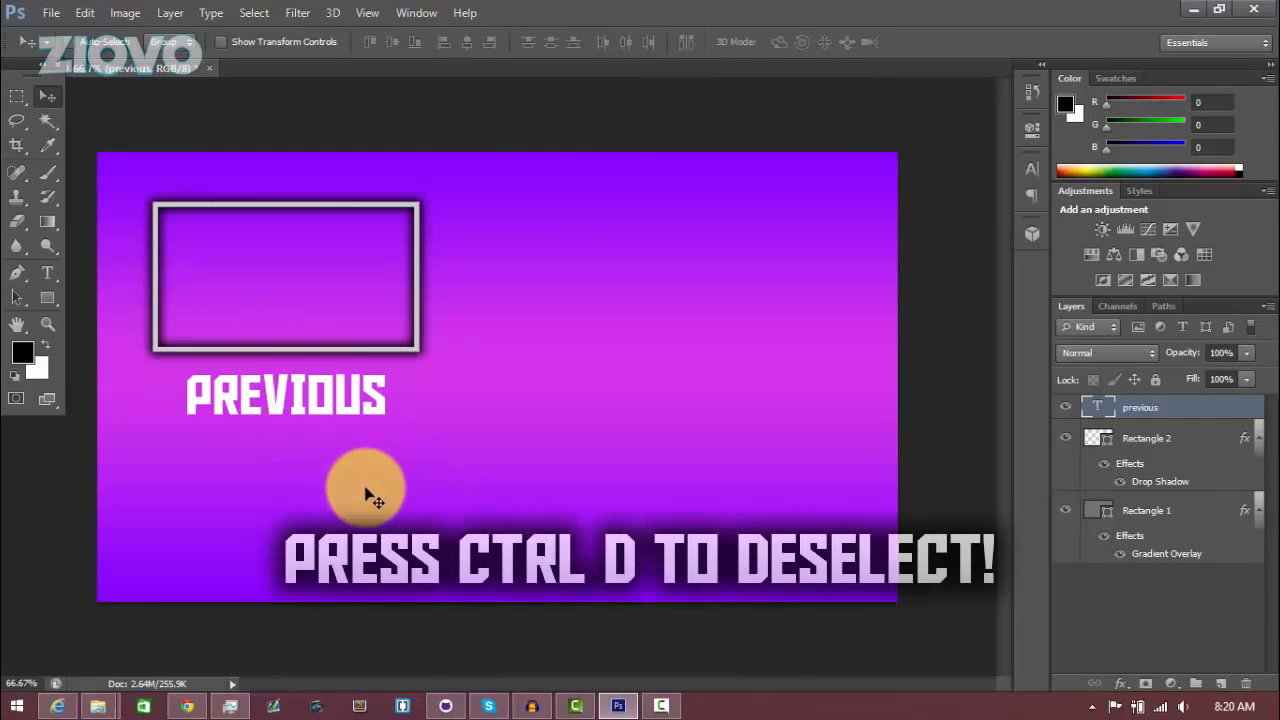
Add a Gradient Overlay effect to the PREVIOUS text layer with its opacity set to 10%
right_click(1176, 412)
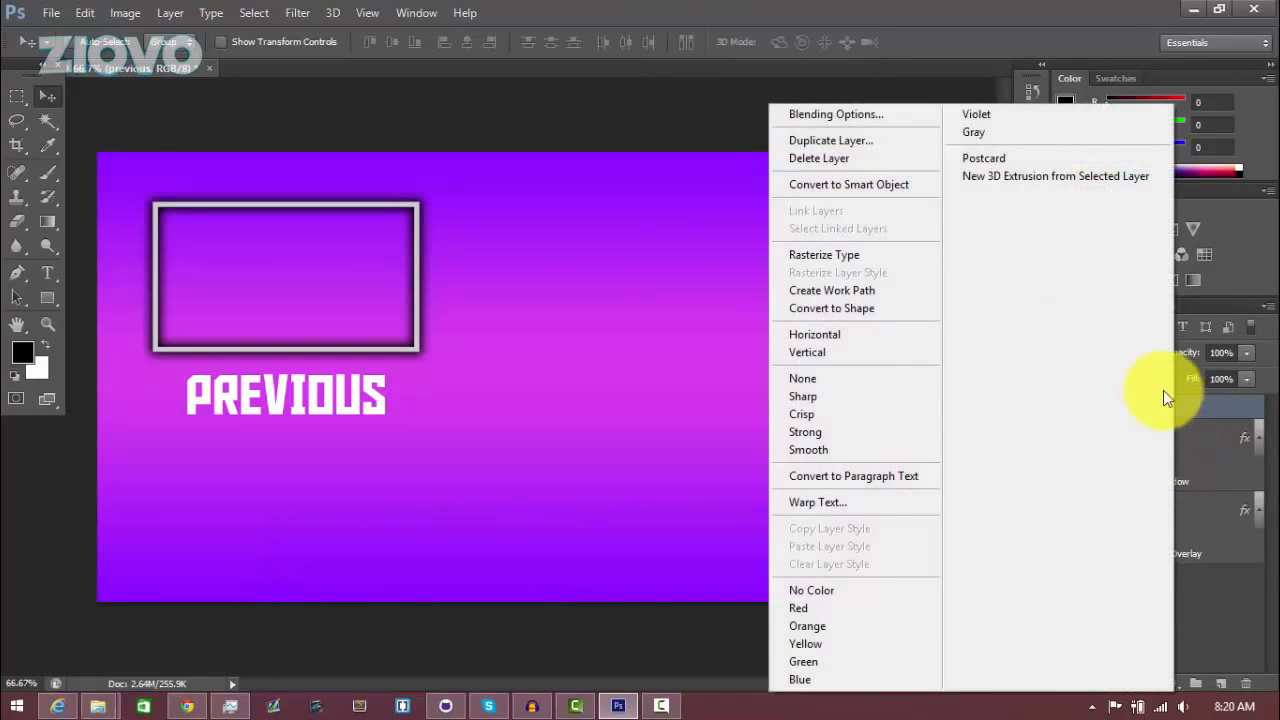
left_click(833, 115)
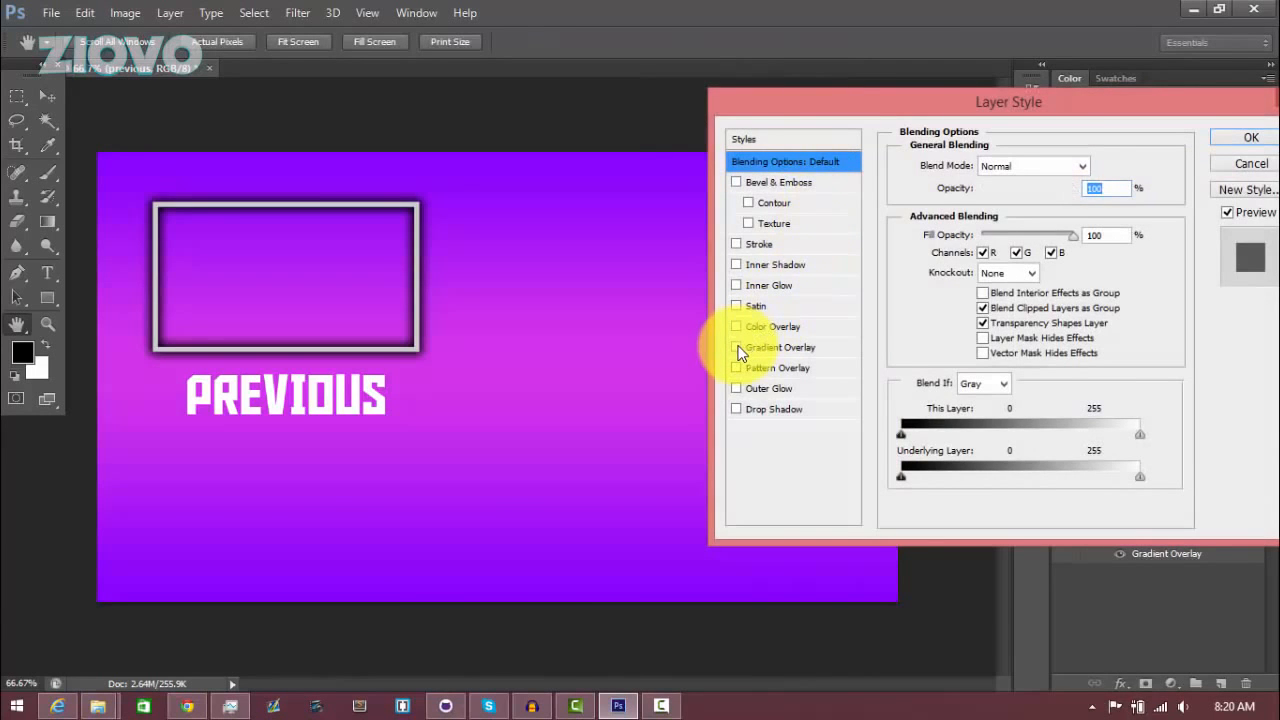
left_click(737, 348)
left_click(785, 347)
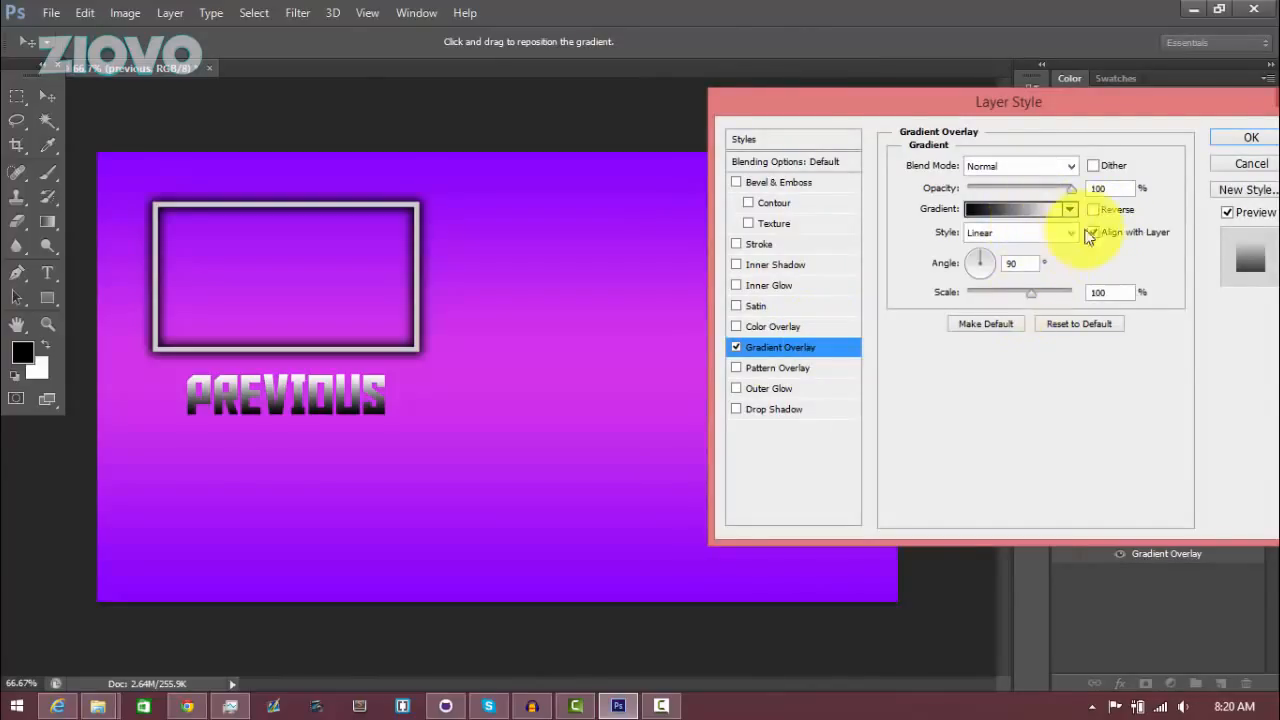
type("0")
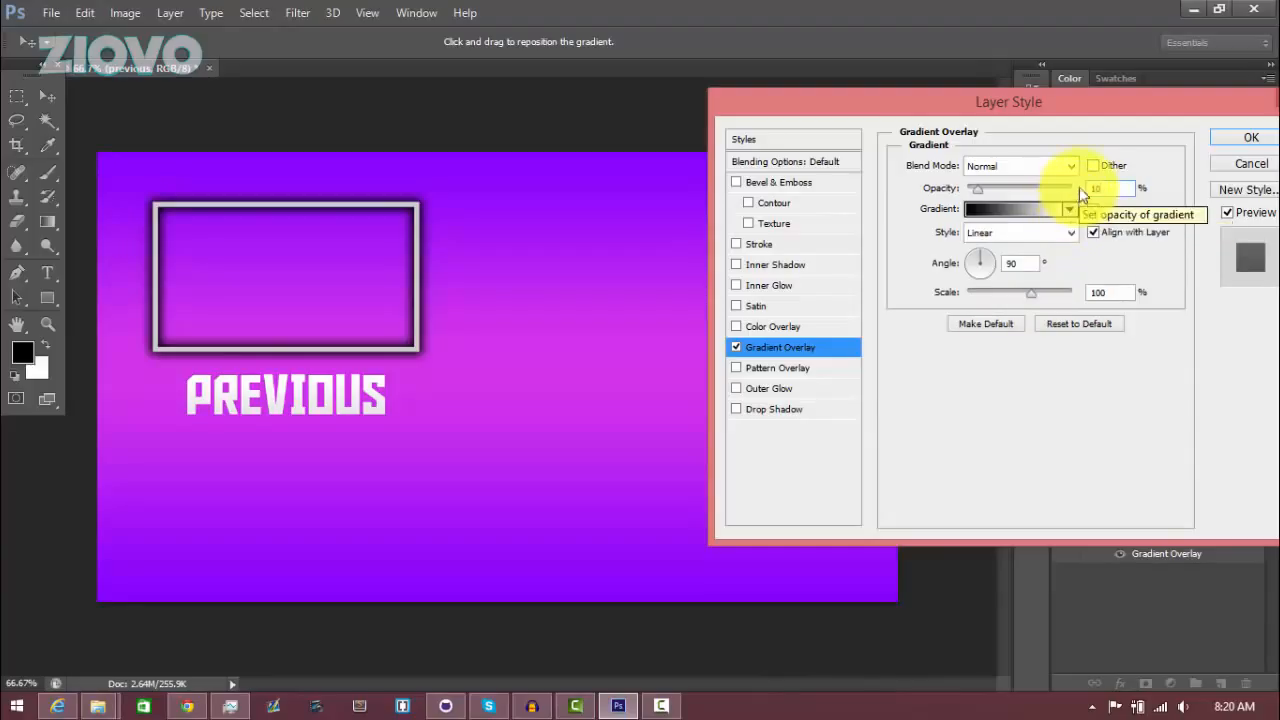
Add a drop shadow to the PREVIOUS text with distance 0, spread 22% and size 22 px, and apply the layer style
left_click(736, 409)
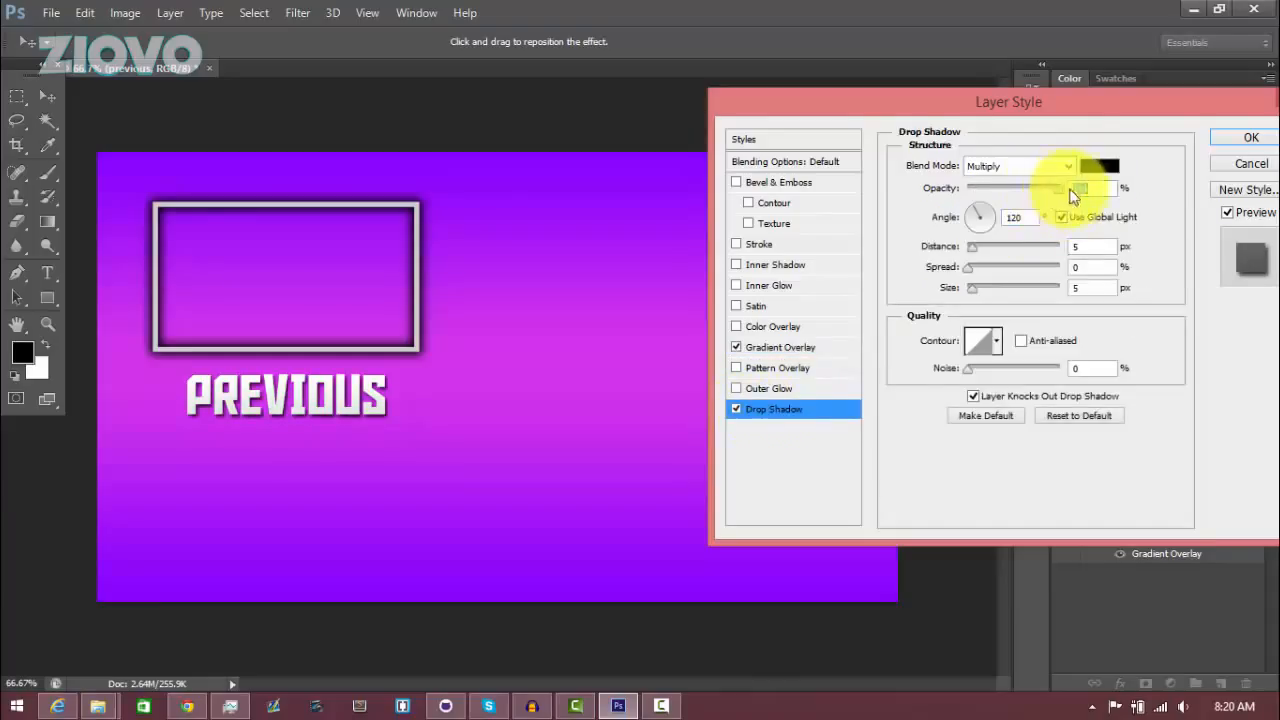
type("0")
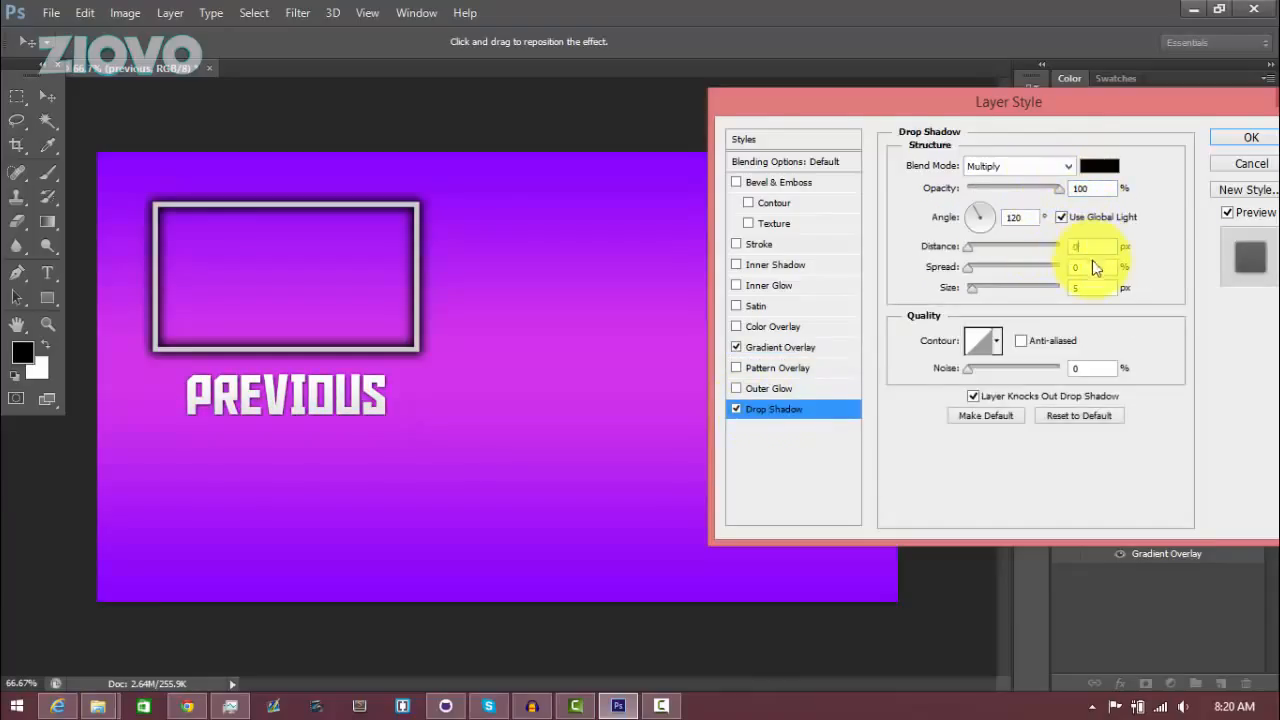
key("Tab")
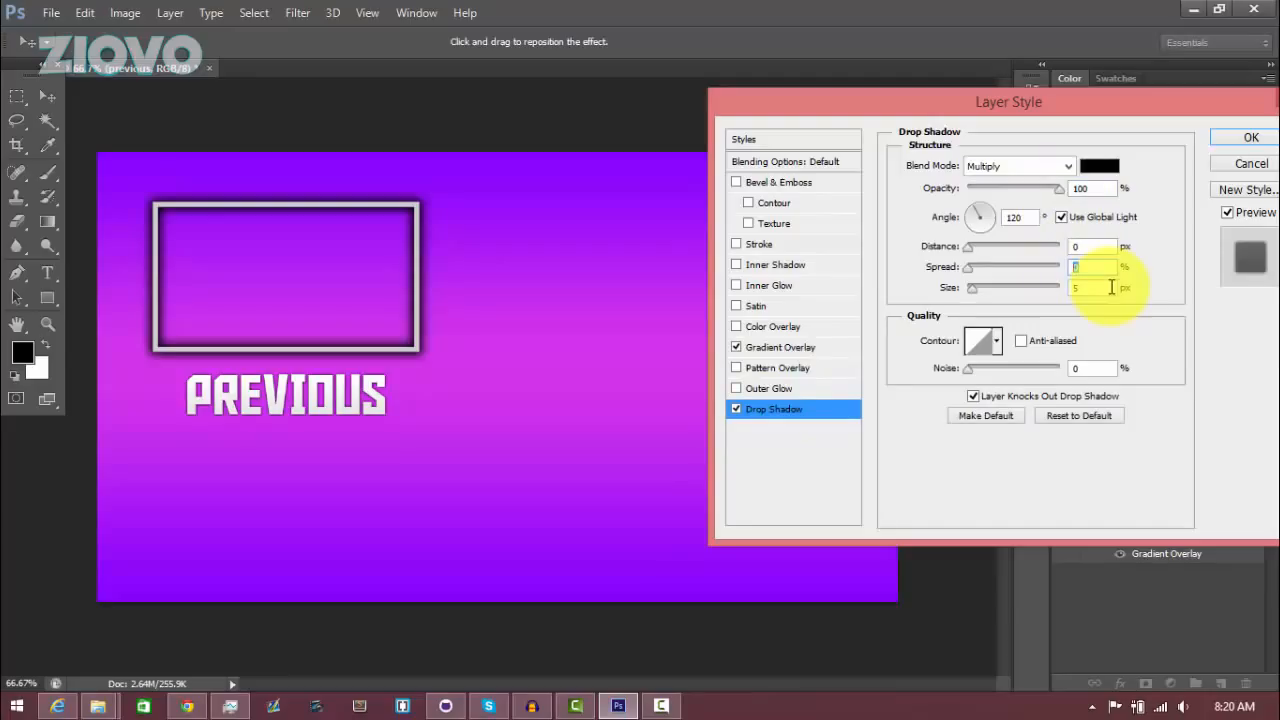
type("22")
key("Tab")
type("22")
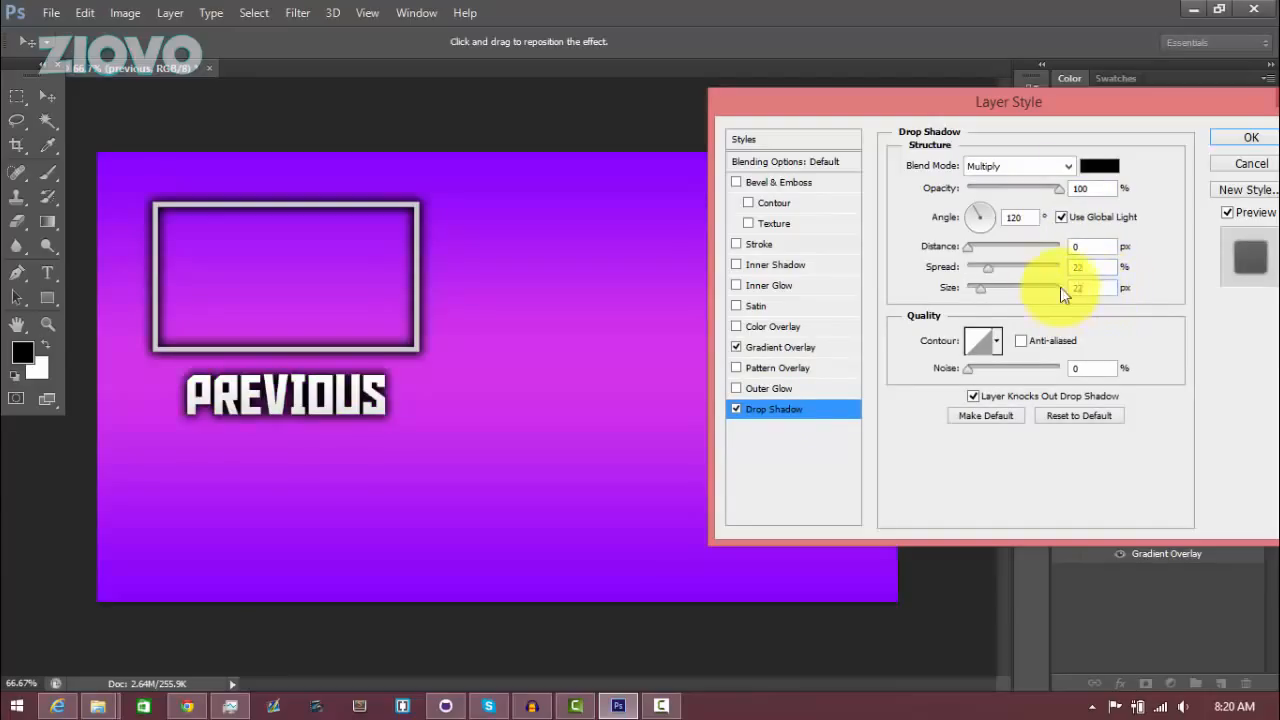
left_click(1229, 139)
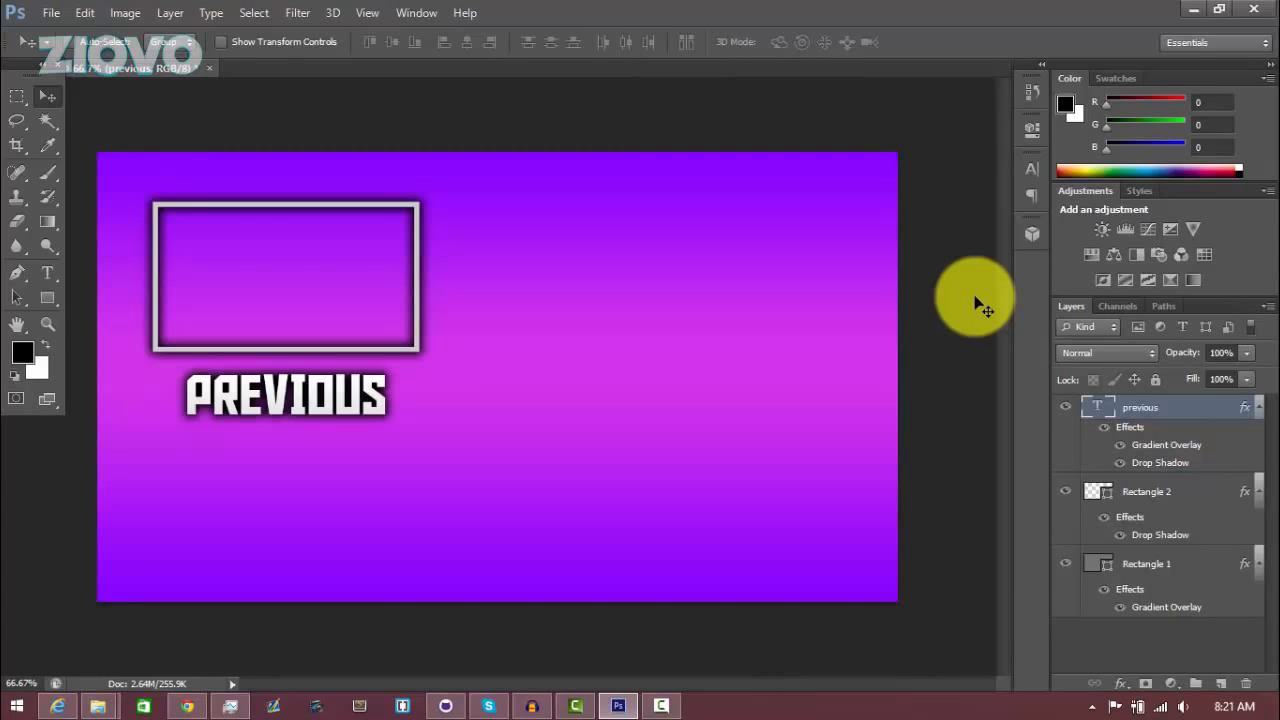
Switch to the browser, browse the free social media icons article and open the Simple Flat Social Media Icons page
left_click(188, 704)
left_click(470, 12)
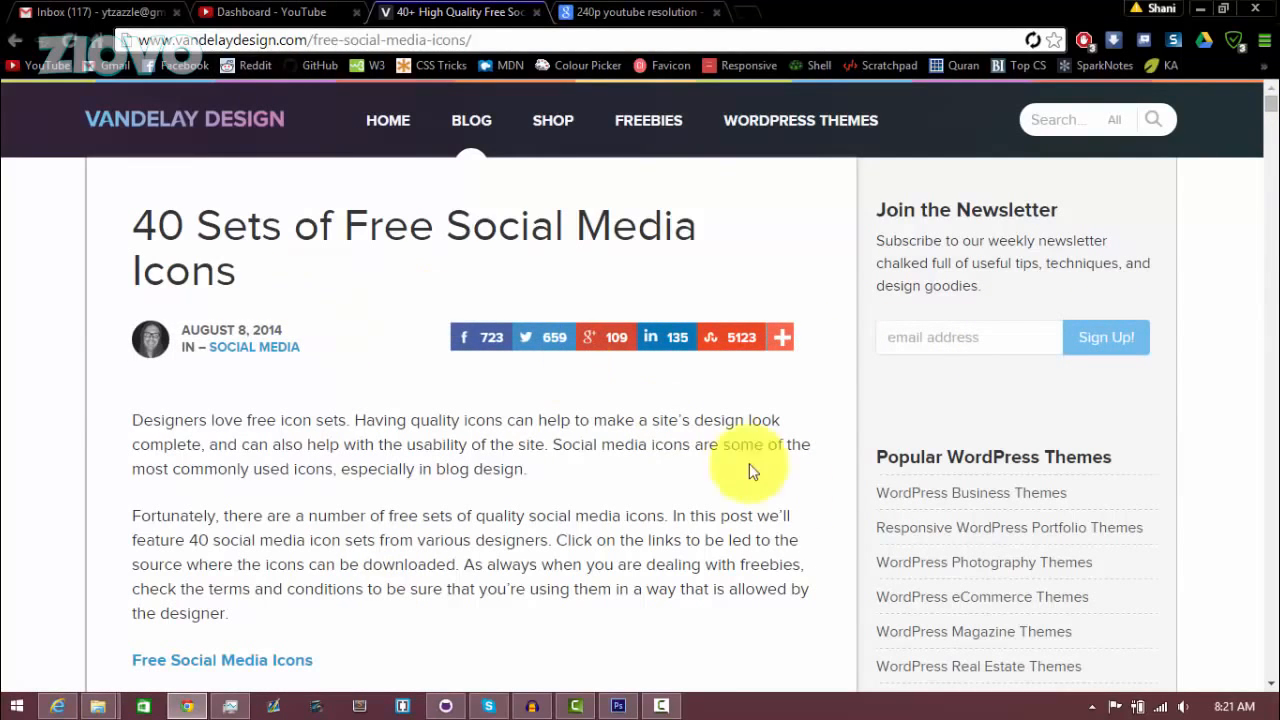
scroll(487, 410, "down", 5)
scroll(487, 418, "down", 10)
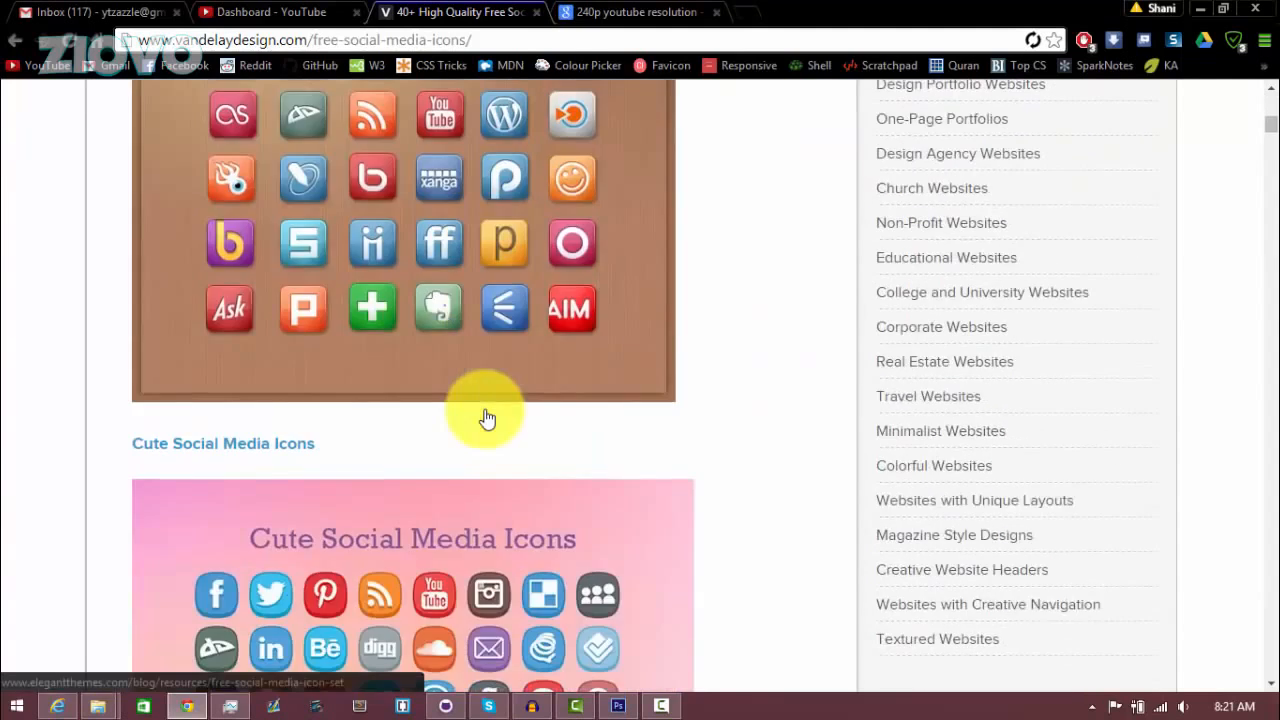
scroll(487, 414, "down", 8)
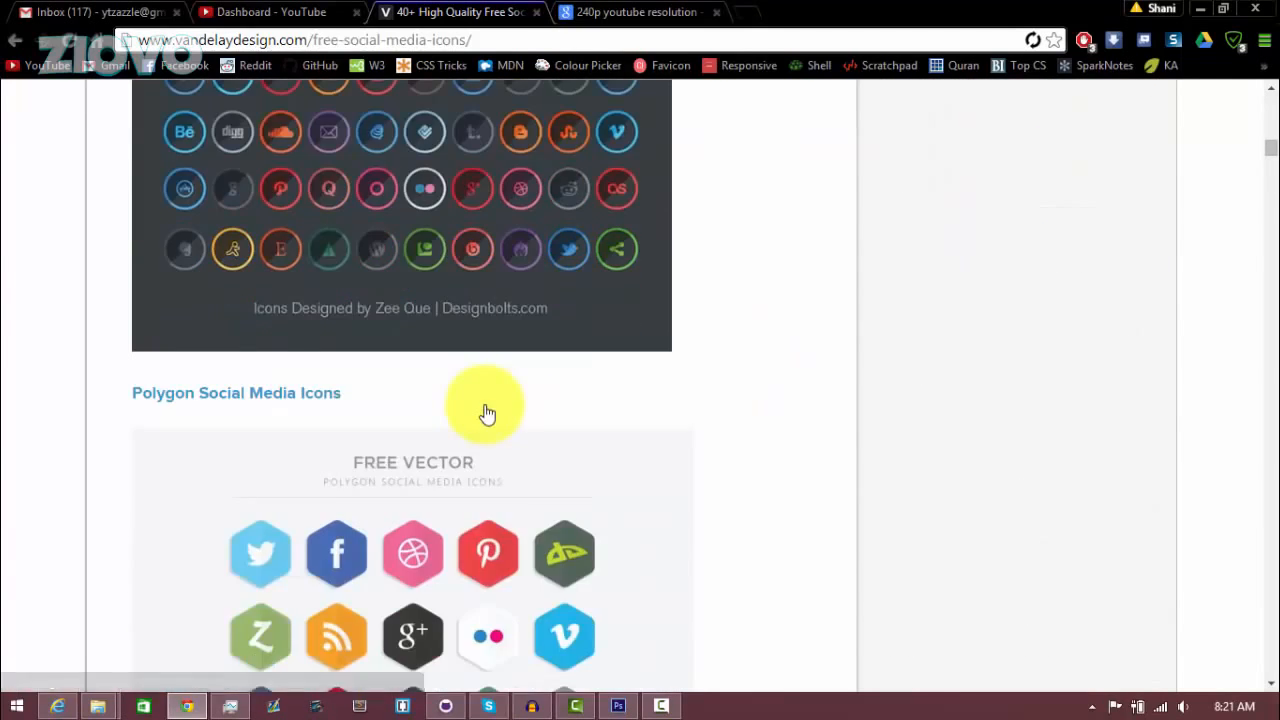
scroll(379, 280, "up", 4)
scroll(379, 280, "up", 3)
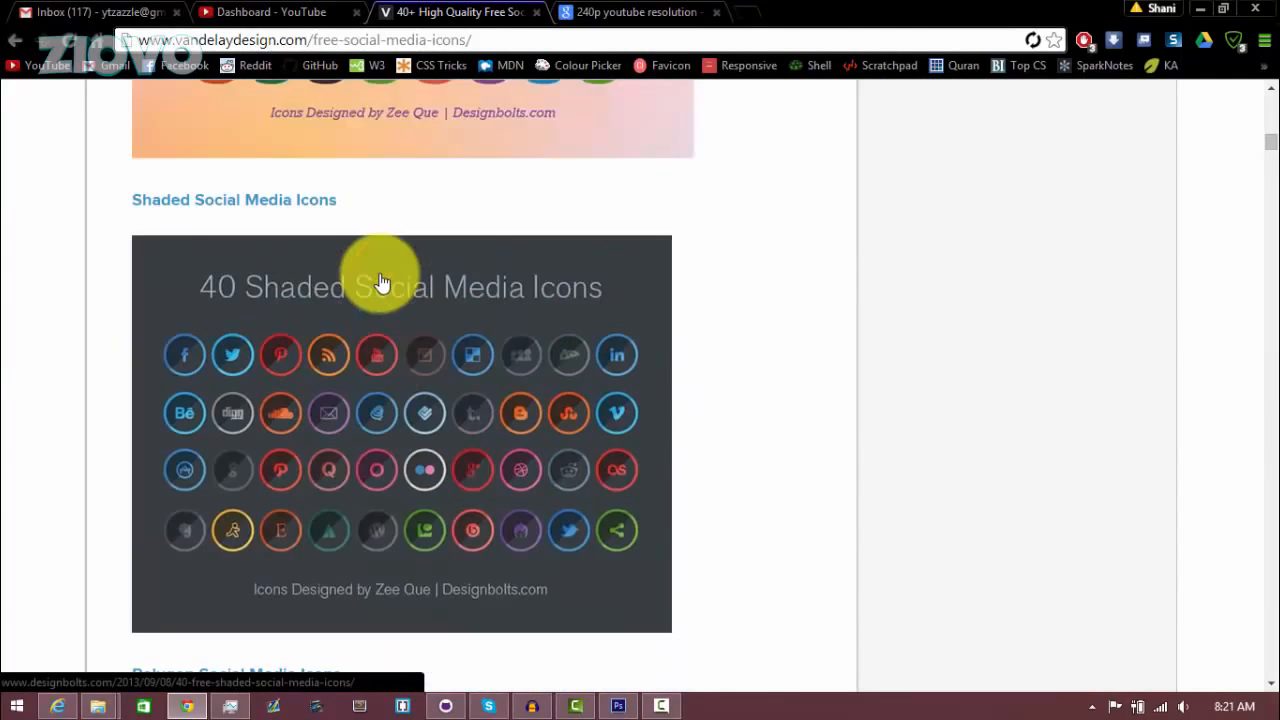
scroll(380, 281, "down", 6)
scroll(380, 279, "down", 6)
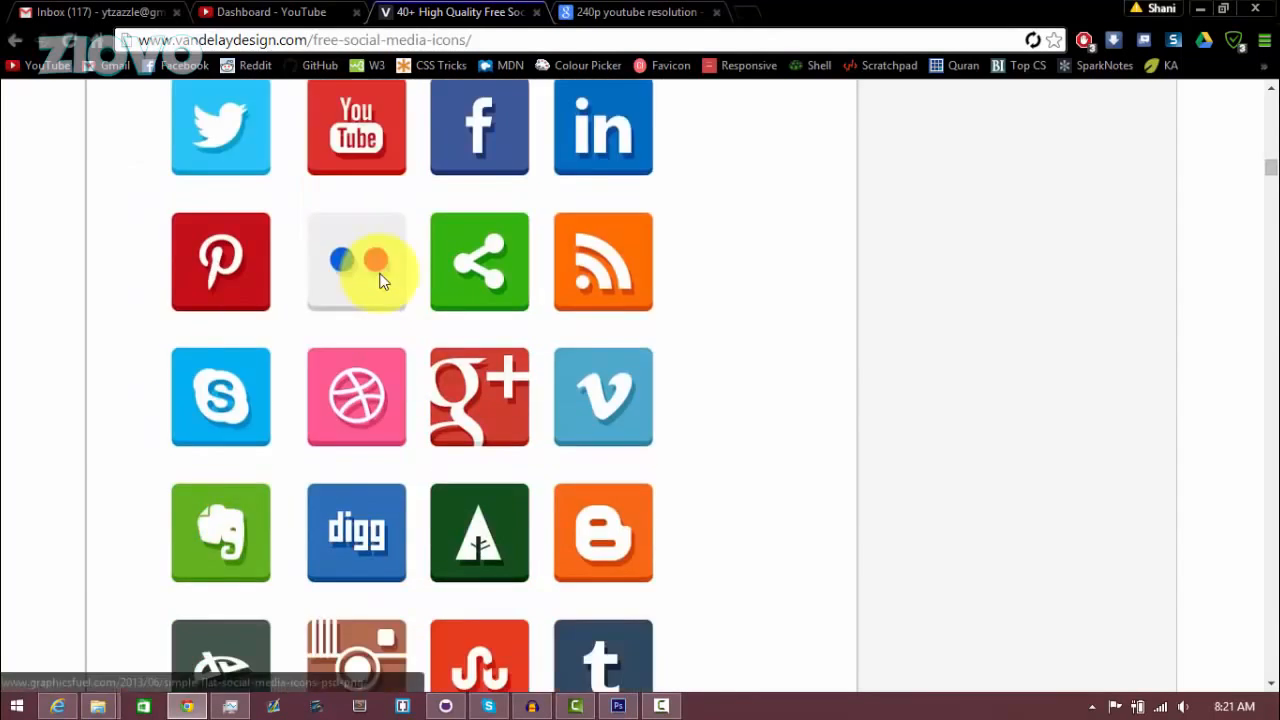
scroll(360, 275, "up", 3)
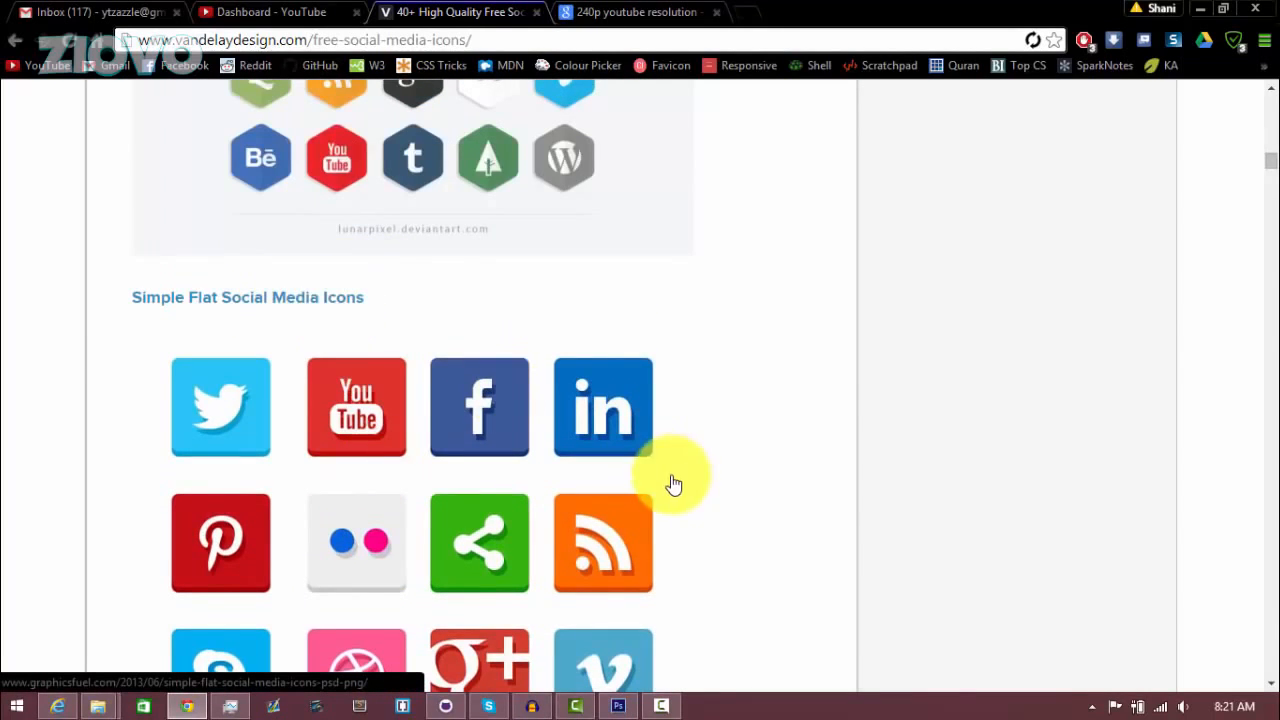
scroll(540, 480, "down", 4)
scroll(400, 460, "up", 3)
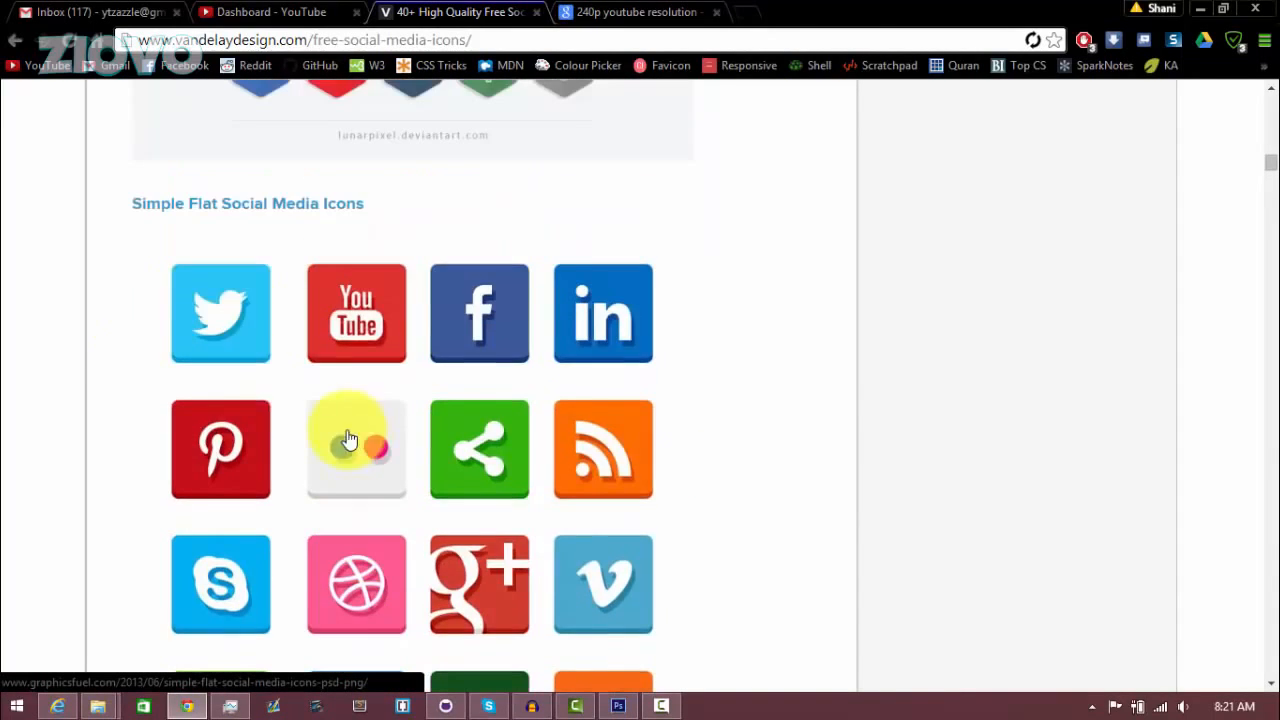
left_click(277, 206)
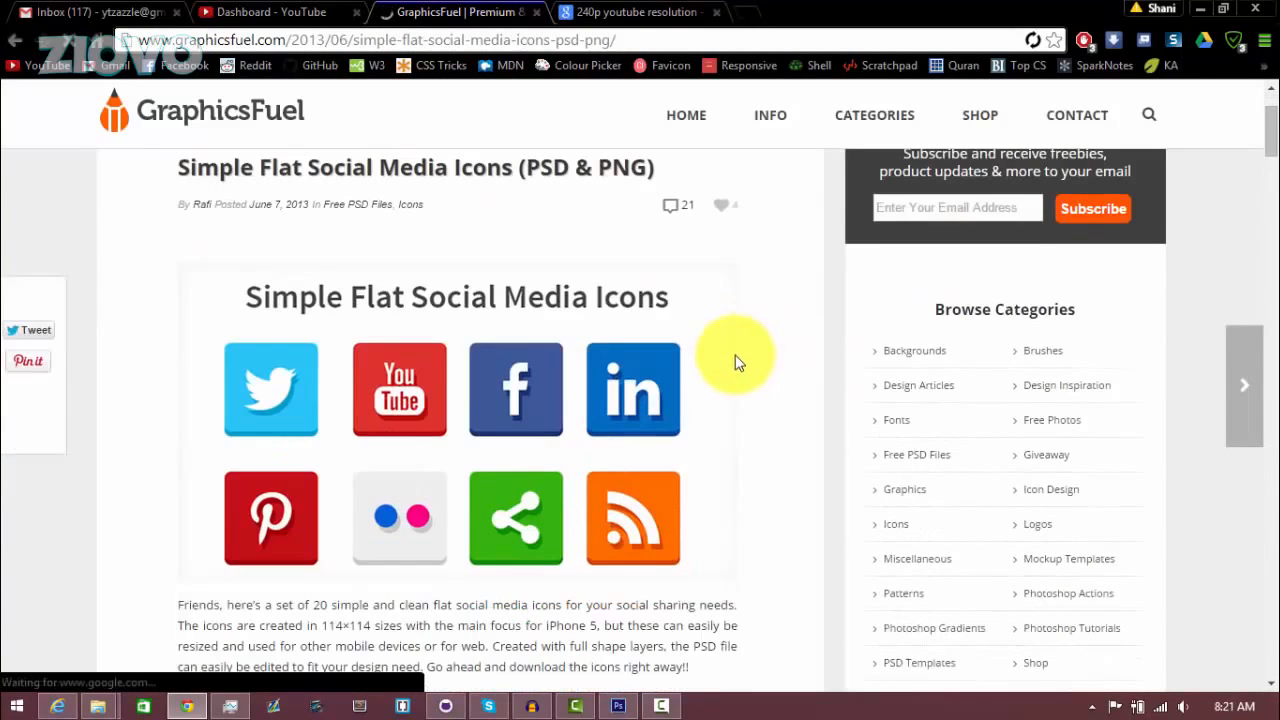
Download the Flat Social Media Icons PSD & PNG zip from the GraphicsFuel page
scroll(1200, 185, "down", 2)
scroll(500, 429, "down", 2)
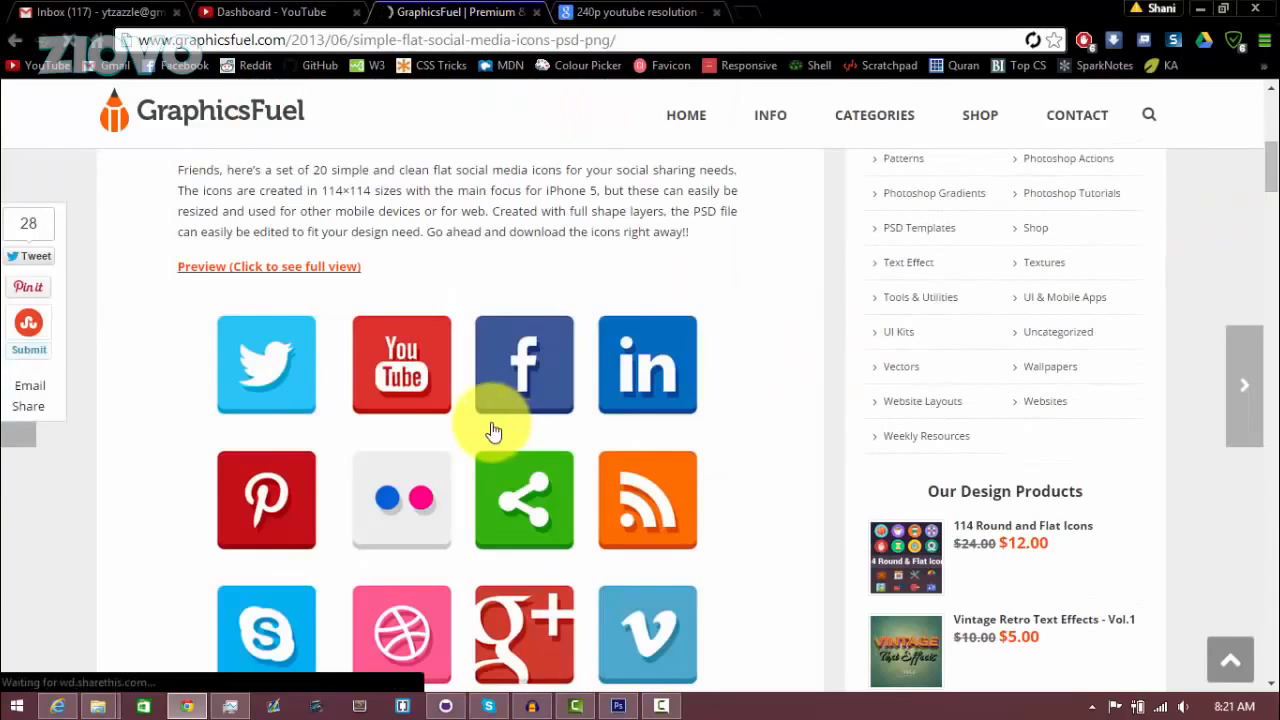
scroll(849, 302, "up", 5)
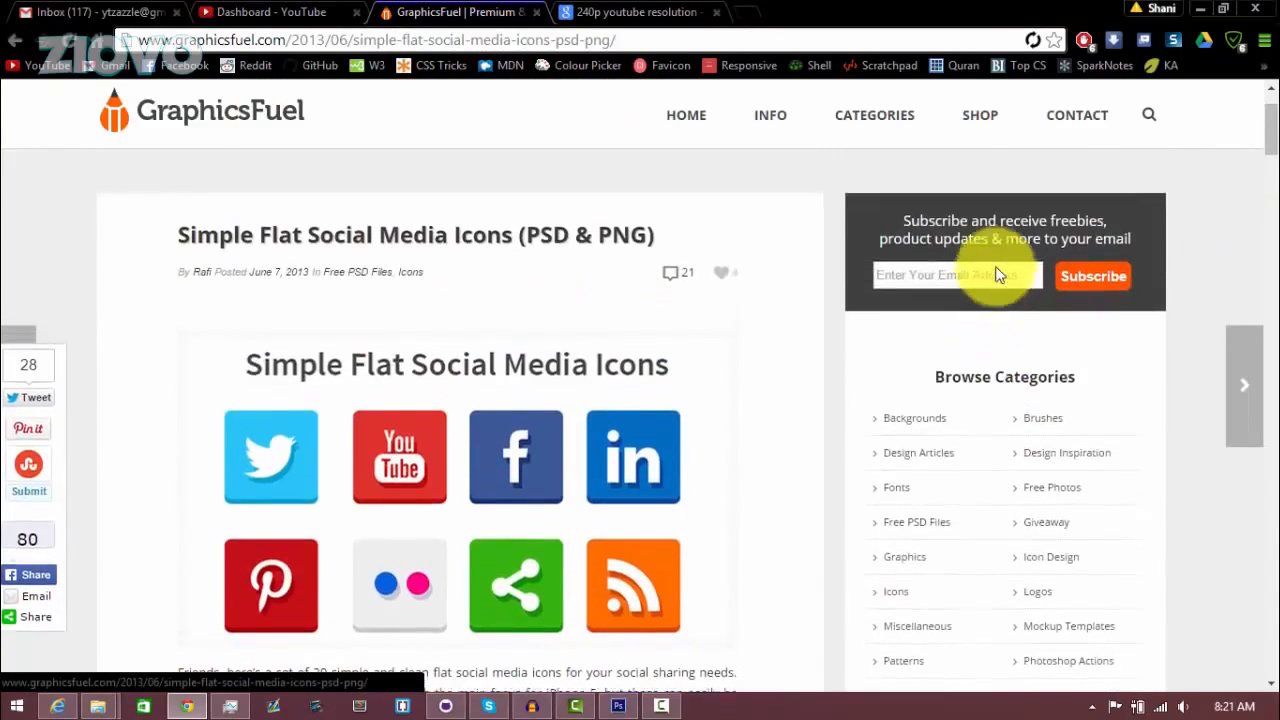
scroll(557, 494, "down", 10)
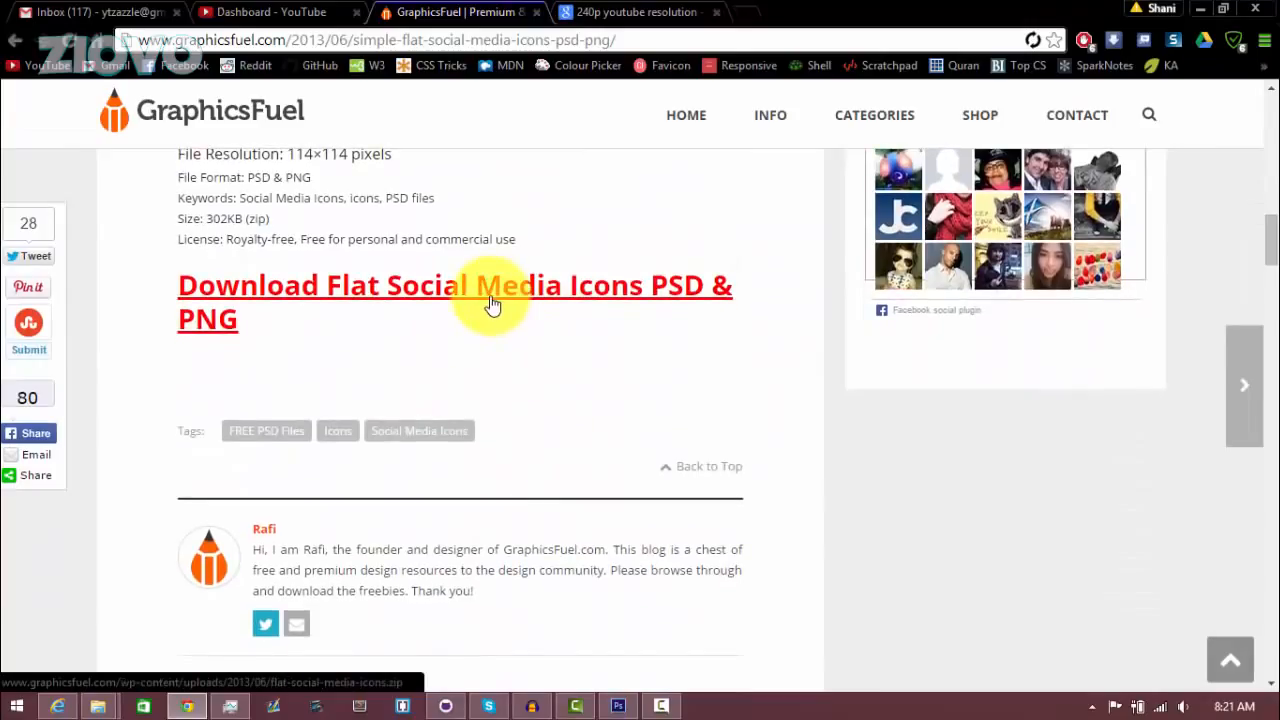
left_click(493, 286)
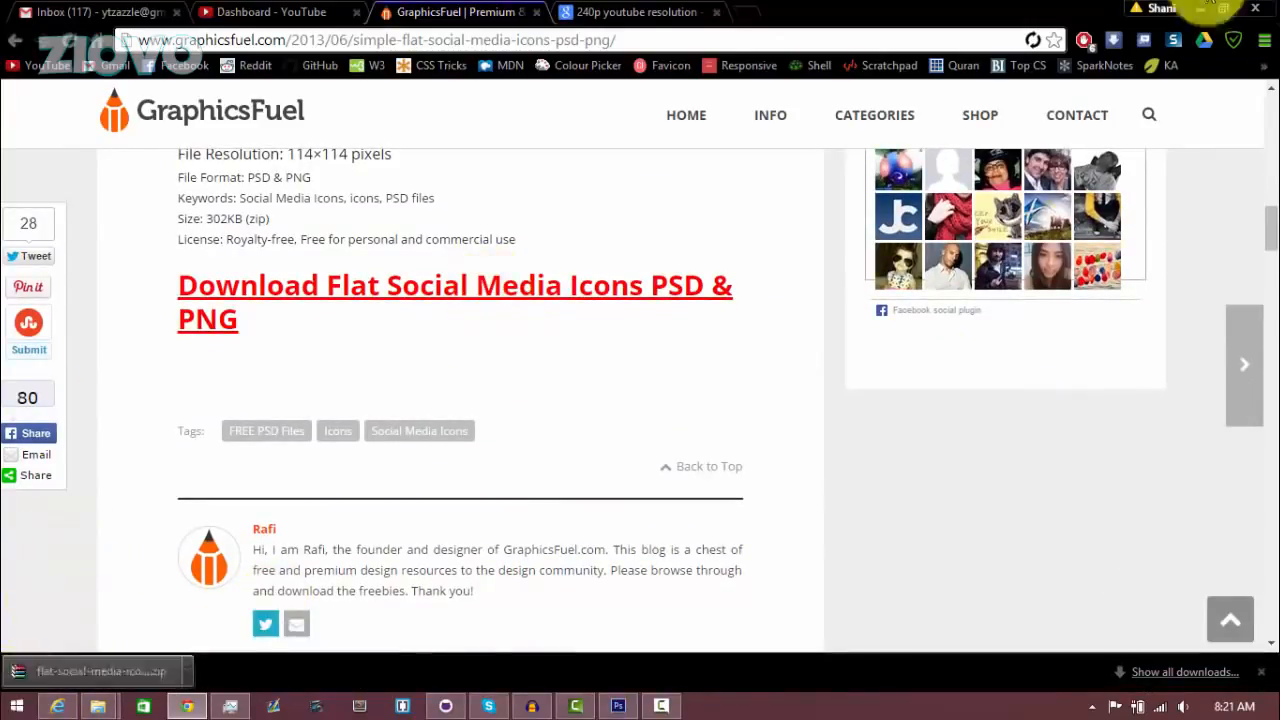
Move the downloaded flat-social-media-icons zip file from the browser onto the desktop
left_click(1201, 9)
left_click(1197, 6)
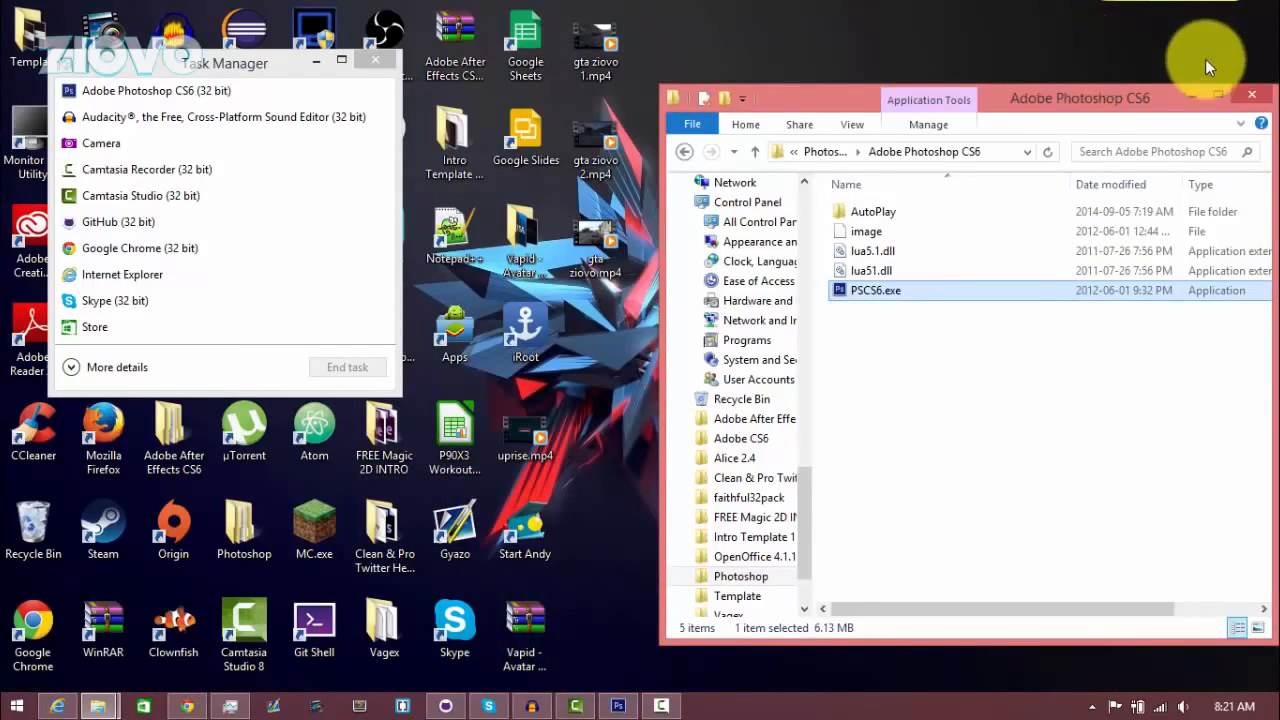
left_click(1191, 103)
left_click(187, 706)
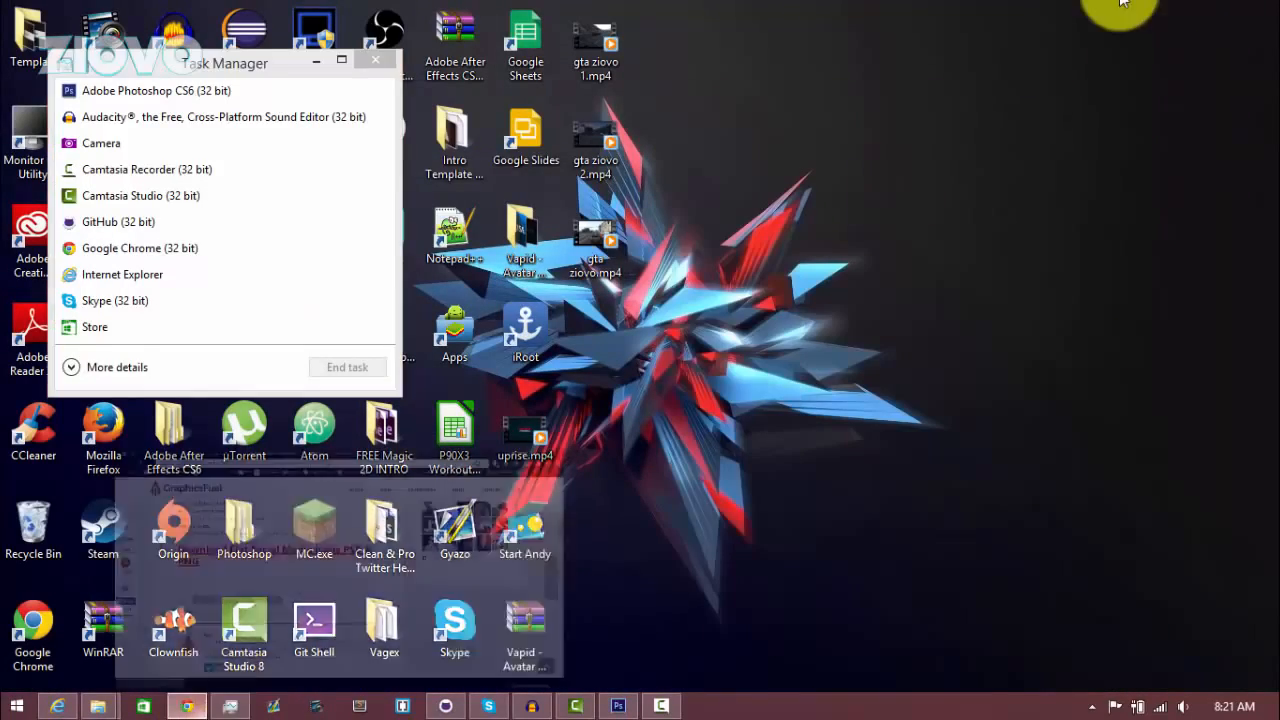
left_click(1228, 9)
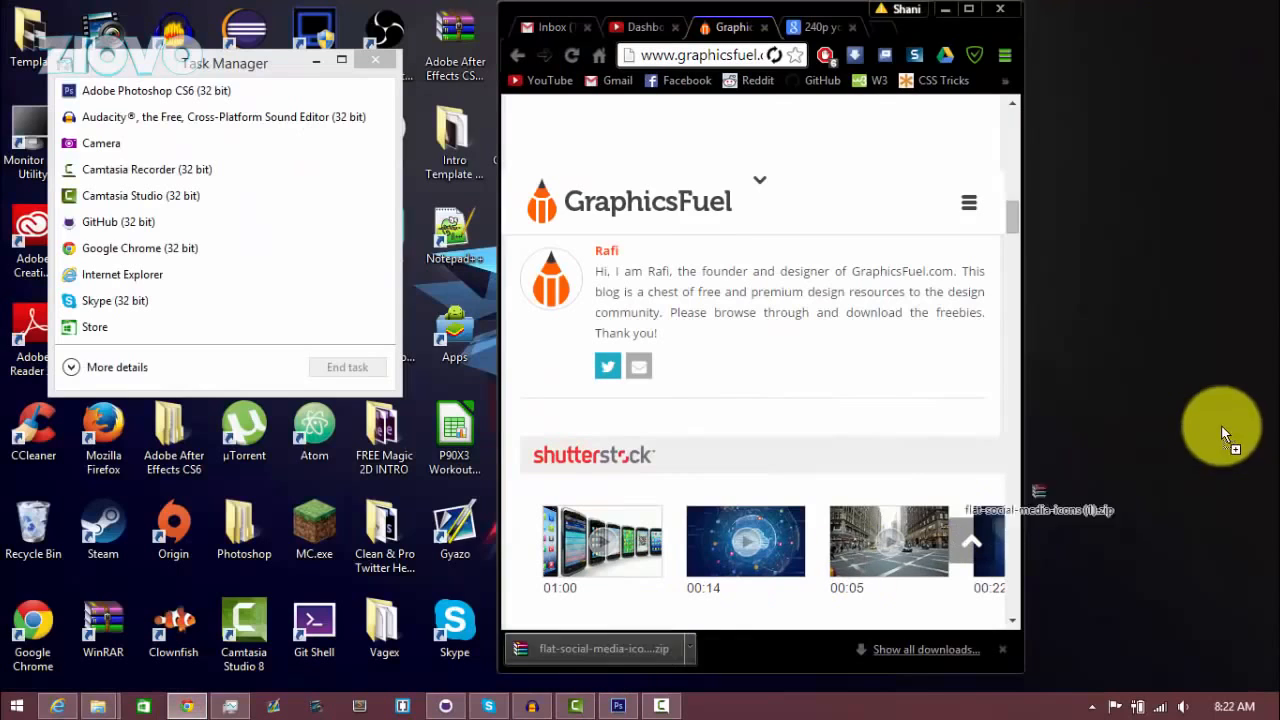
left_click_drag(1187, 427, 1186, 486)
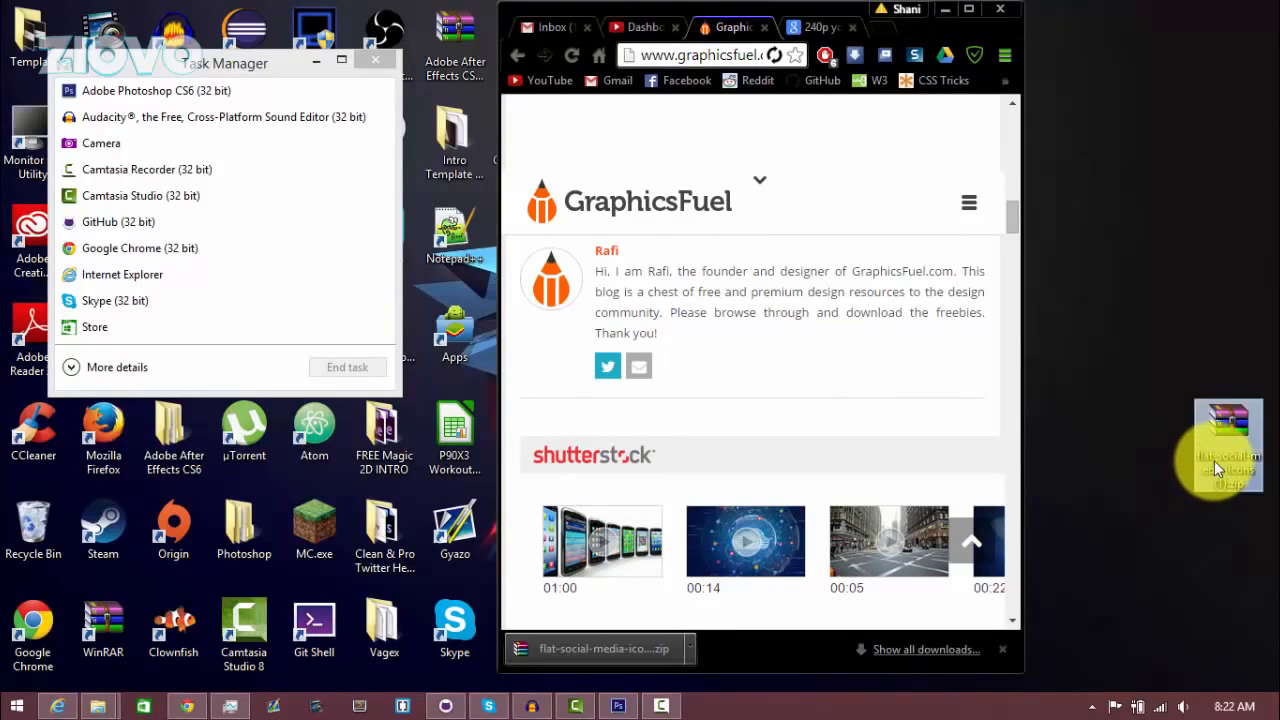
Extract the flat-social-media-icons zip into a folder on the desktop
right_click(1214, 460)
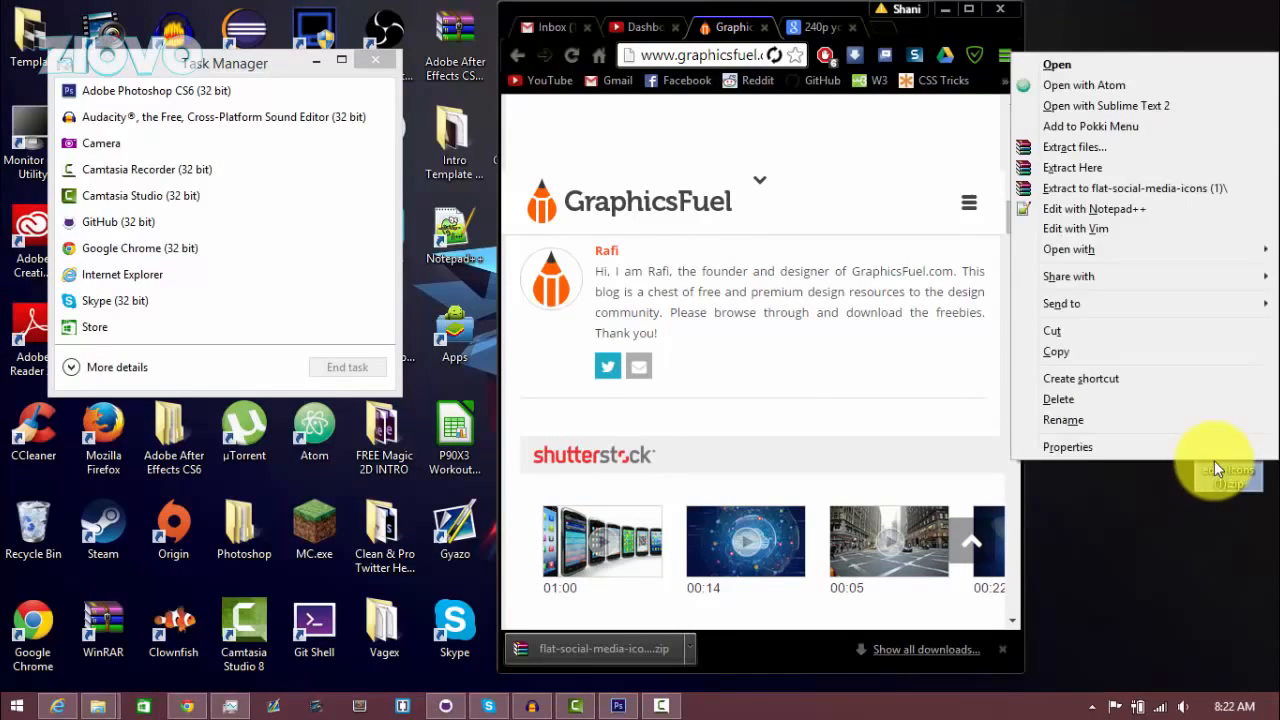
left_click(1161, 151)
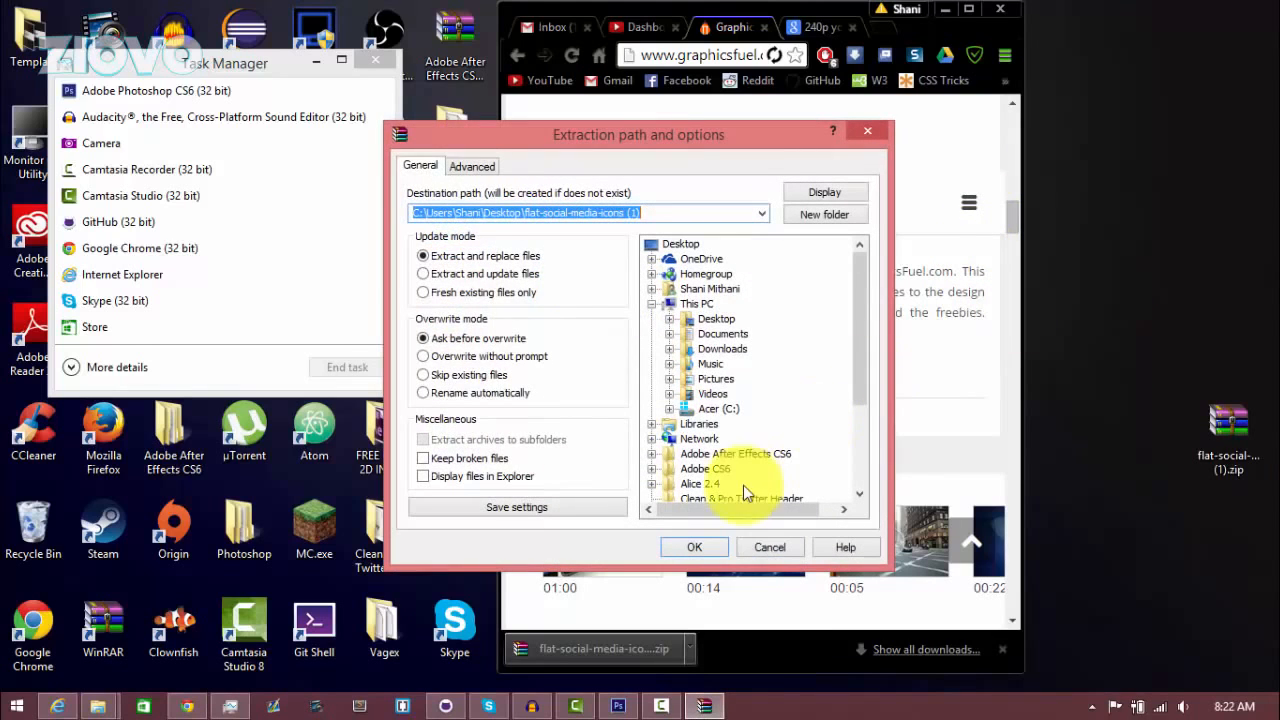
left_click(703, 548)
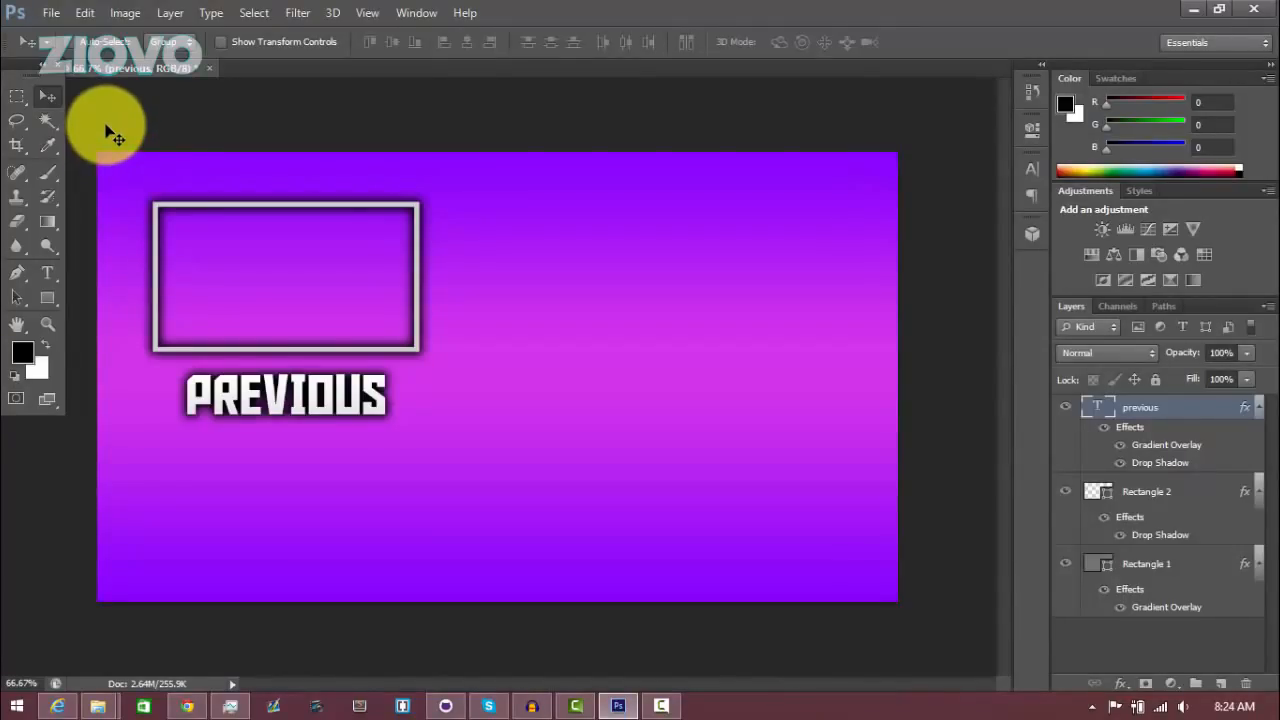
Place twitter.png from the desktop's flat-social-media-icons folder into the document and commit it
left_click(50, 12)
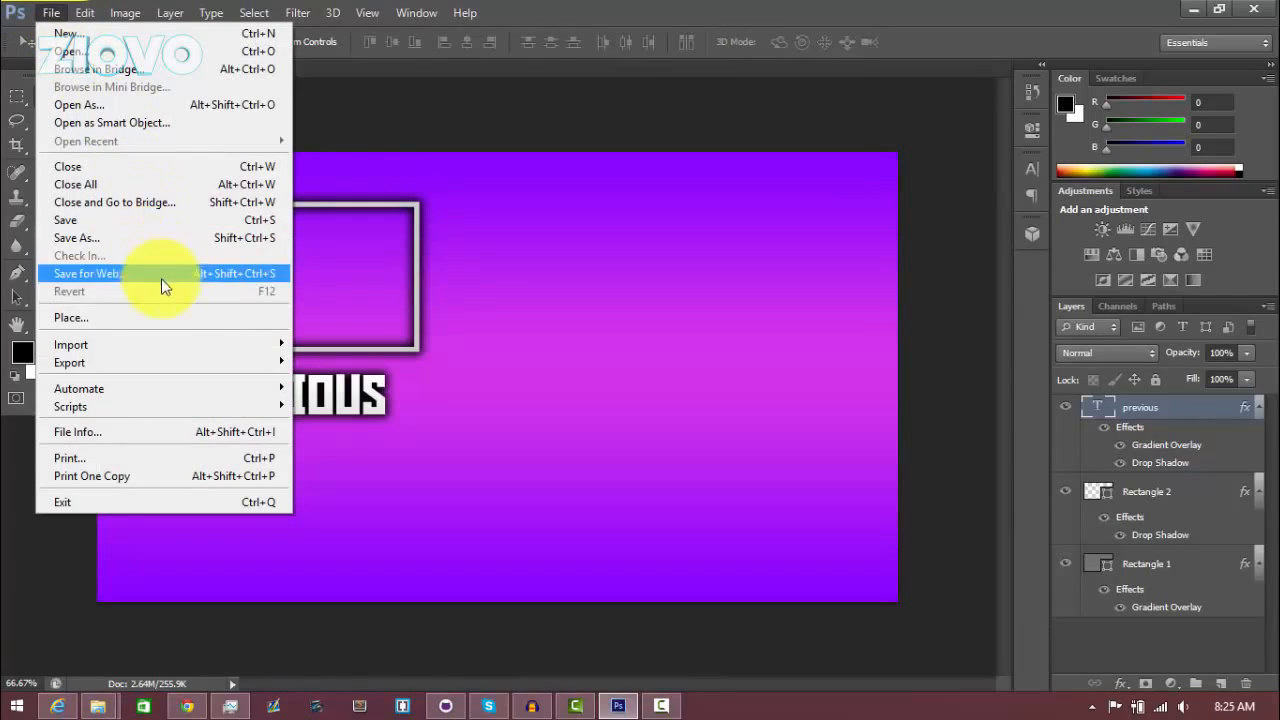
left_click(190, 318)
left_click(444, 238)
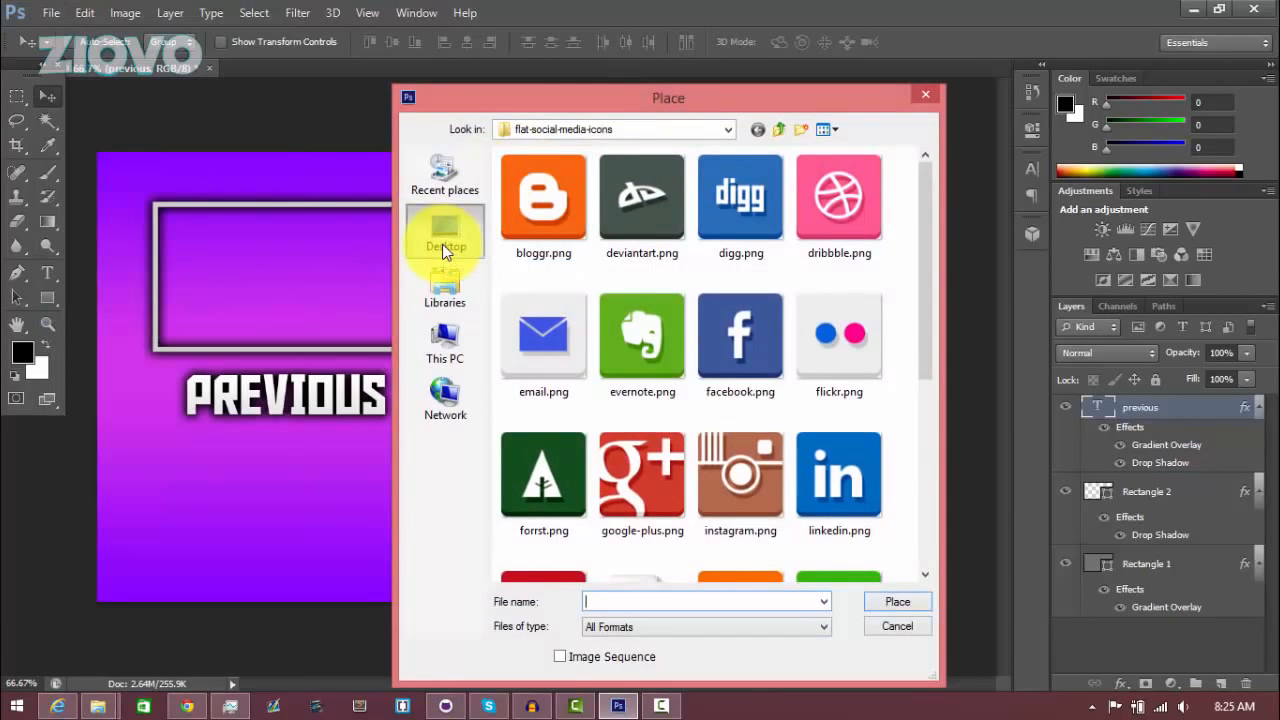
left_click_drag(929, 349, 929, 387)
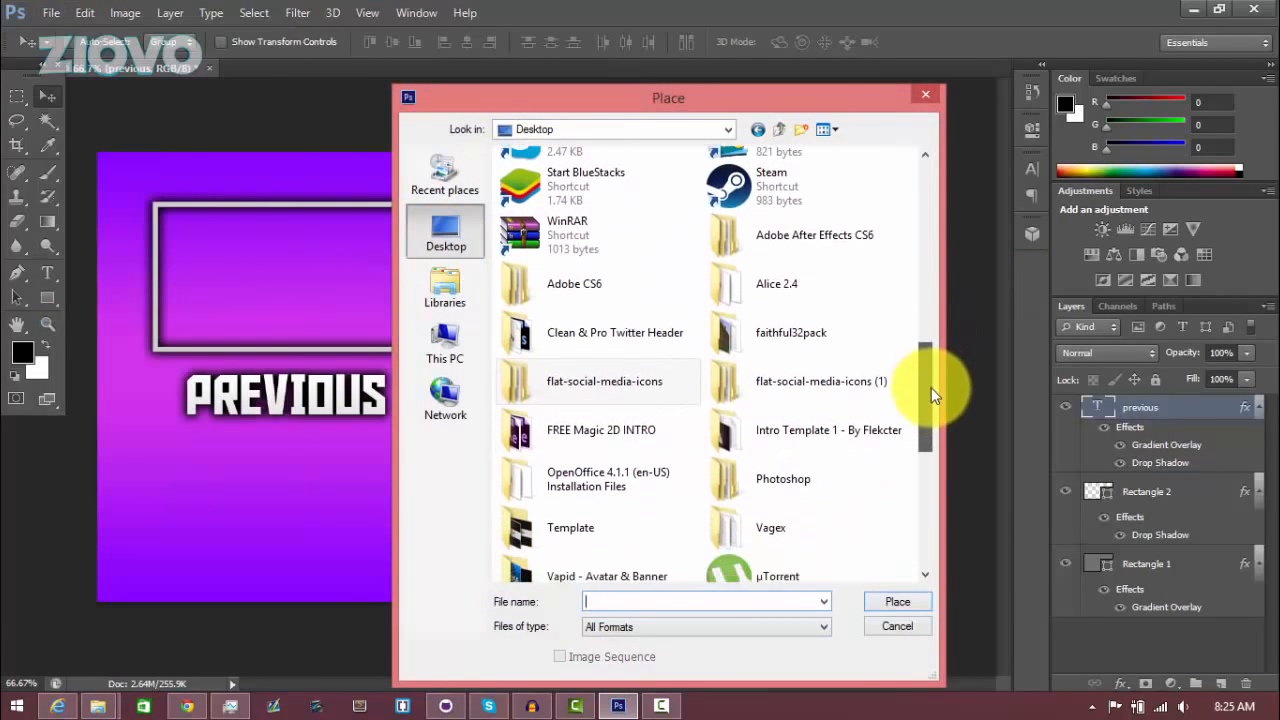
double_click(627, 388)
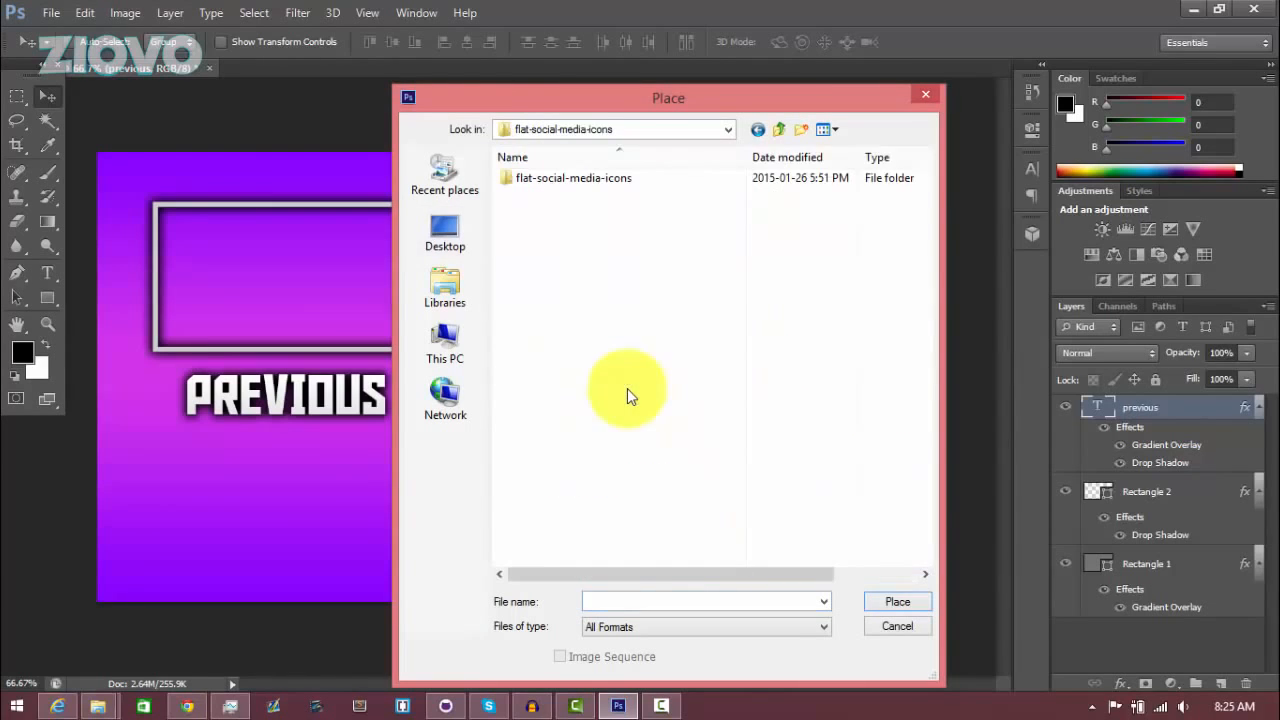
double_click(566, 180)
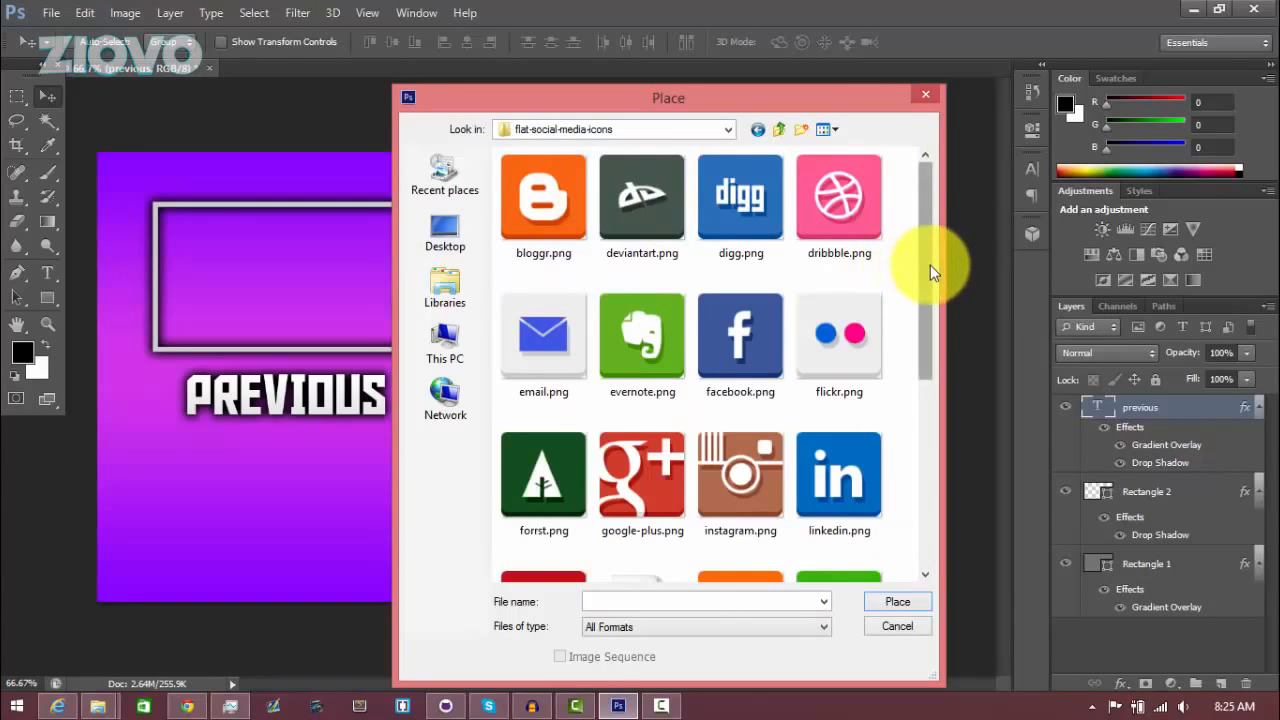
left_click_drag(929, 271, 935, 462)
double_click(610, 546)
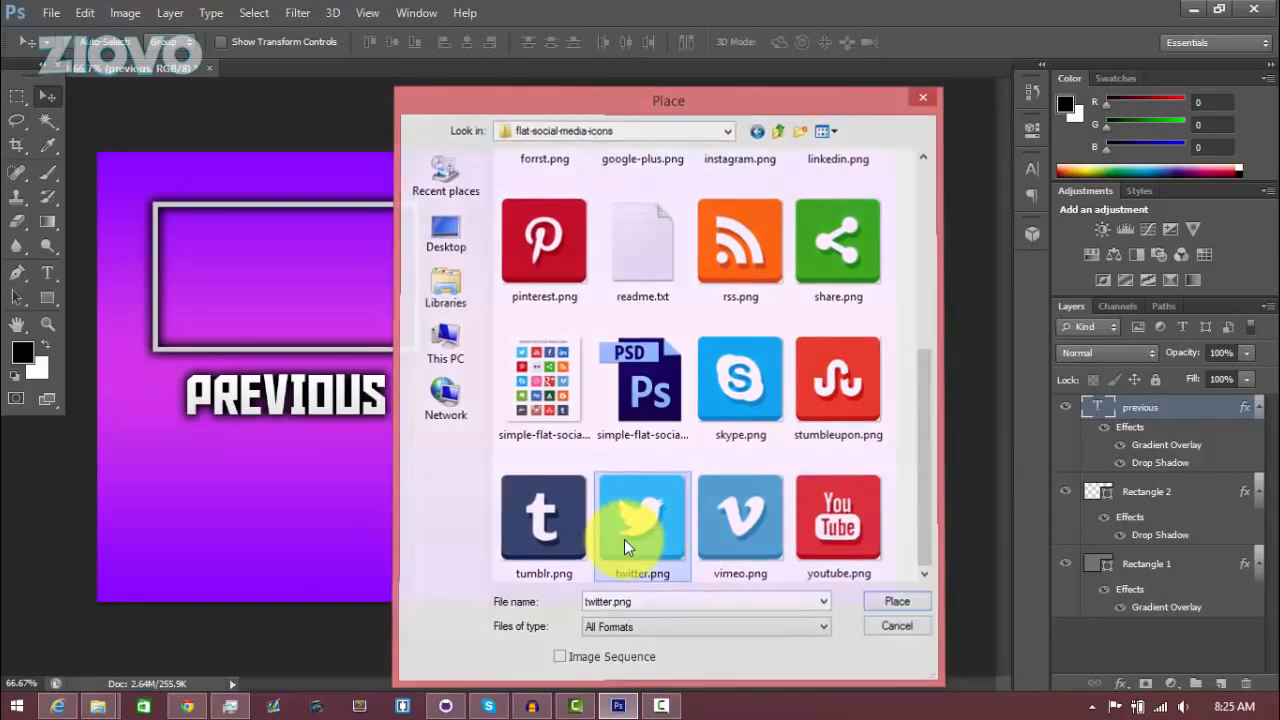
left_click(932, 42)
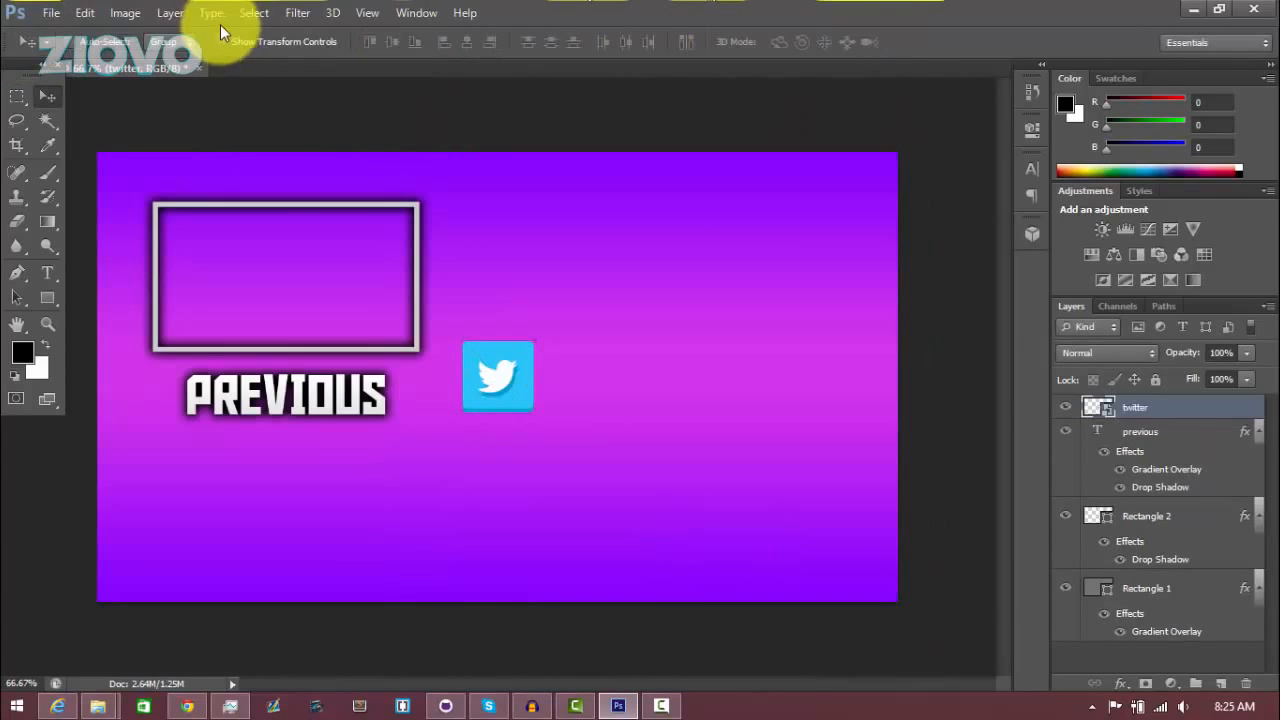
Place youtube.png from the flat-social-media-icons folder into the document and commit it
left_click(51, 12)
left_click(140, 318)
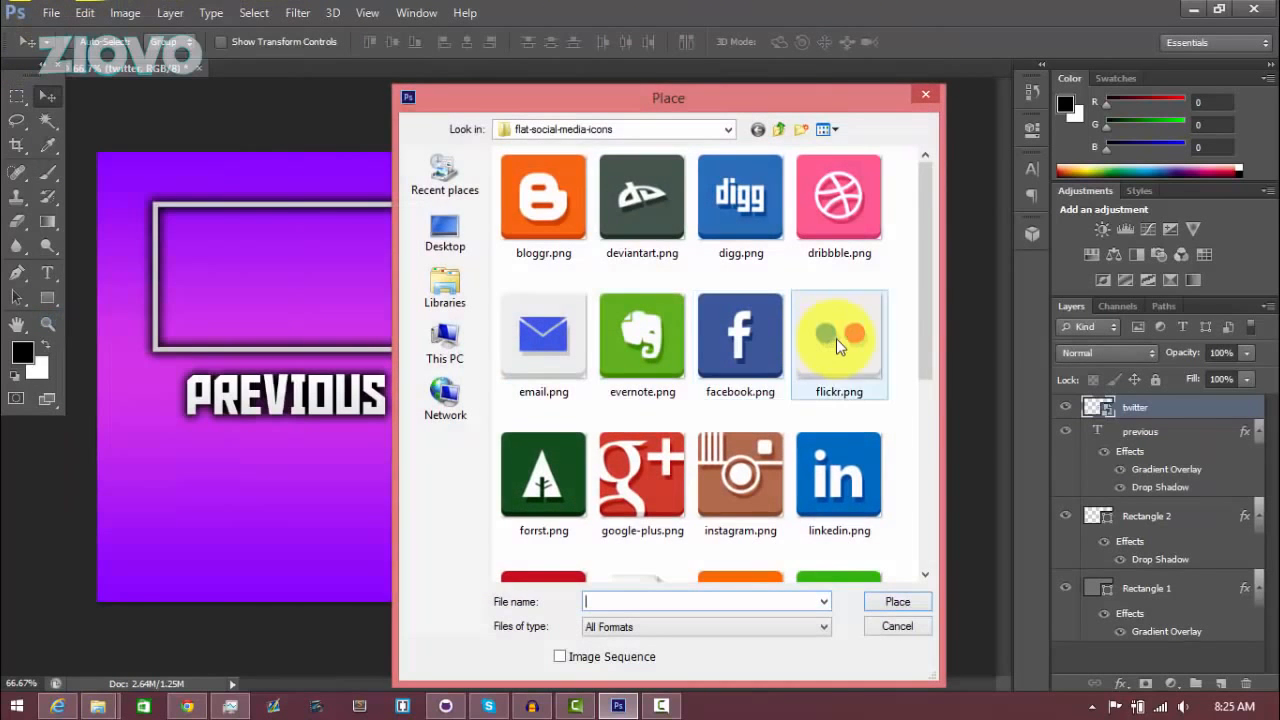
left_click(921, 337)
double_click(828, 533)
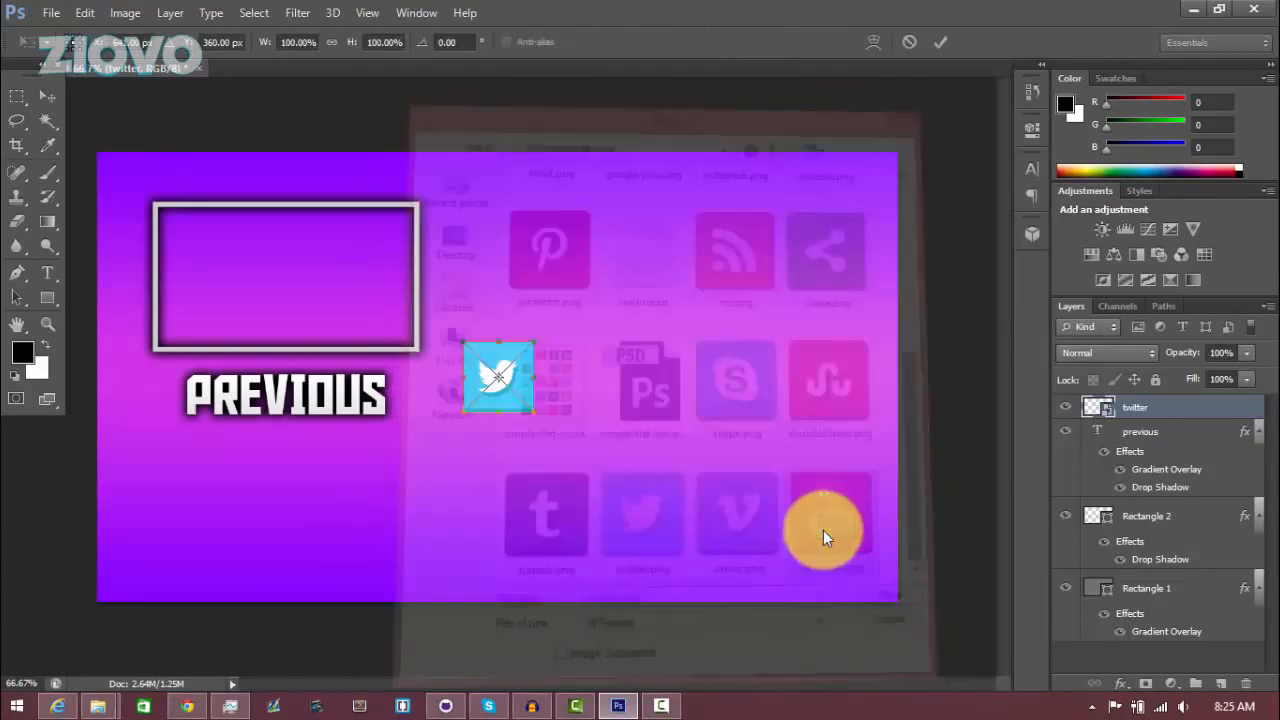
left_click(940, 43)
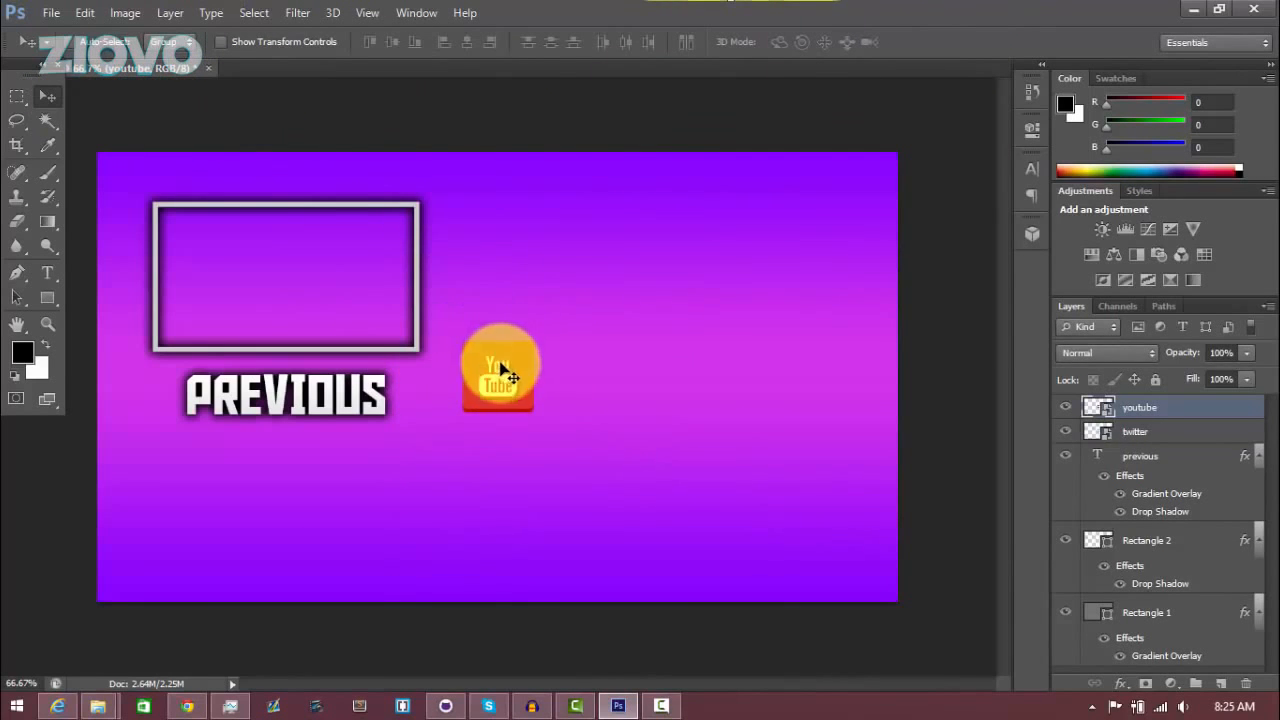
Move the YouTube icon below the Twitter icon and align their horizontal centers
left_click_drag(499, 370, 504, 480)
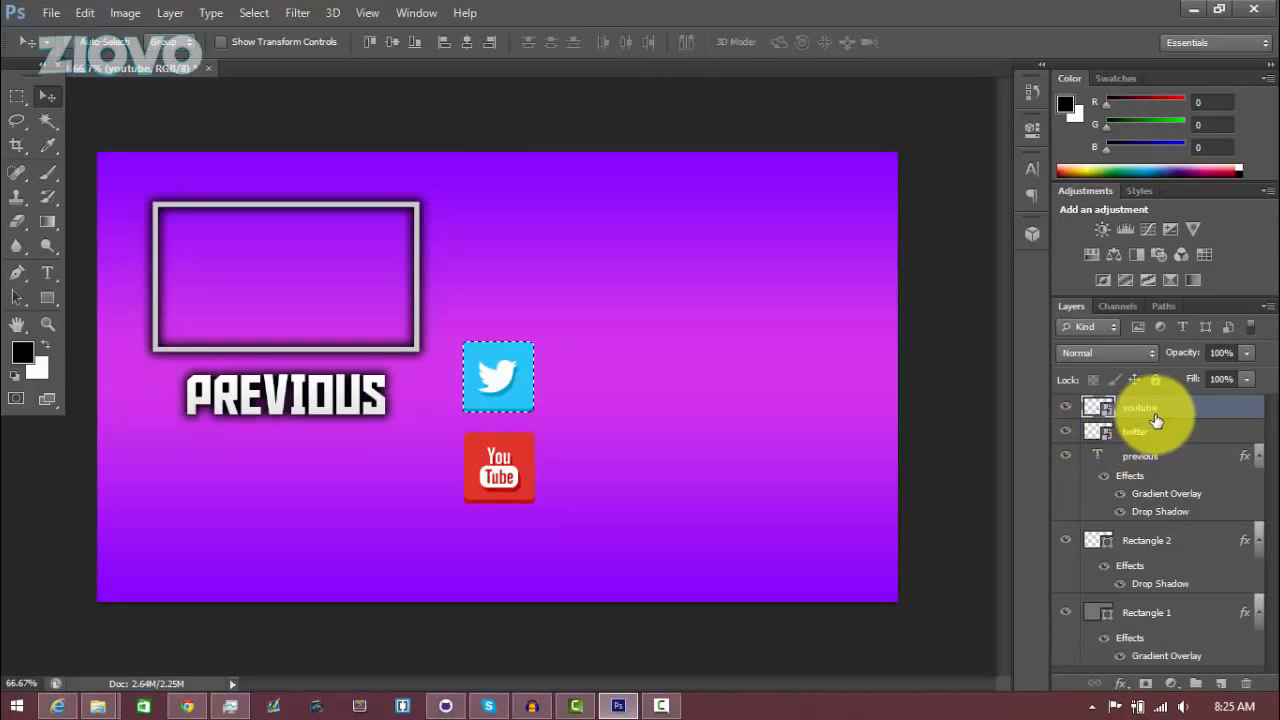
left_click(168, 12)
mouse_move(337, 476)
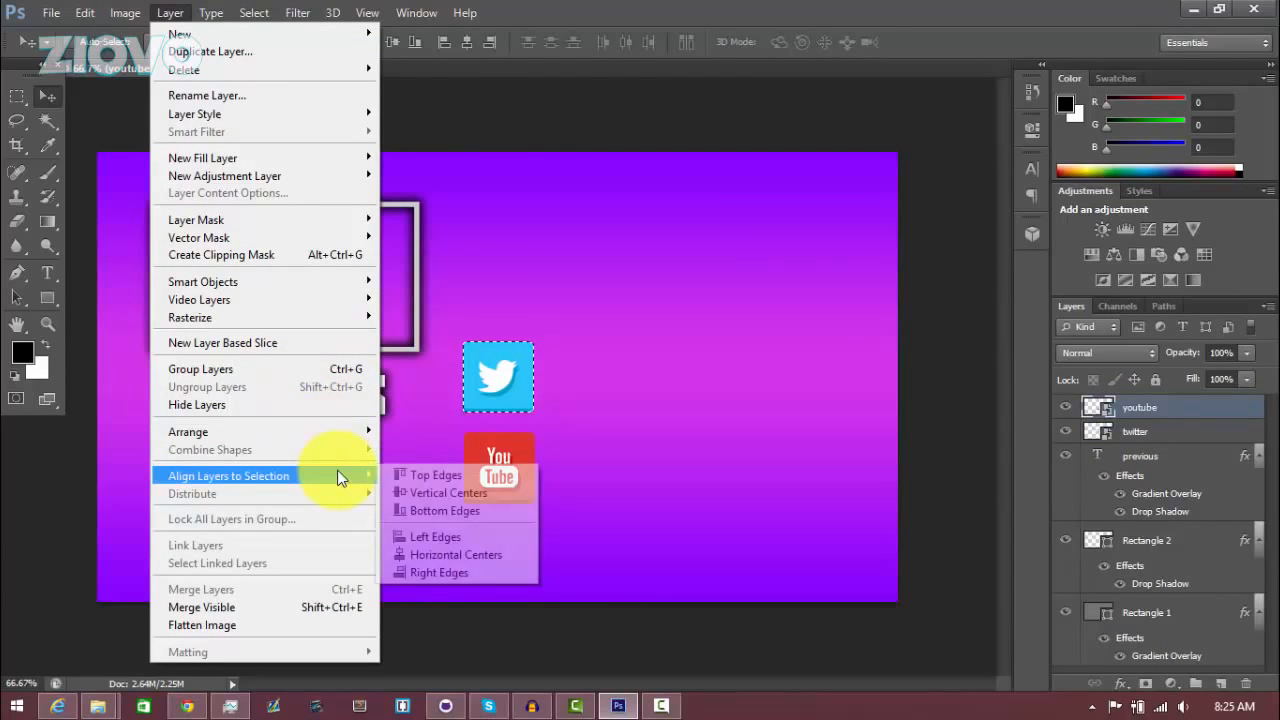
left_click(472, 557)
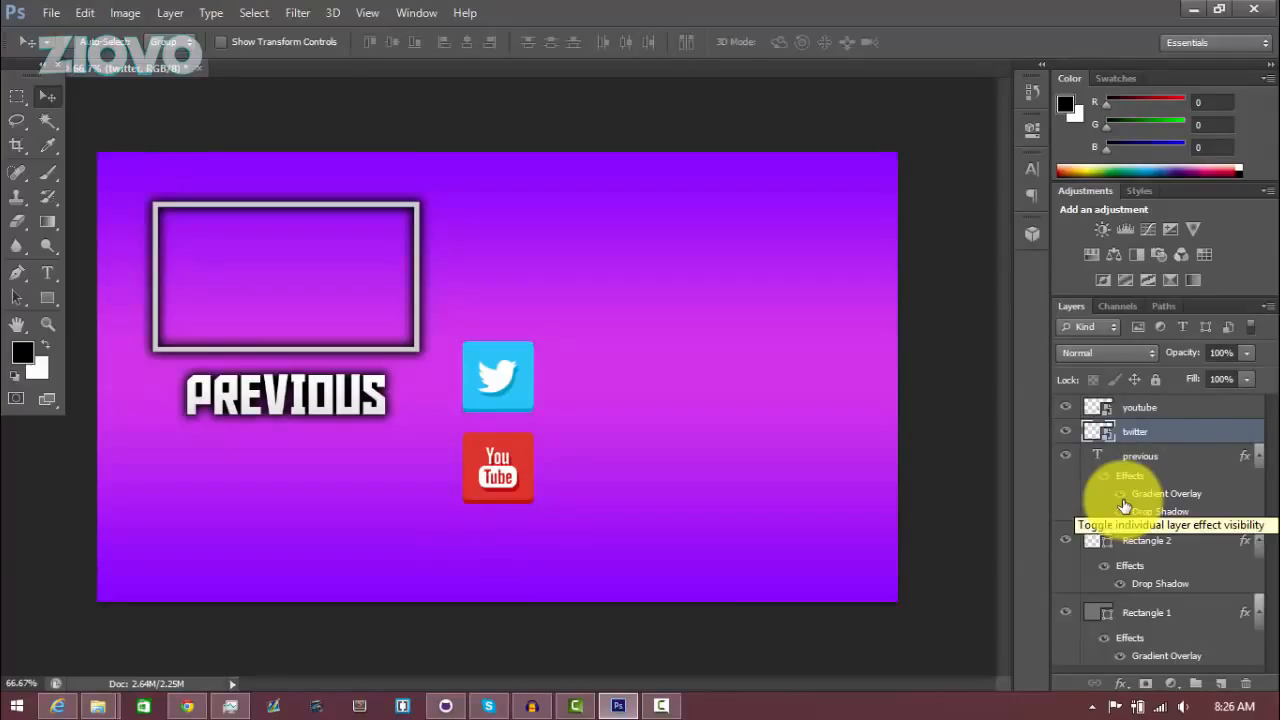
Select both icon layers and scale them down together, moving them higher on the canvas
left_click(1163, 409, "shift")
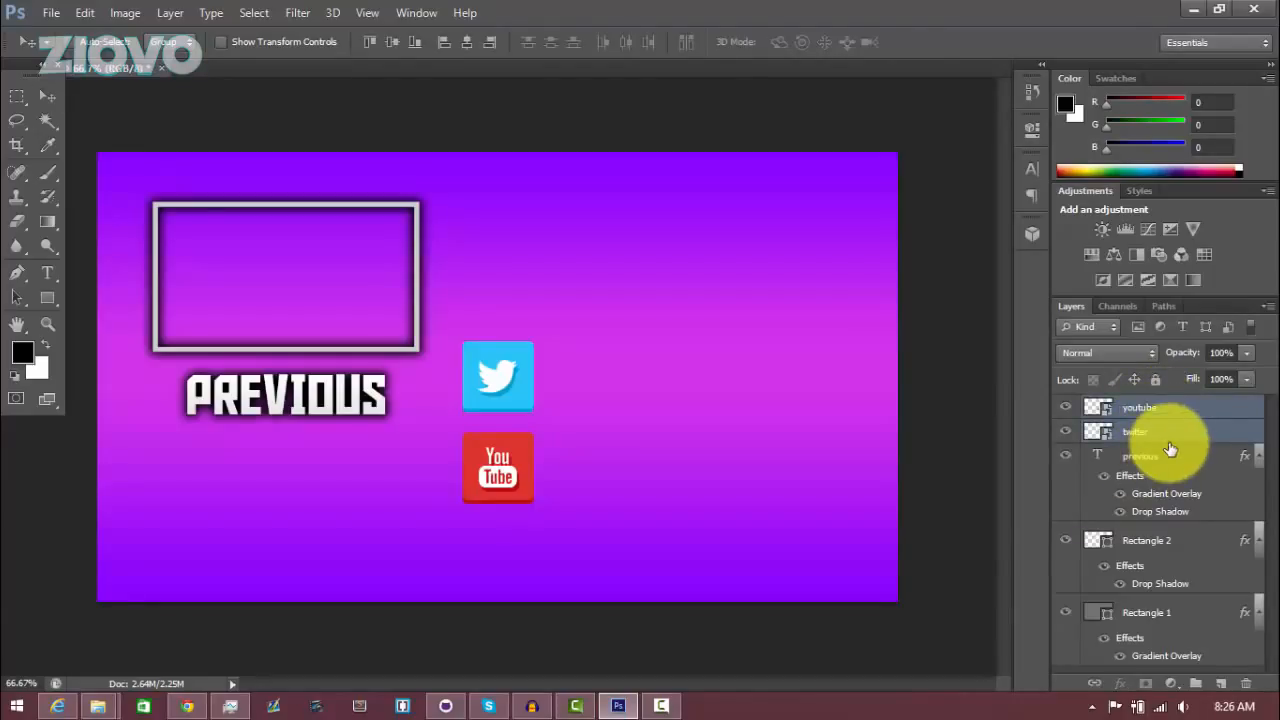
key("ctrl+t")
left_click_drag(463, 341, 477, 232)
left_click(934, 41)
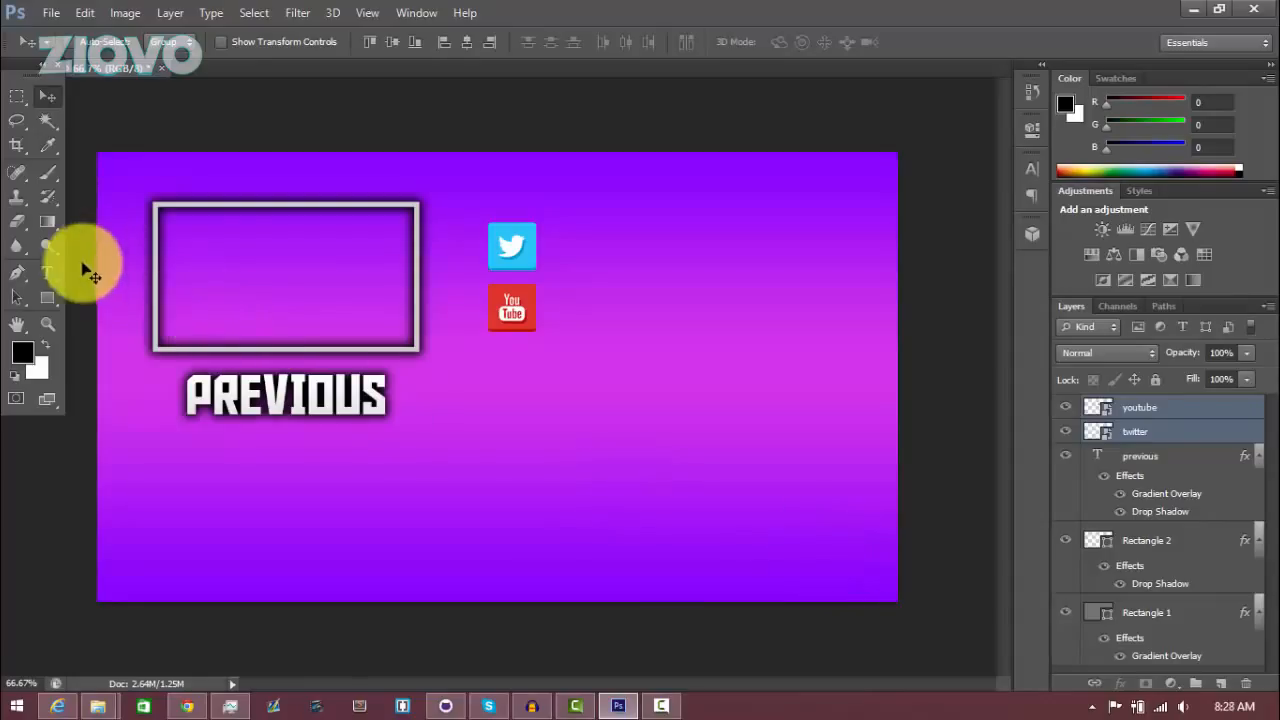
left_click(51, 272)
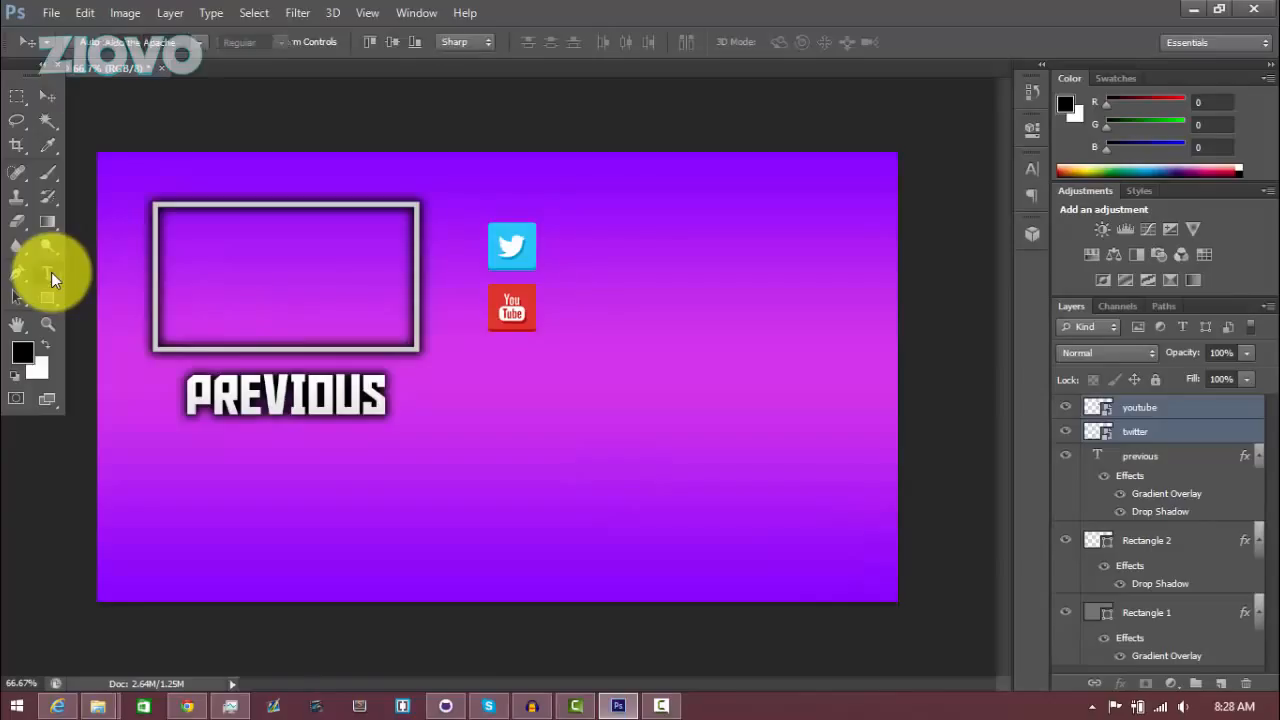
left_click(603, 280)
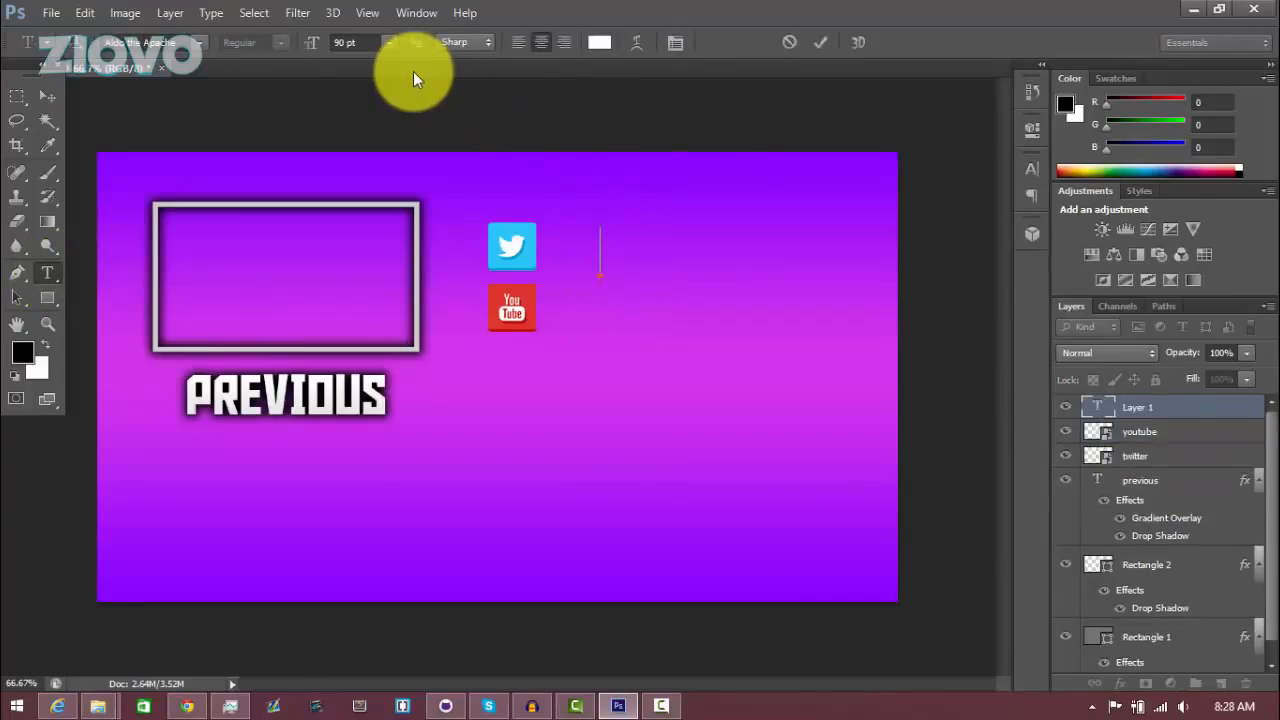
type("@ZIO")
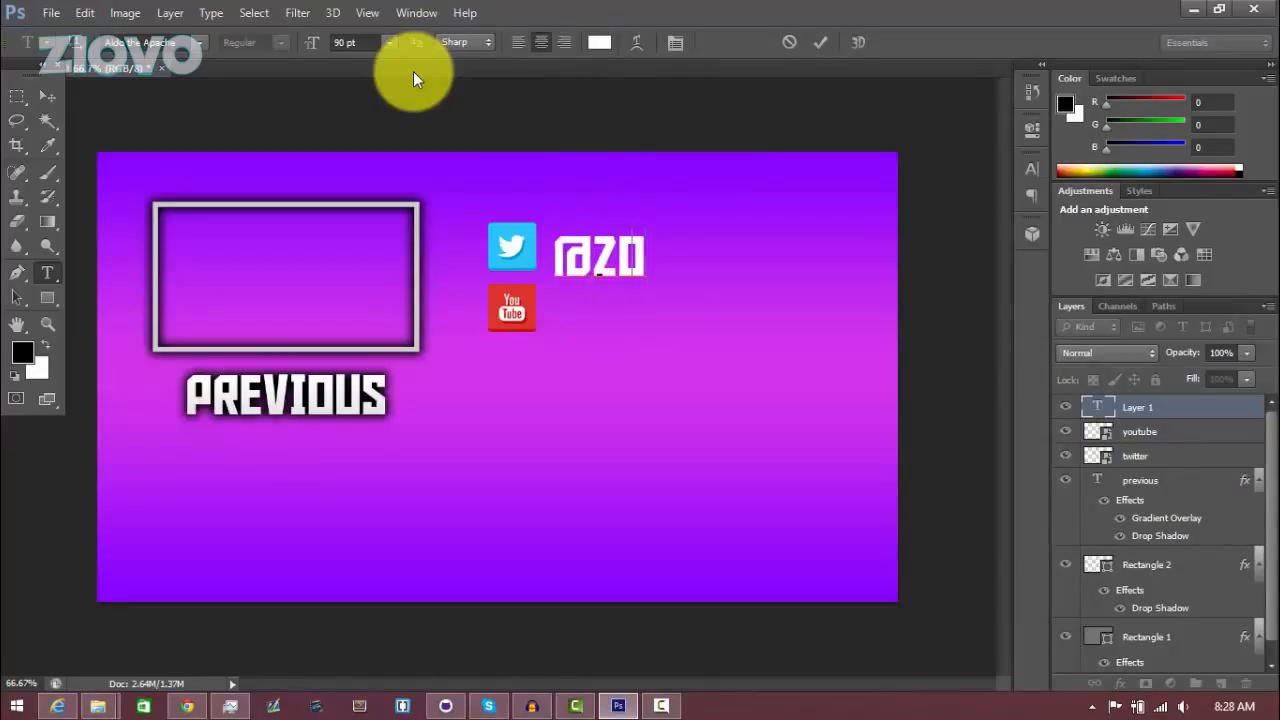
key("BackSpace")
type("IOVO_")
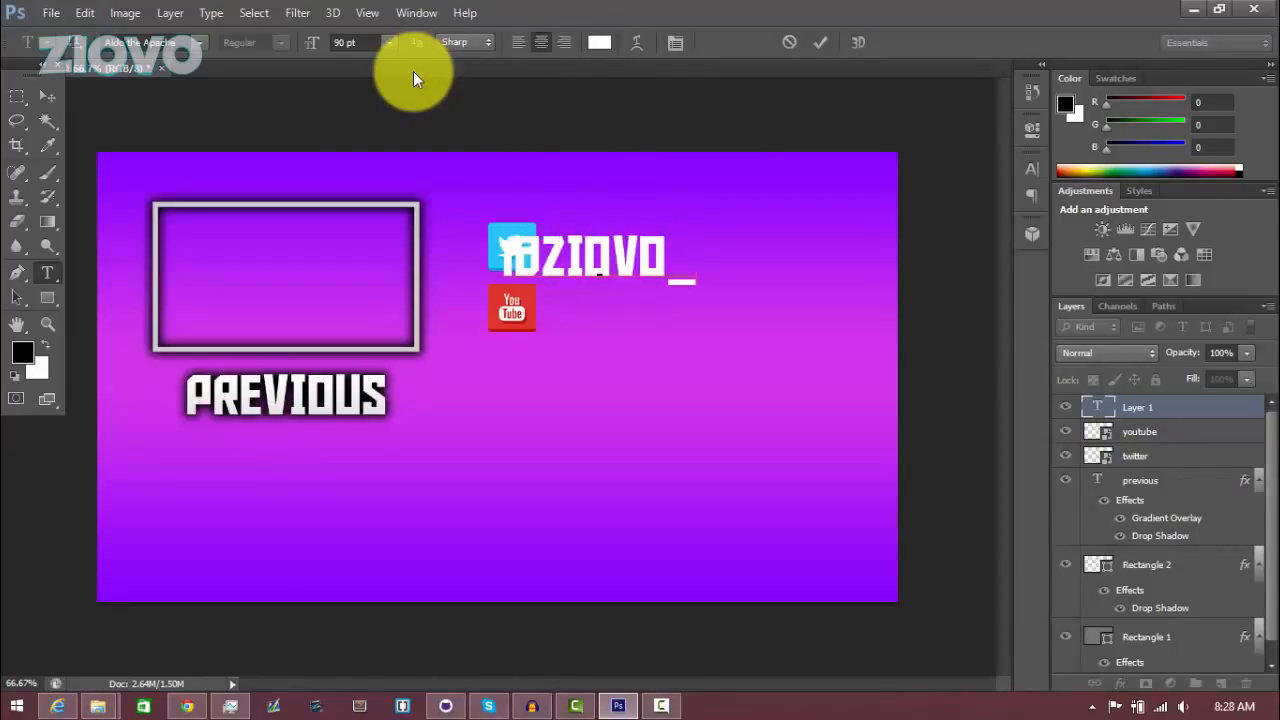
Set the handle text size to 80 pt, commit it, and move it next to the Twitter icon
key("ctrl+a")
left_click(339, 41)
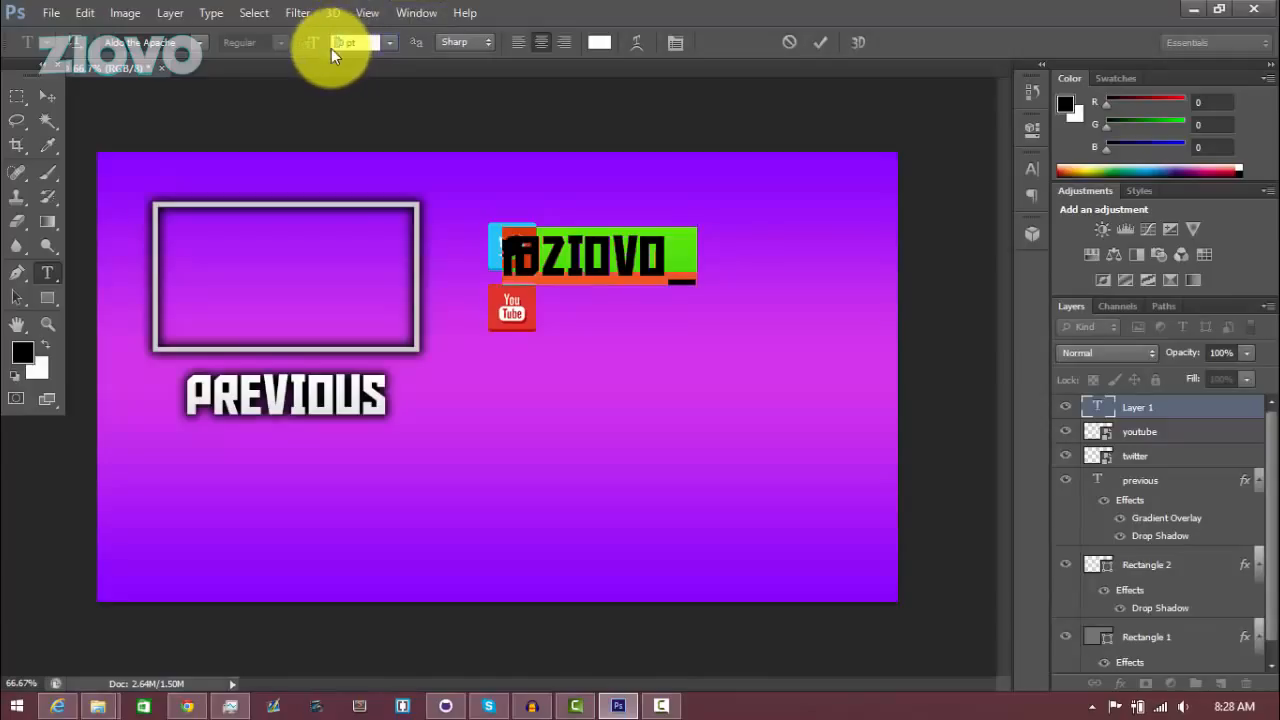
type("80")
key("Return")
left_click(820, 42)
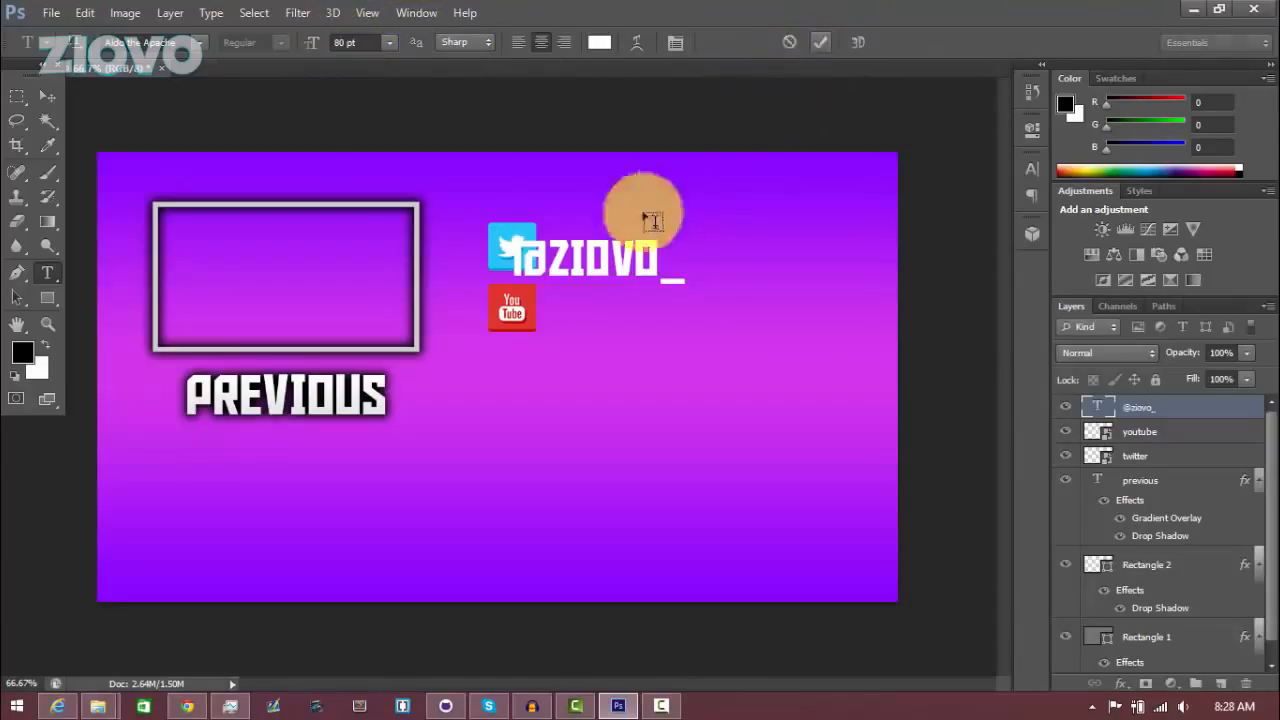
left_click(48, 95)
left_click_drag(545, 233, 627, 243)
Type the text /ziovo beside the YouTube icon and move it into place
left_click(48, 271)
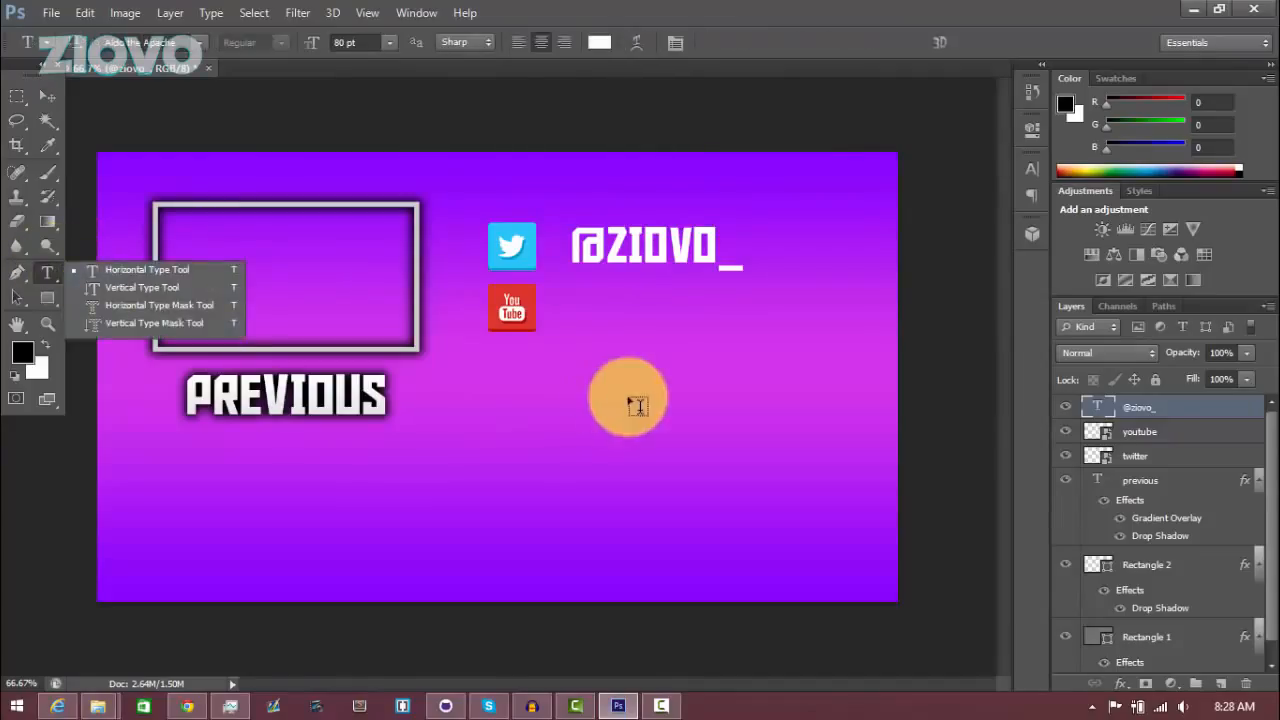
left_click(603, 356)
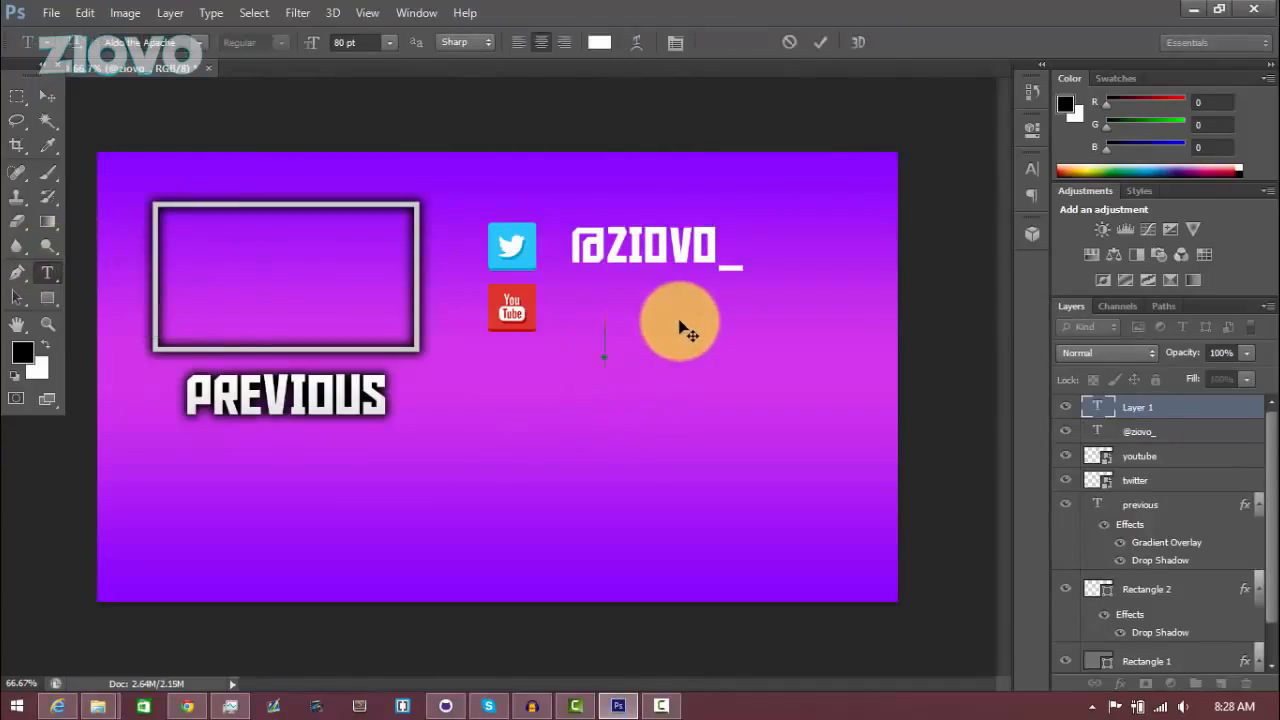
type("/ziov")
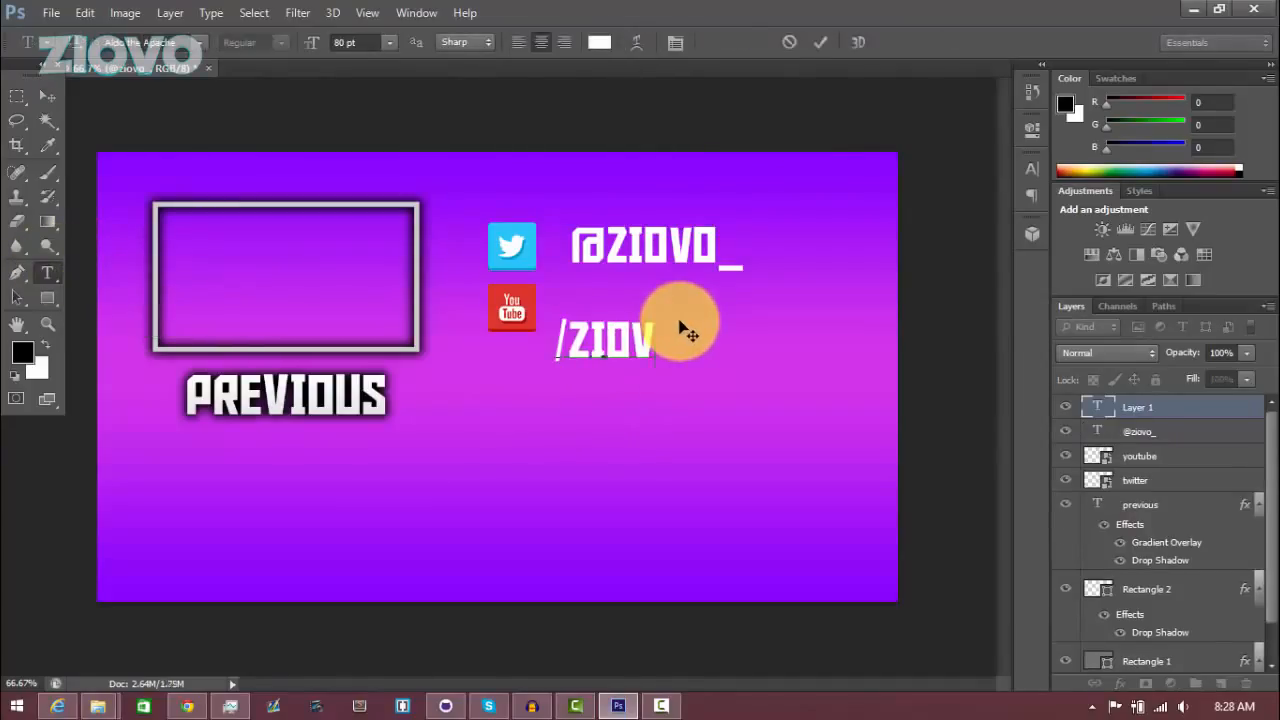
type("o")
left_click(820, 42)
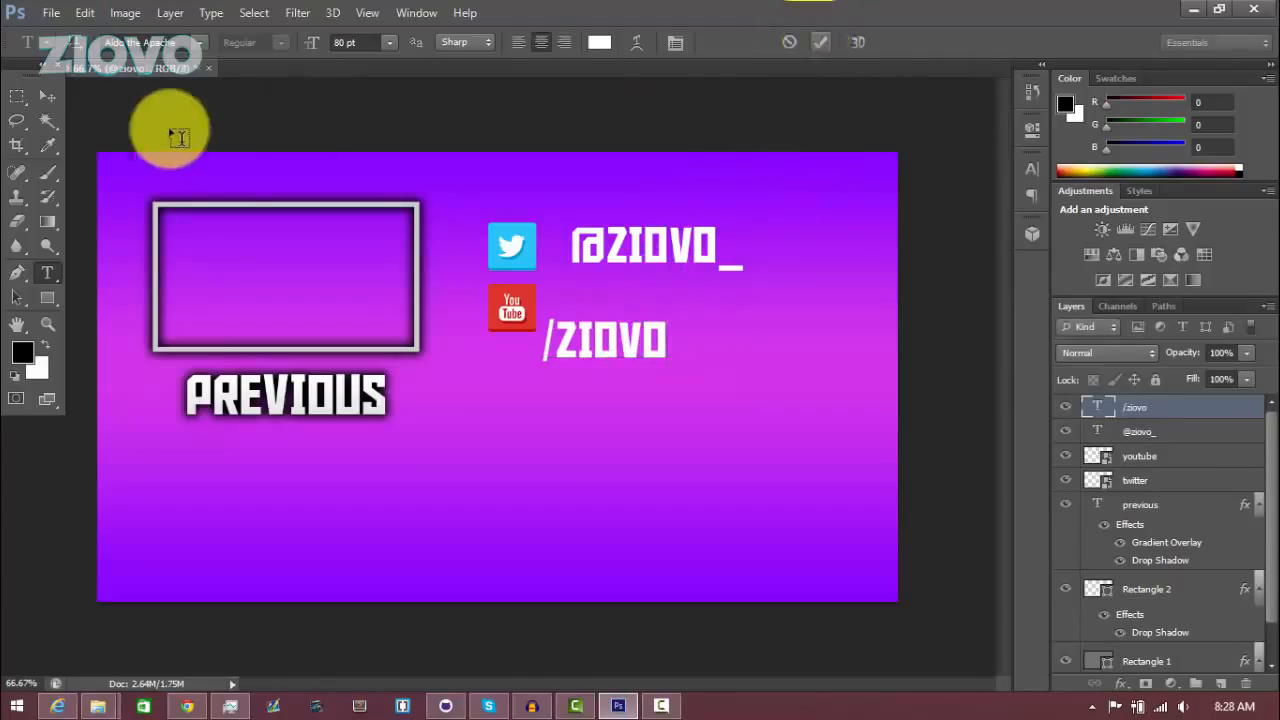
left_click(47, 96)
left_click_drag(588, 339, 615, 305)
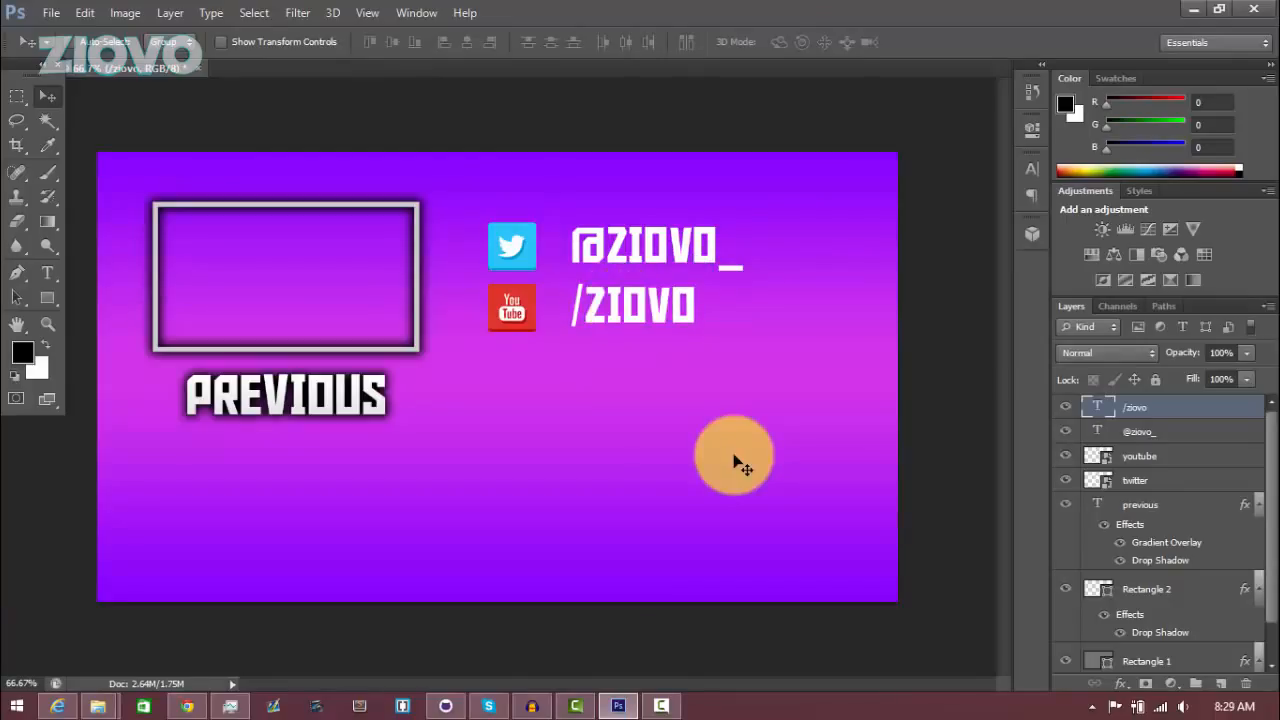
left_click(1101, 438, "ctrl")
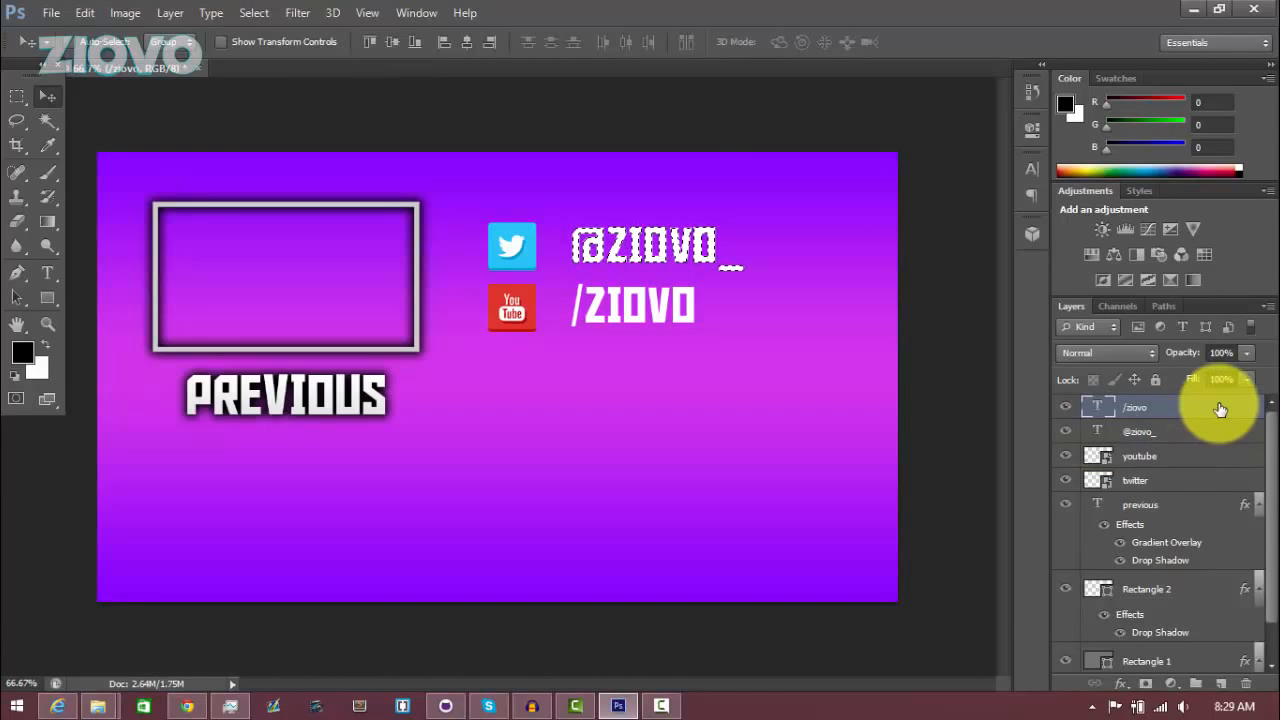
left_click(172, 12)
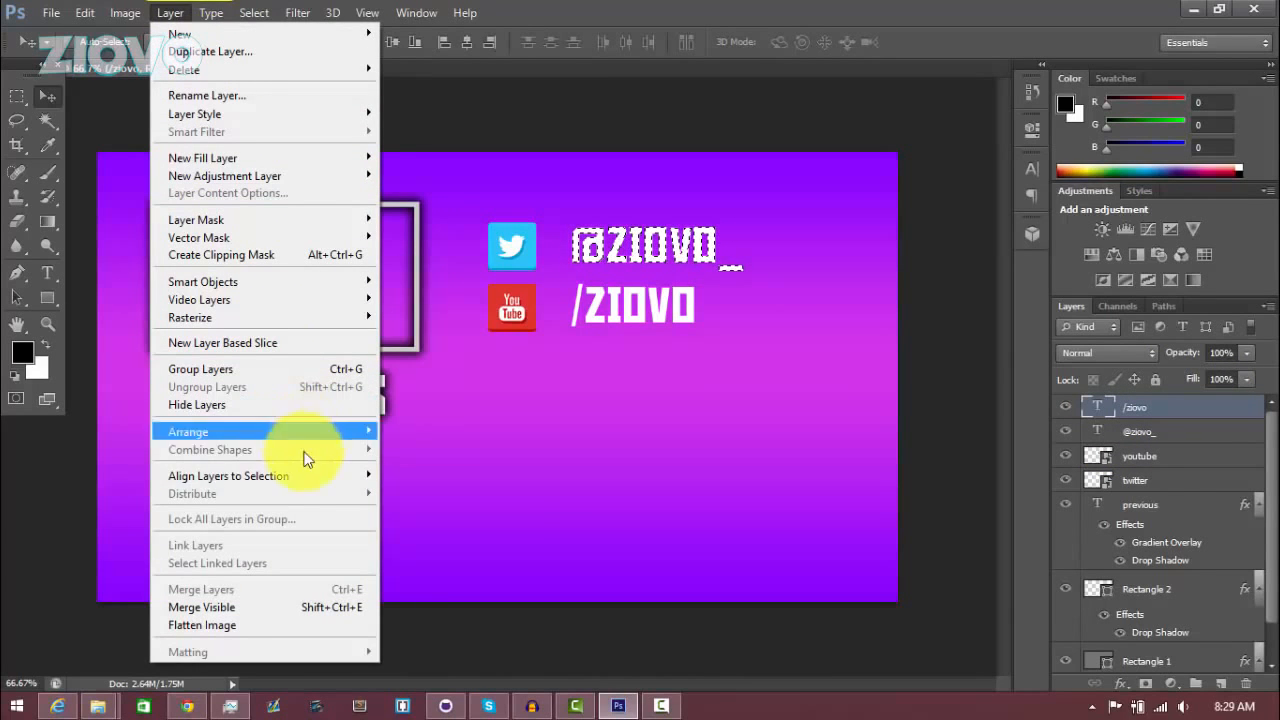
mouse_move(309, 476)
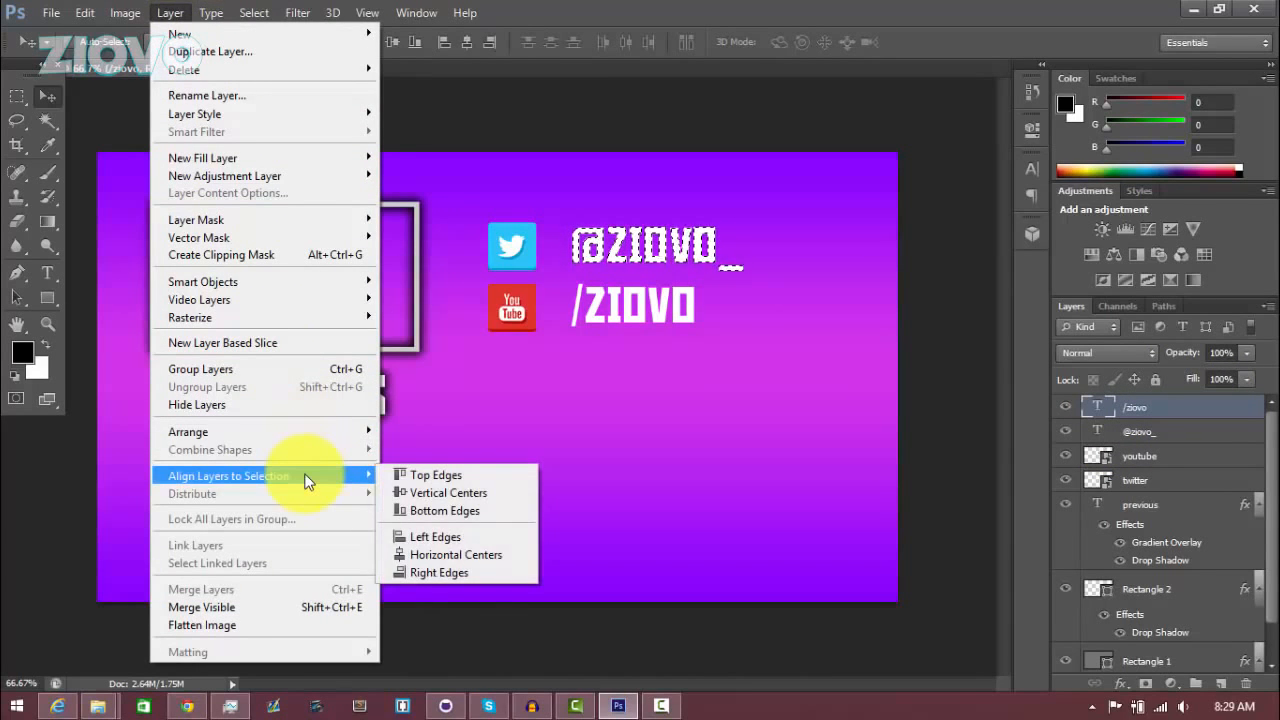
left_click(433, 537)
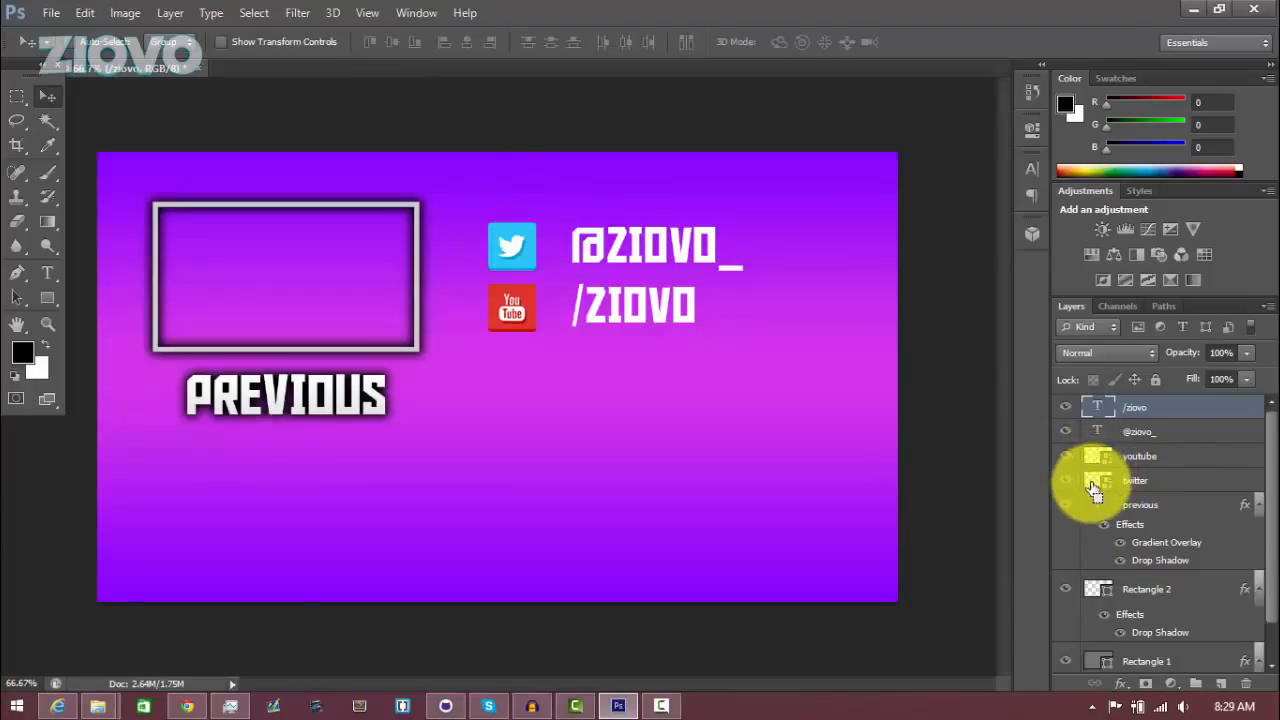
left_click(1160, 440)
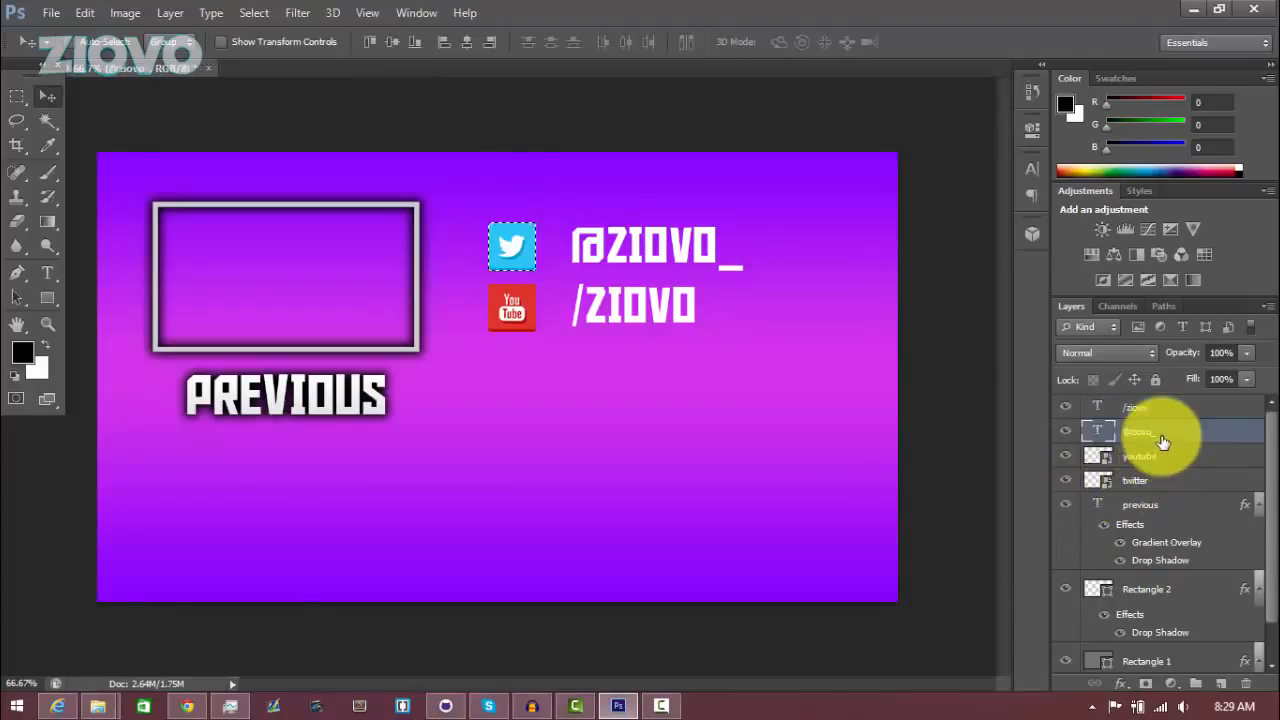
left_click(170, 12)
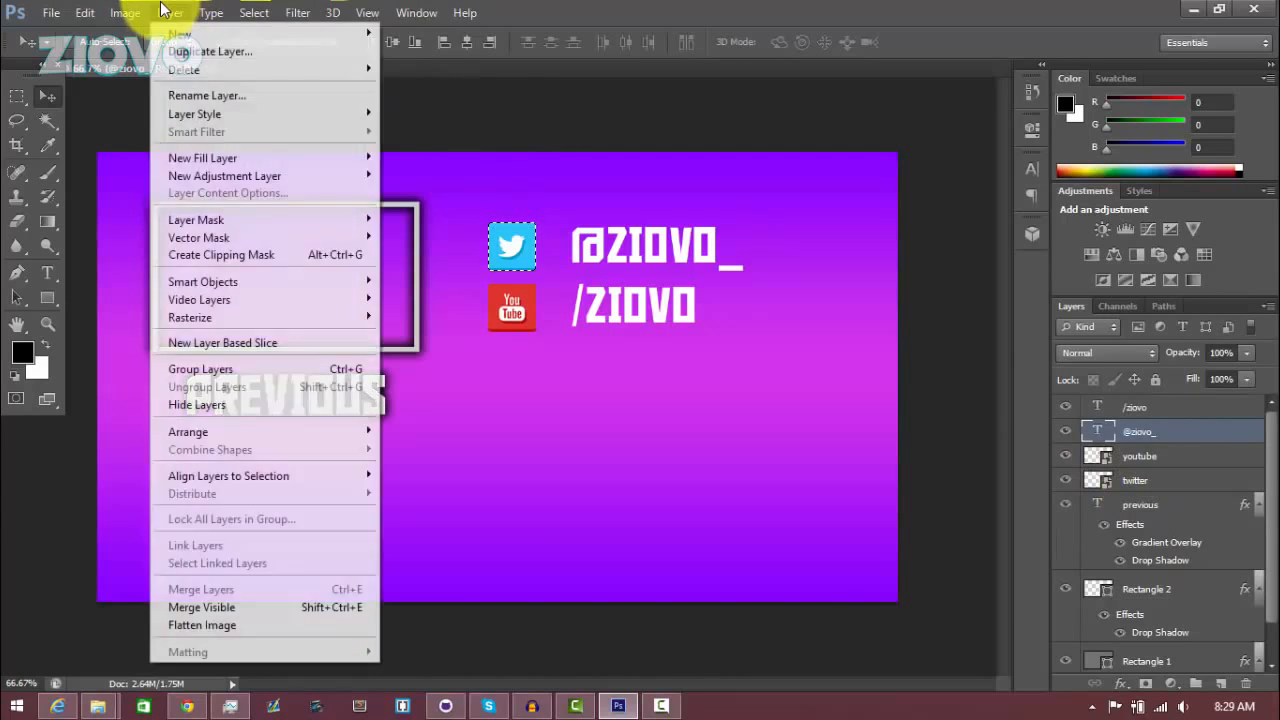
mouse_move(311, 470)
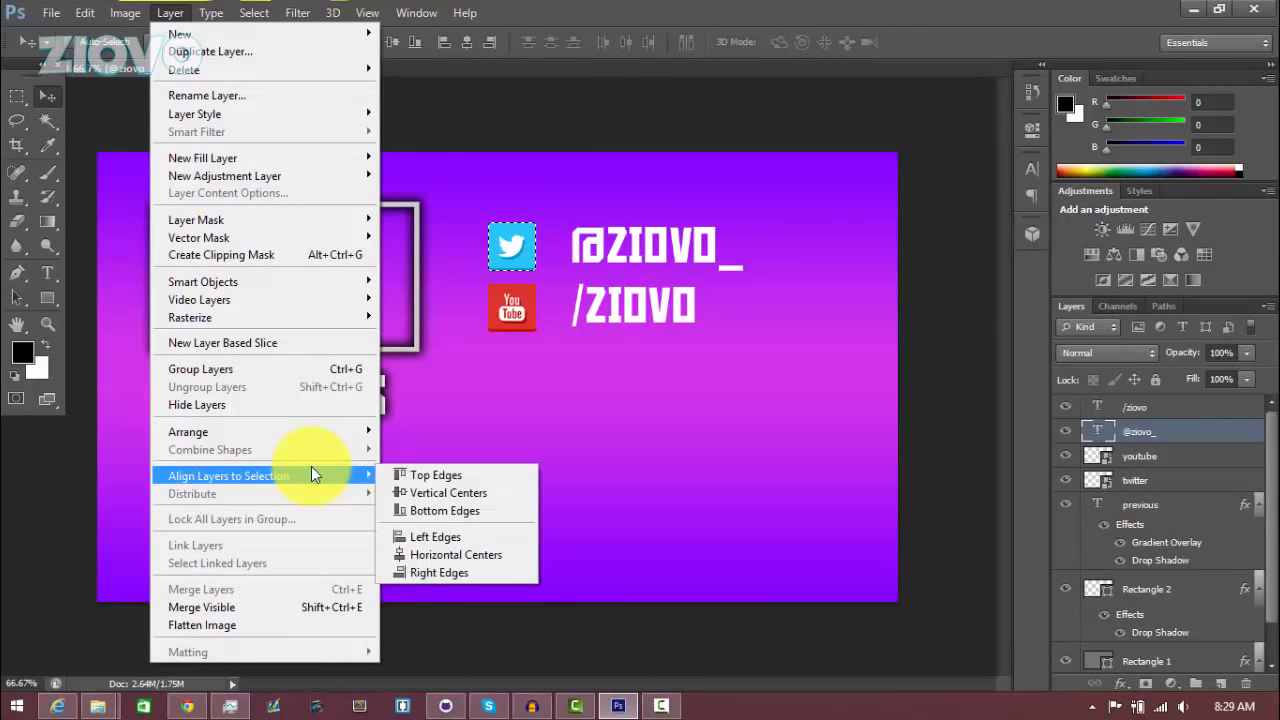
left_click(398, 490)
key("ctrl+d")
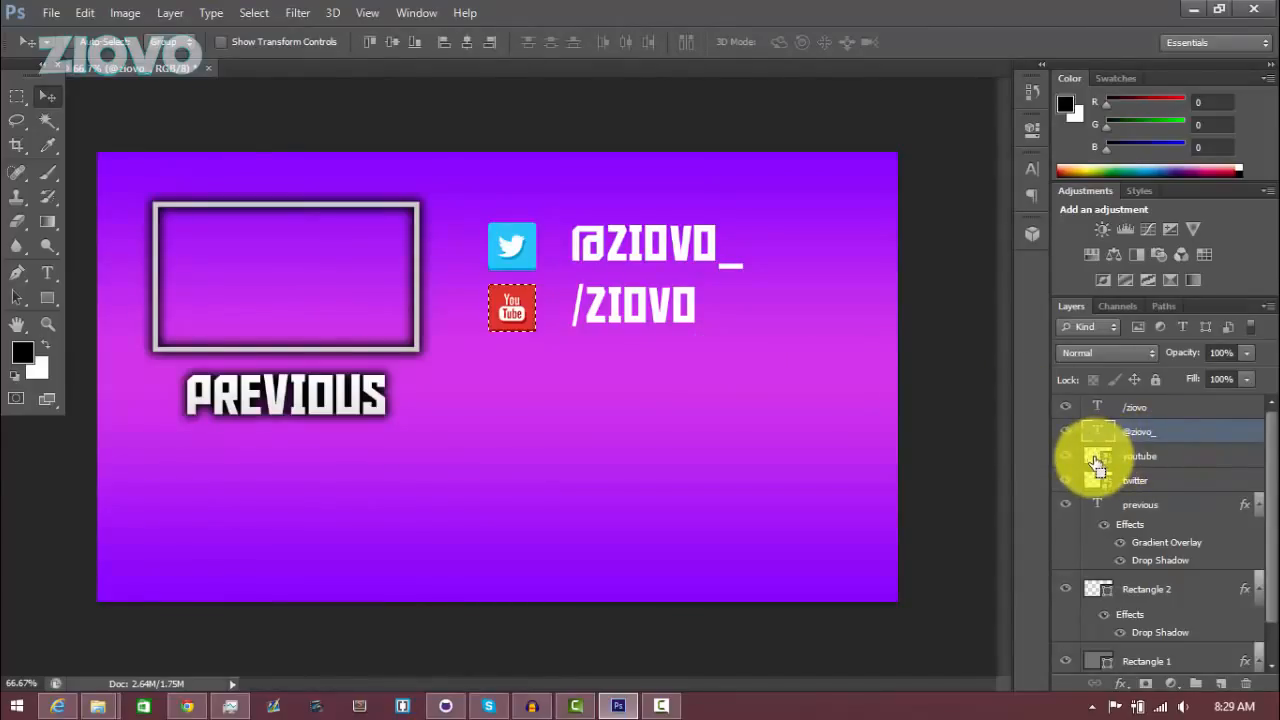
Vertically center the /ziovo text on the YouTube icon and deselect
left_click(1150, 412)
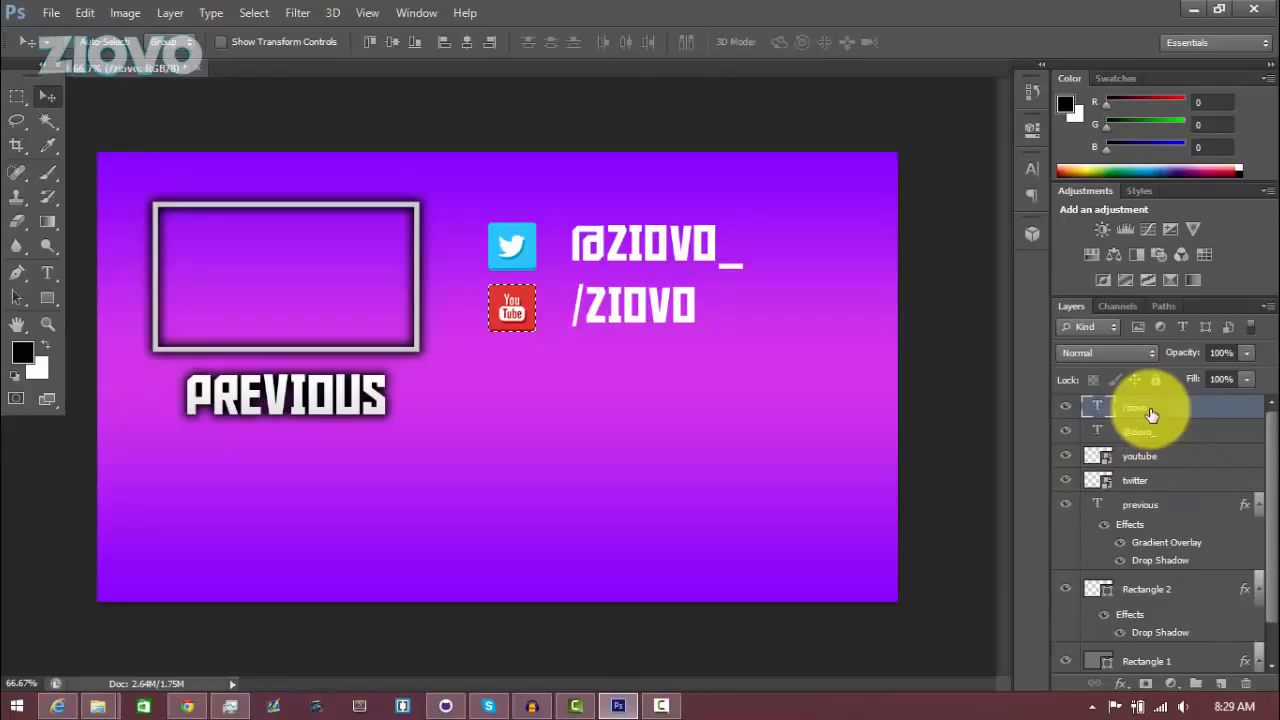
left_click(170, 12)
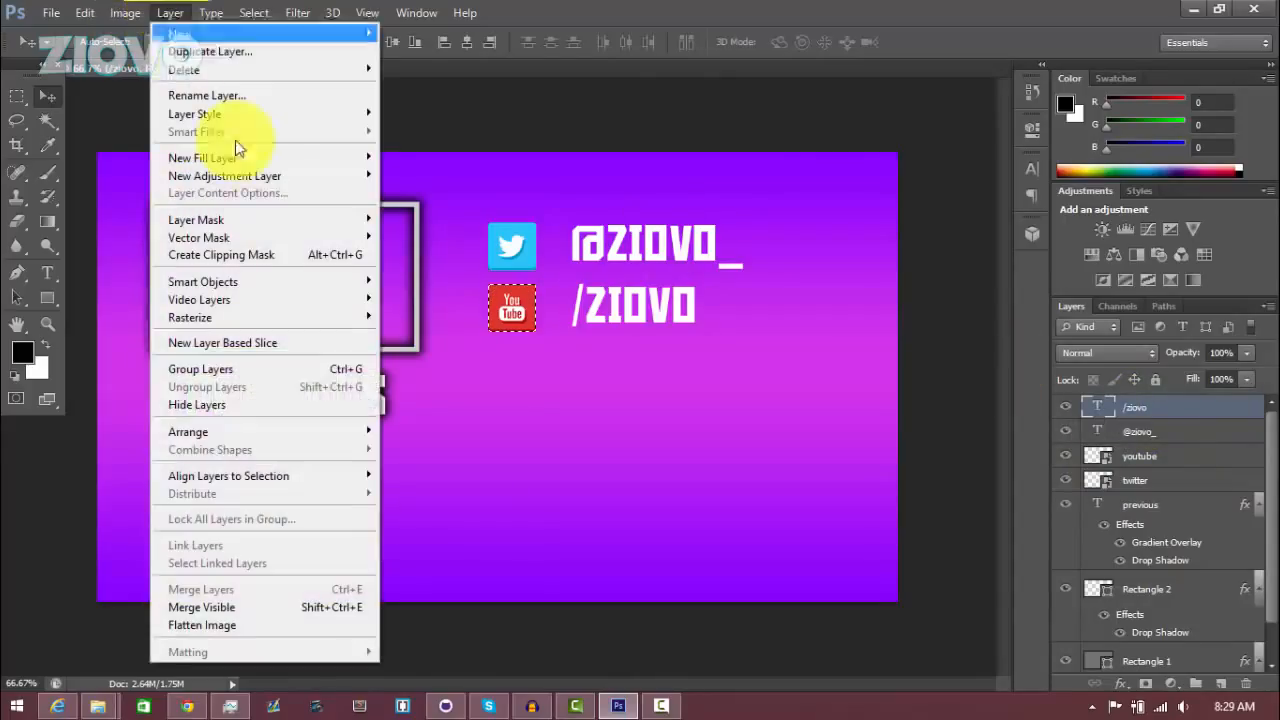
mouse_move(337, 475)
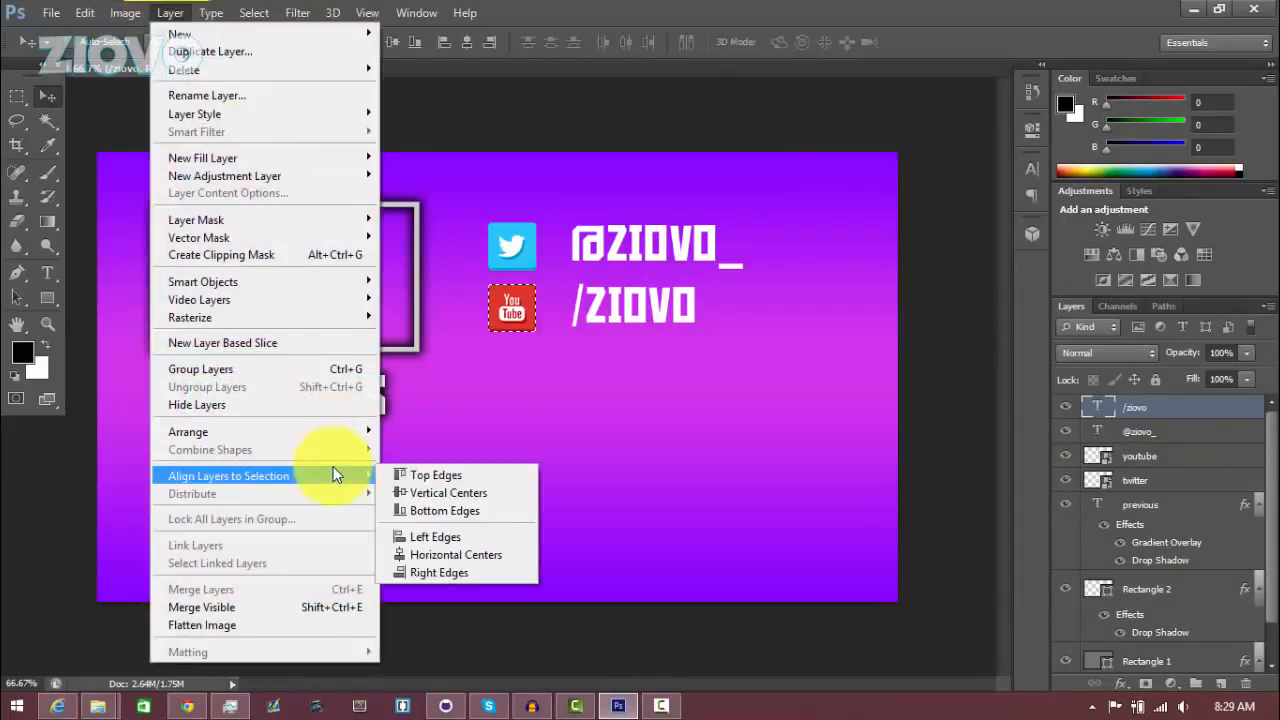
left_click(401, 486)
key("ctrl+d")
left_click(655, 515)
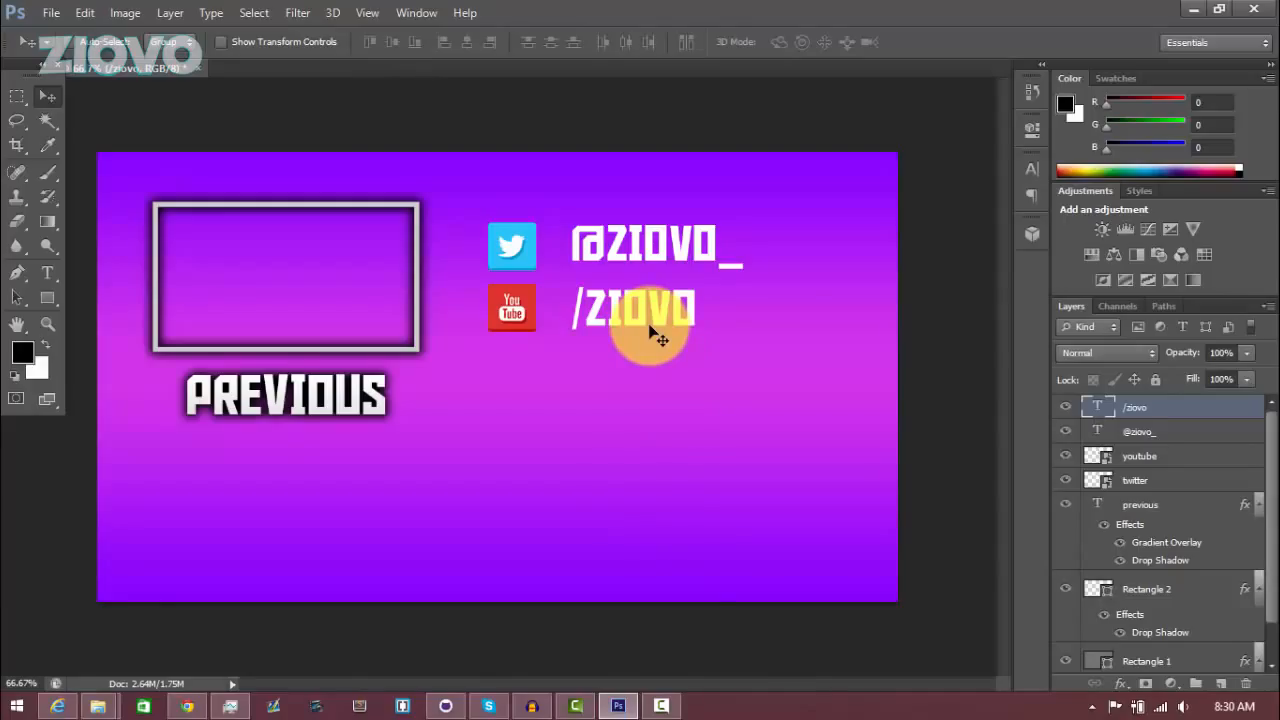
Give the /ziovo text a Gradient Overlay and a Drop Shadow with opacity 100%, distance 0, spread 22 and size 22
right_click(1135, 407)
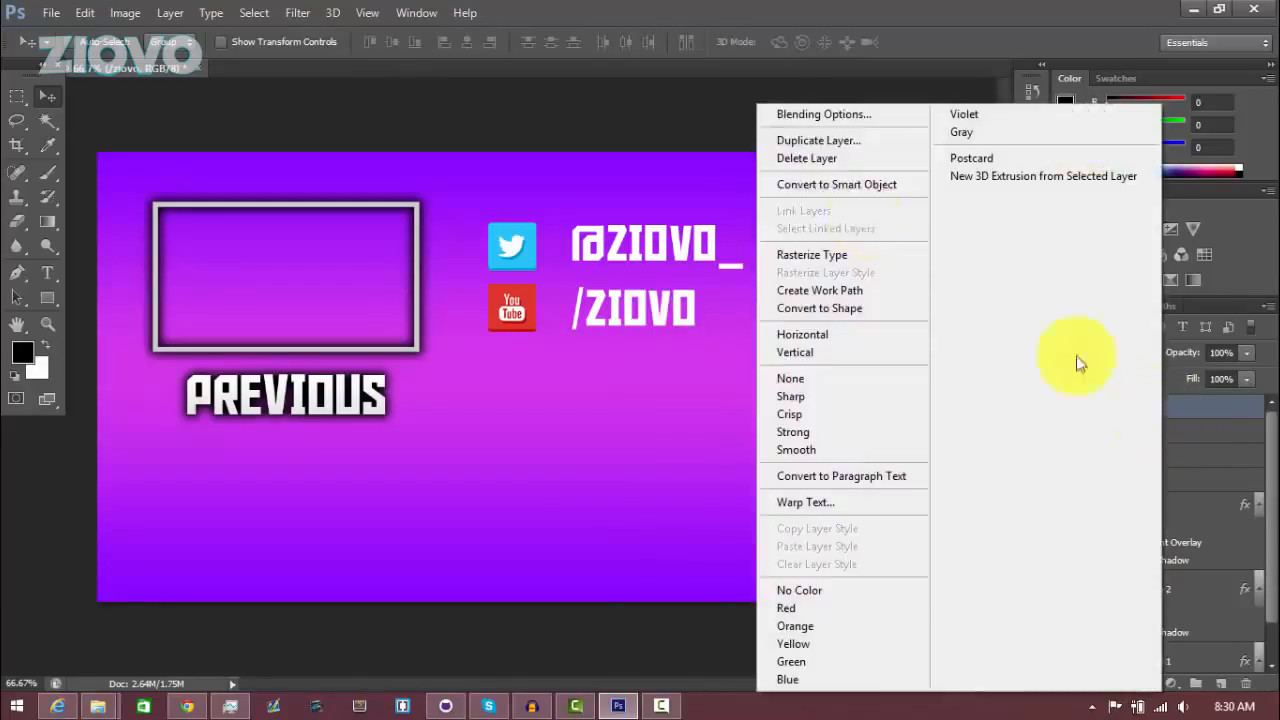
left_click(817, 118)
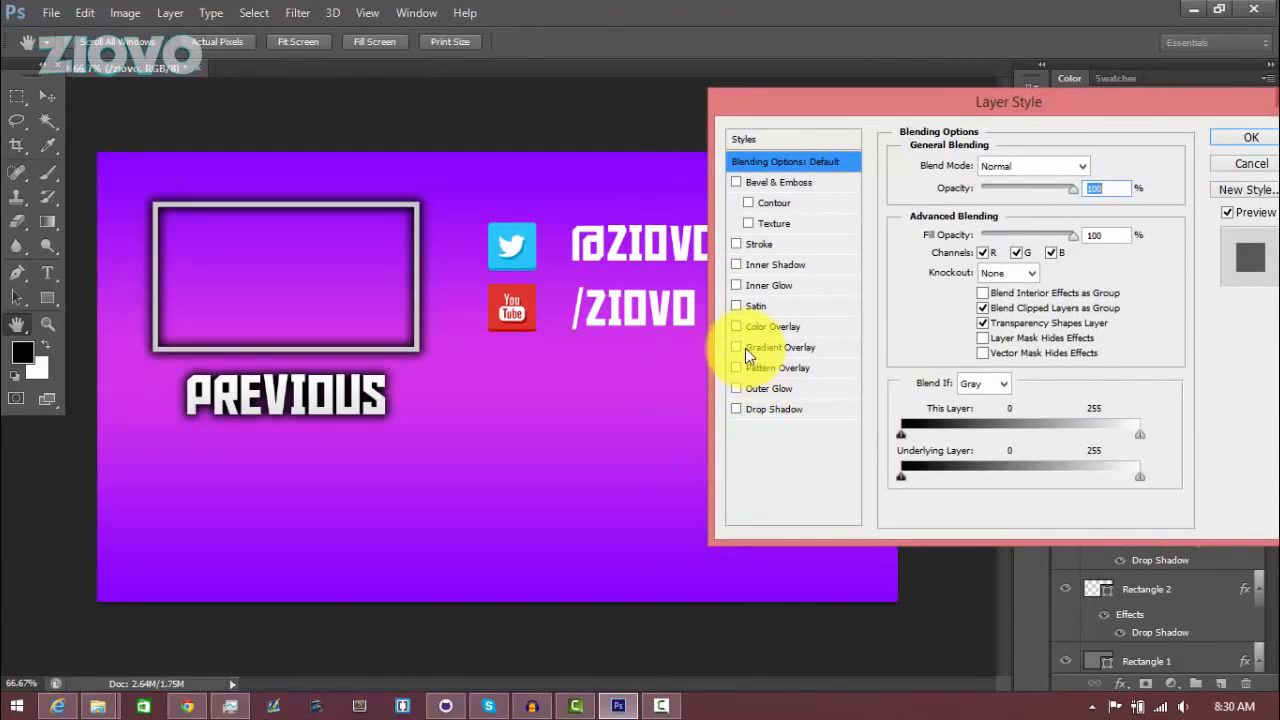
left_click(770, 347)
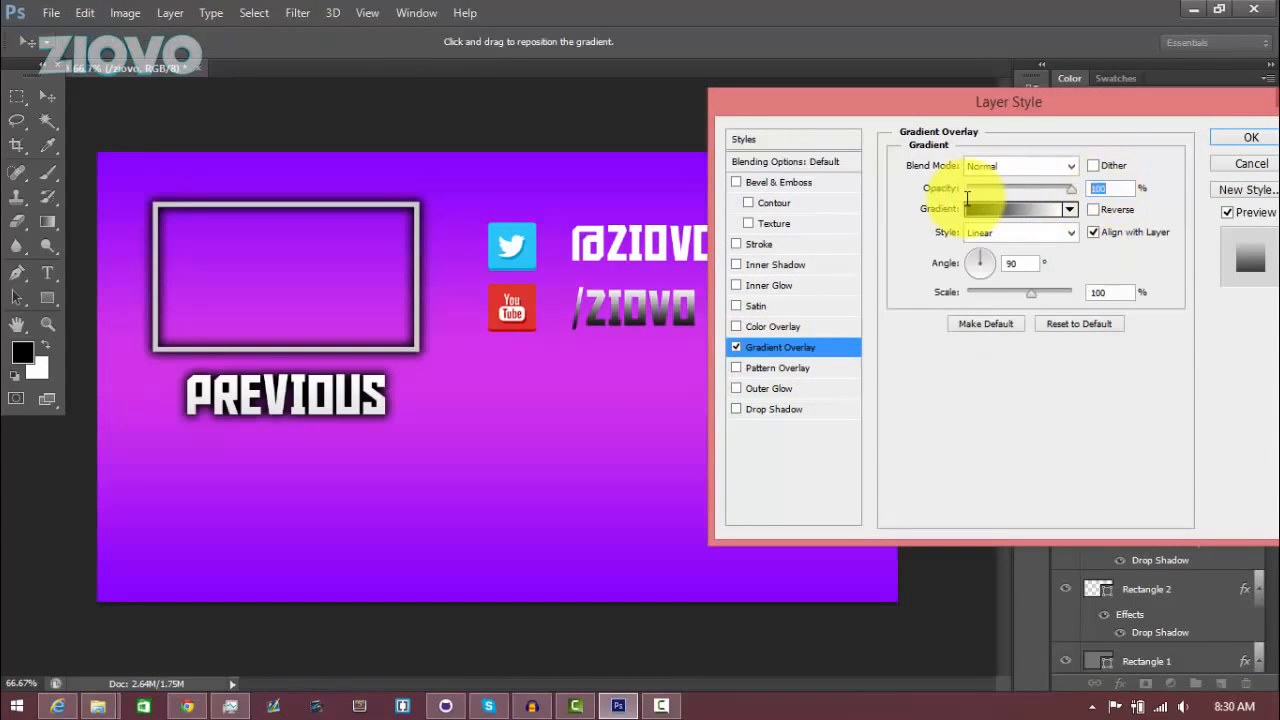
left_click(736, 409)
left_click(770, 409)
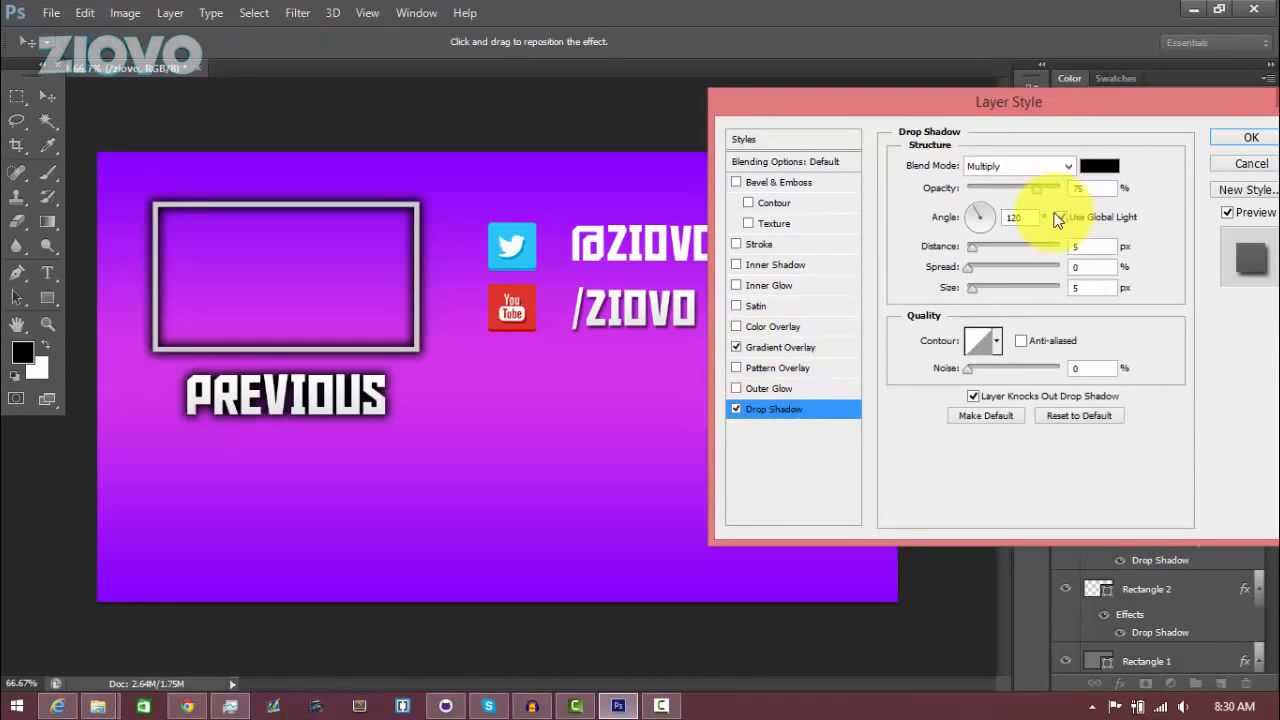
left_click_drag(1038, 189, 1072, 193)
left_click_drag(1081, 251, 1045, 291)
type("0")
type("22")
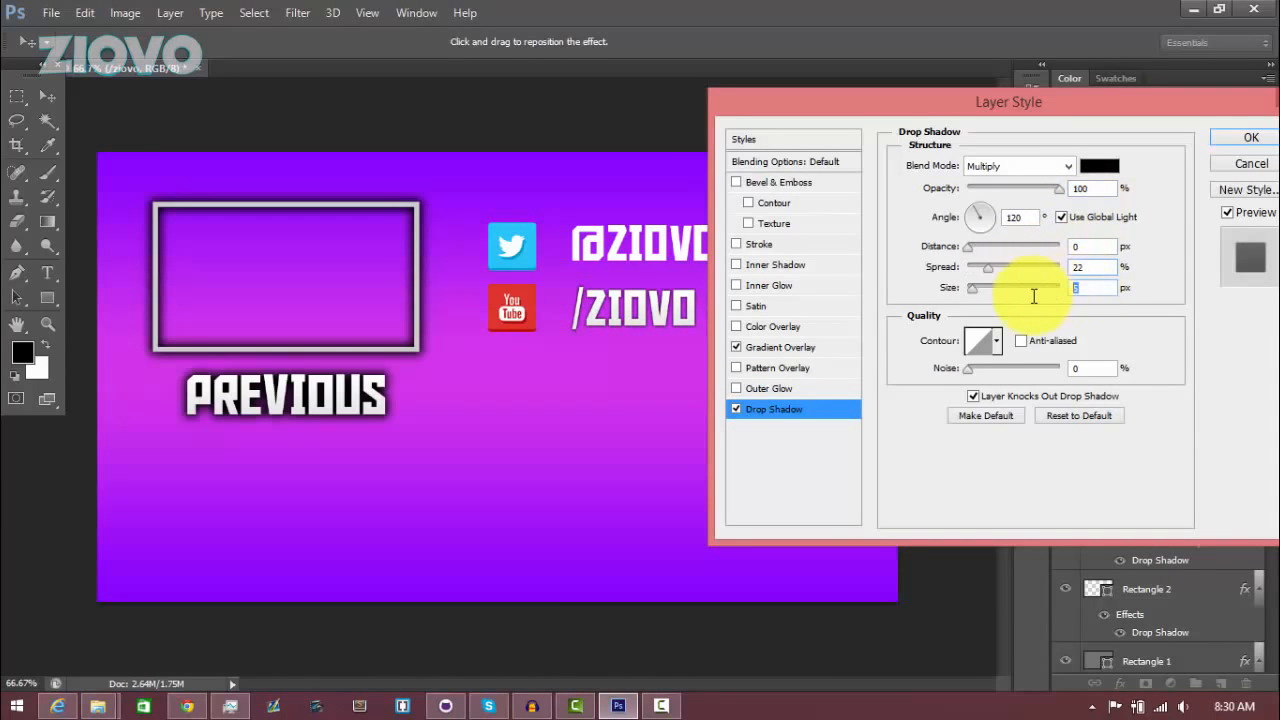
type("22")
left_click(1238, 145)
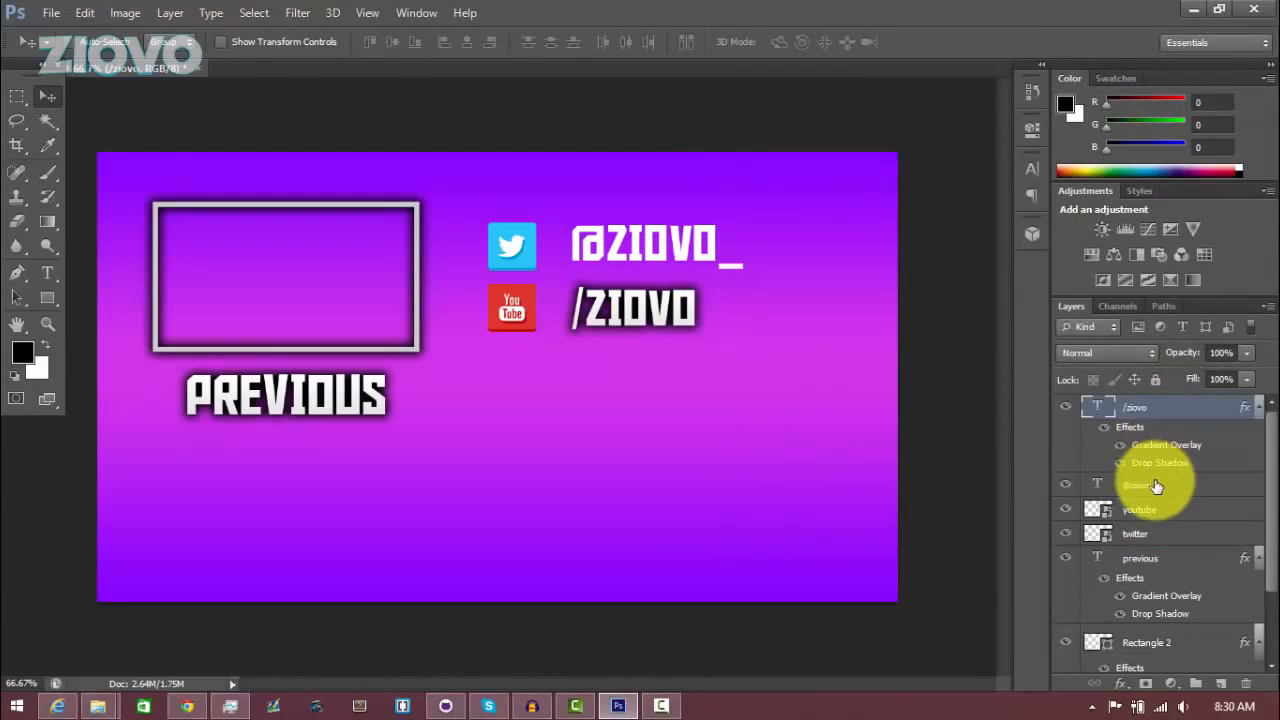
left_click(1157, 485)
right_click(1157, 485)
left_click(852, 116)
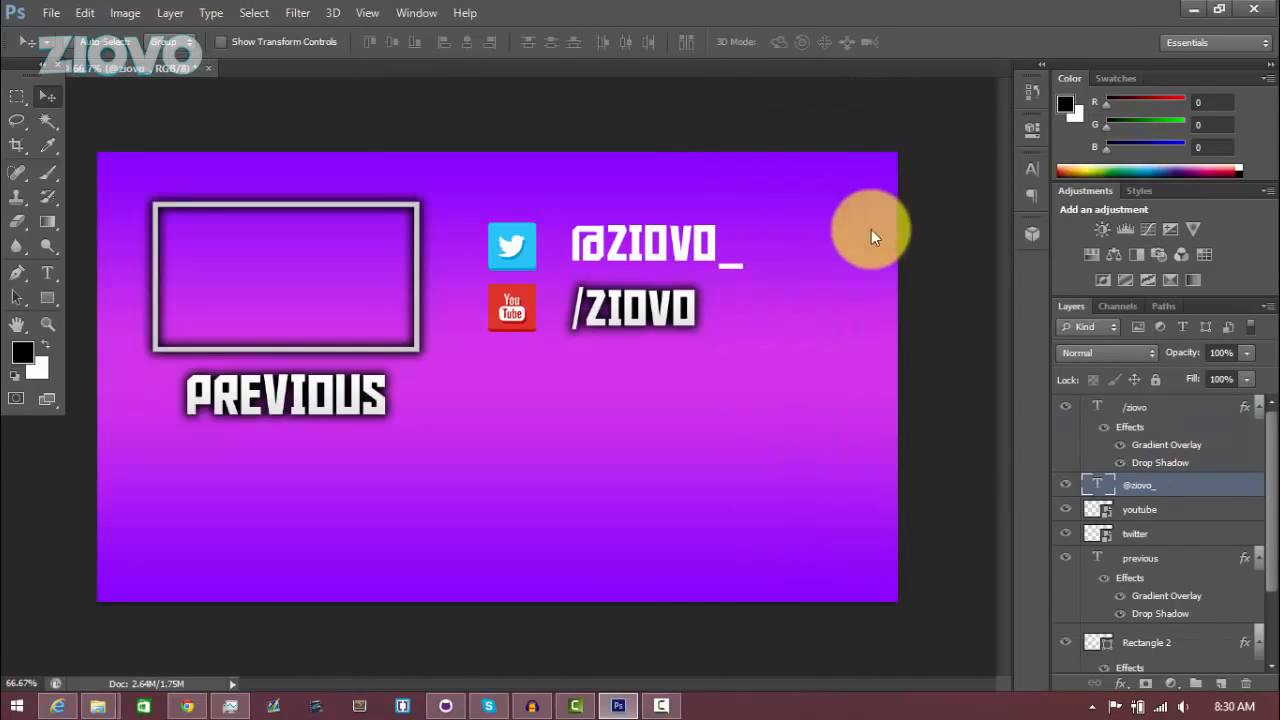
left_click(740, 352)
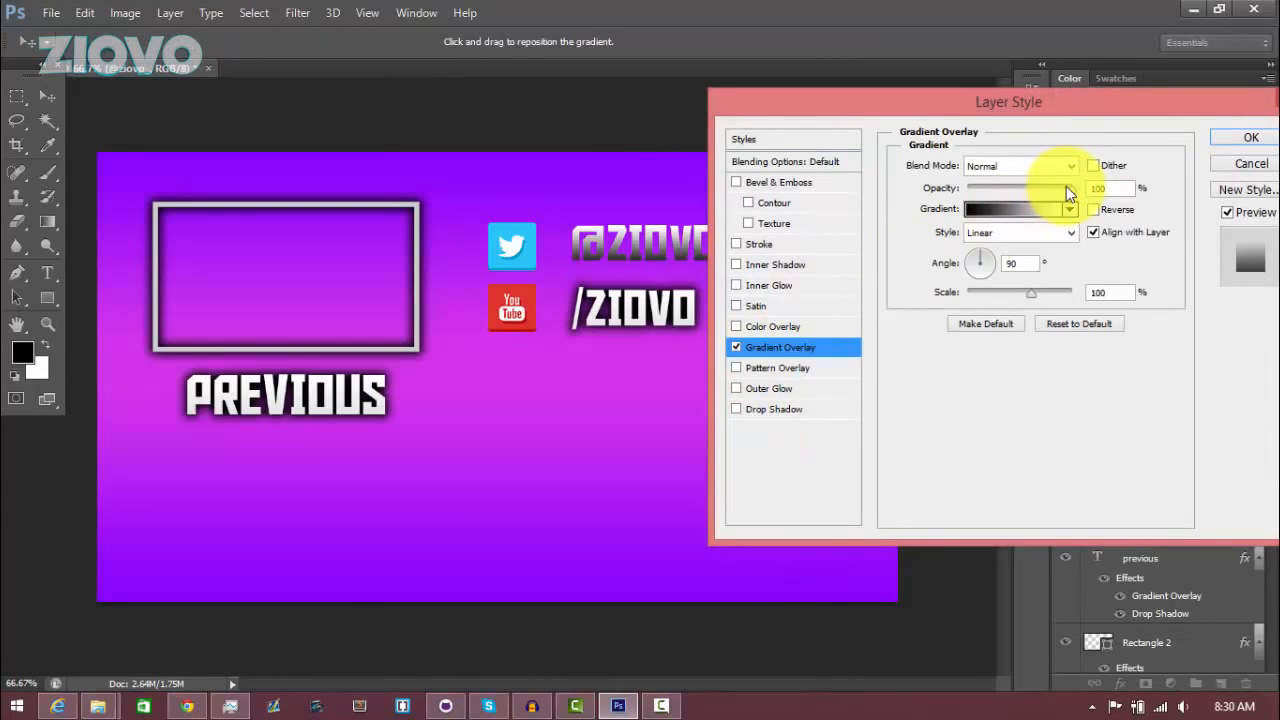
left_click(745, 410)
left_click(1082, 247)
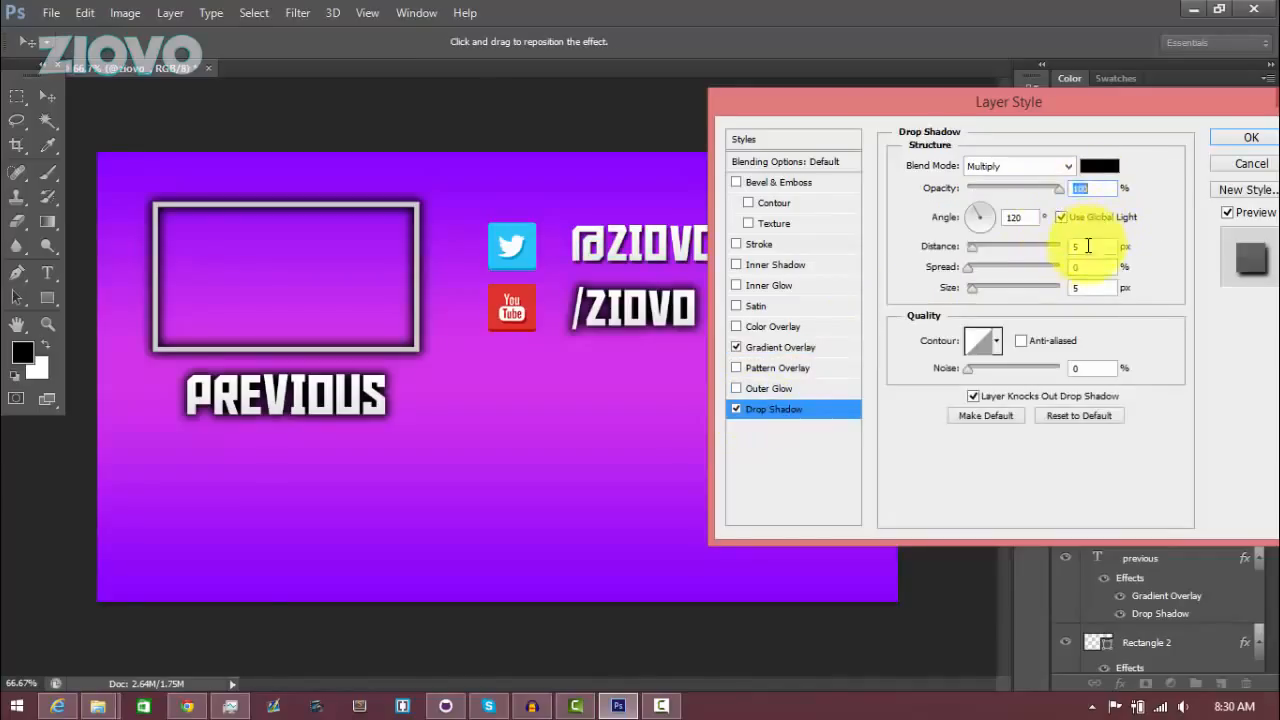
type("2")
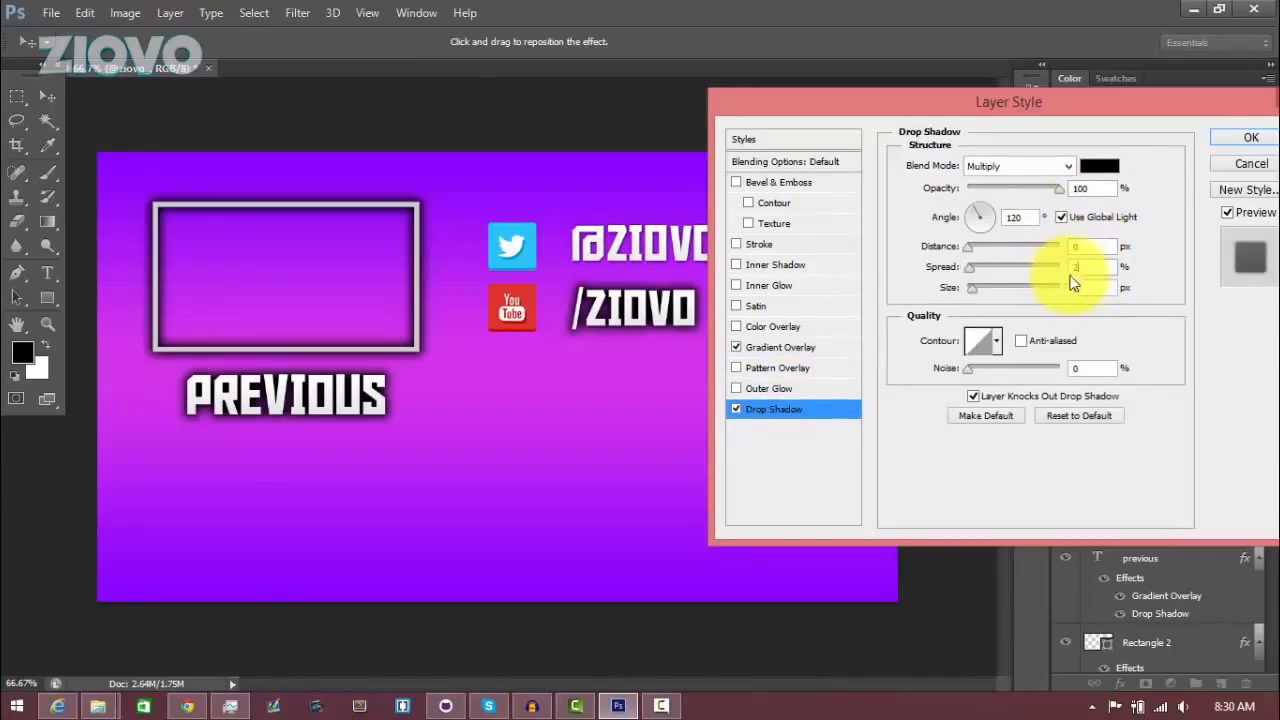
type("2")
left_click_drag(1088, 288, 1070, 287)
type("22")
left_click(1247, 140)
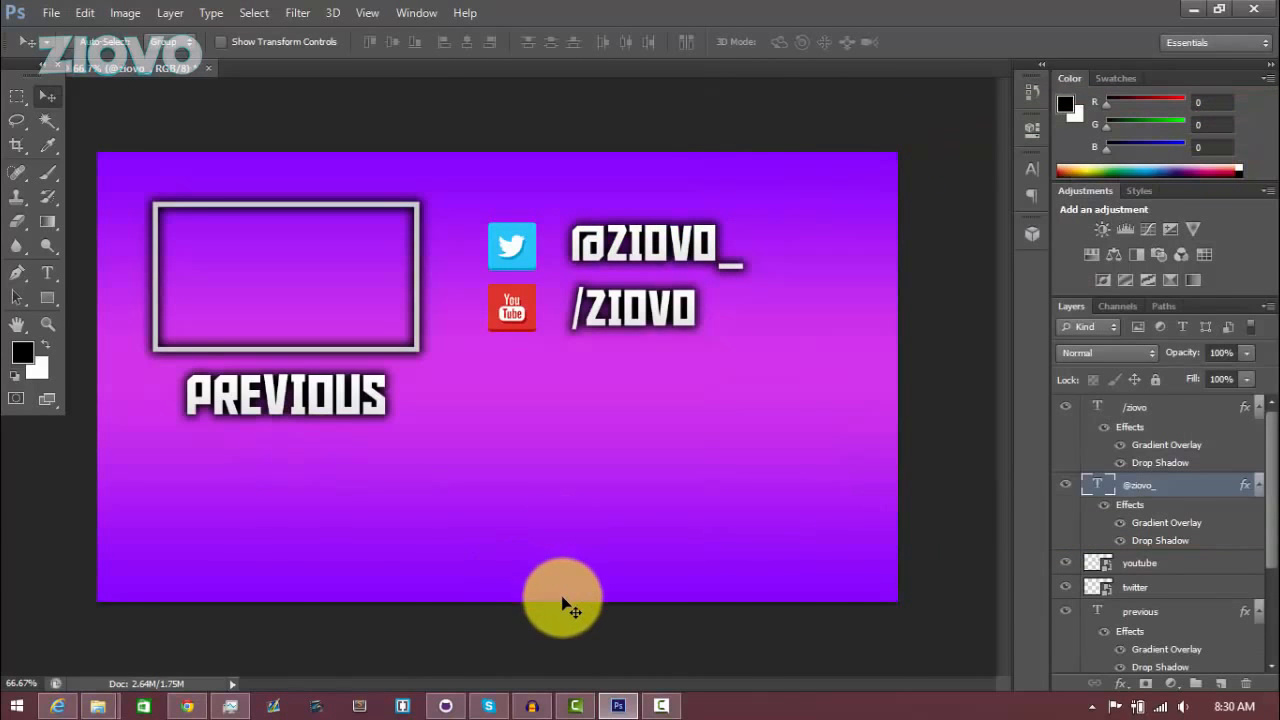
Add a Drop Shadow with opacity 100%, distance 0, spread 22 and size 22 to the YouTube icon
left_click(1197, 564)
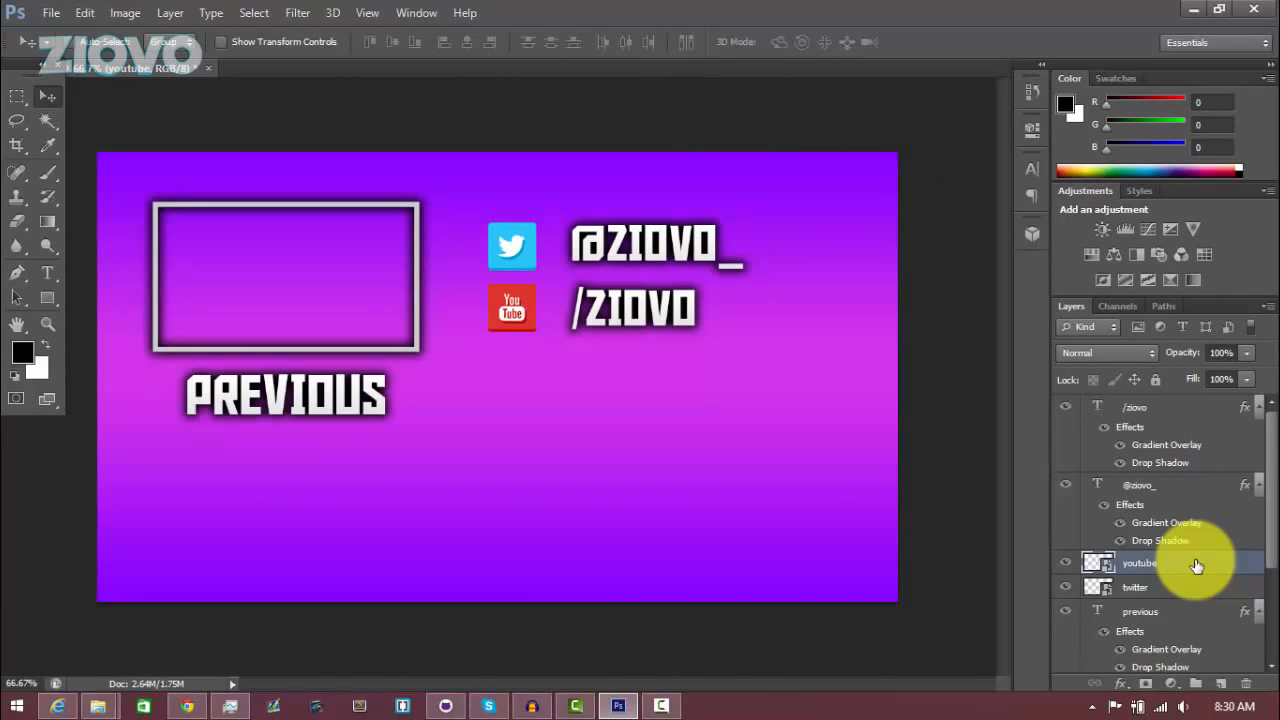
right_click(1197, 566)
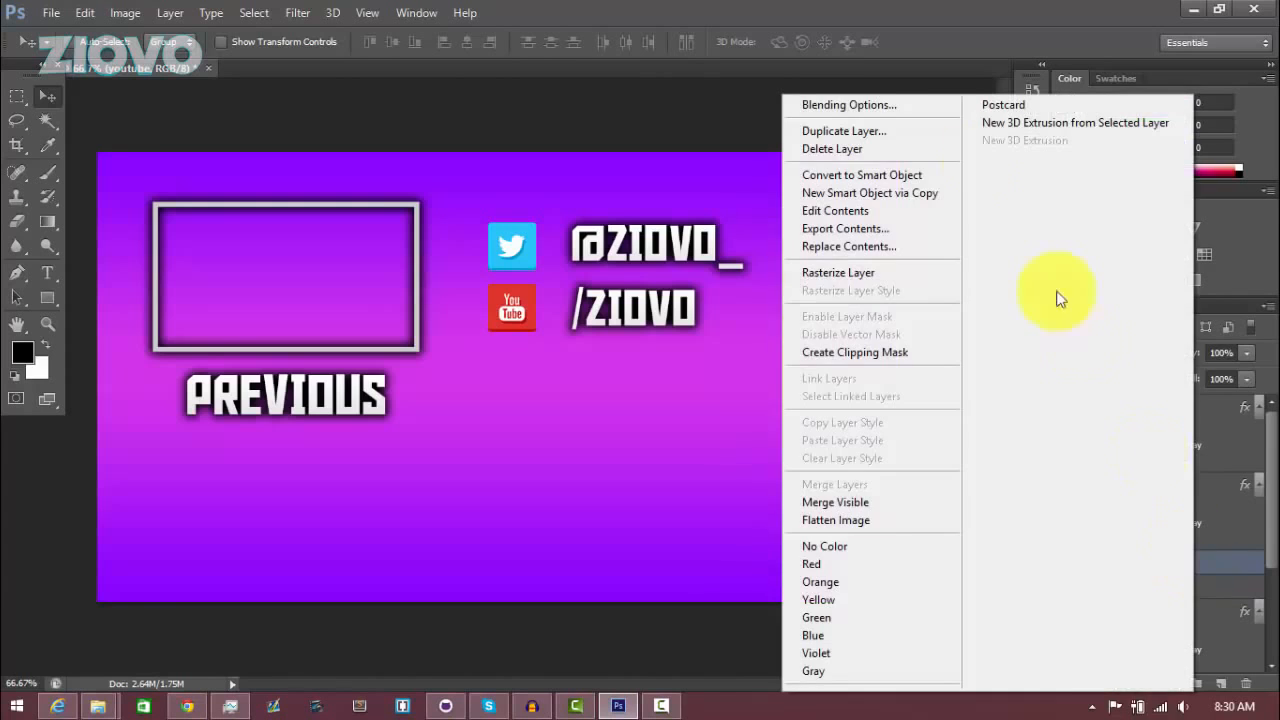
left_click(937, 108)
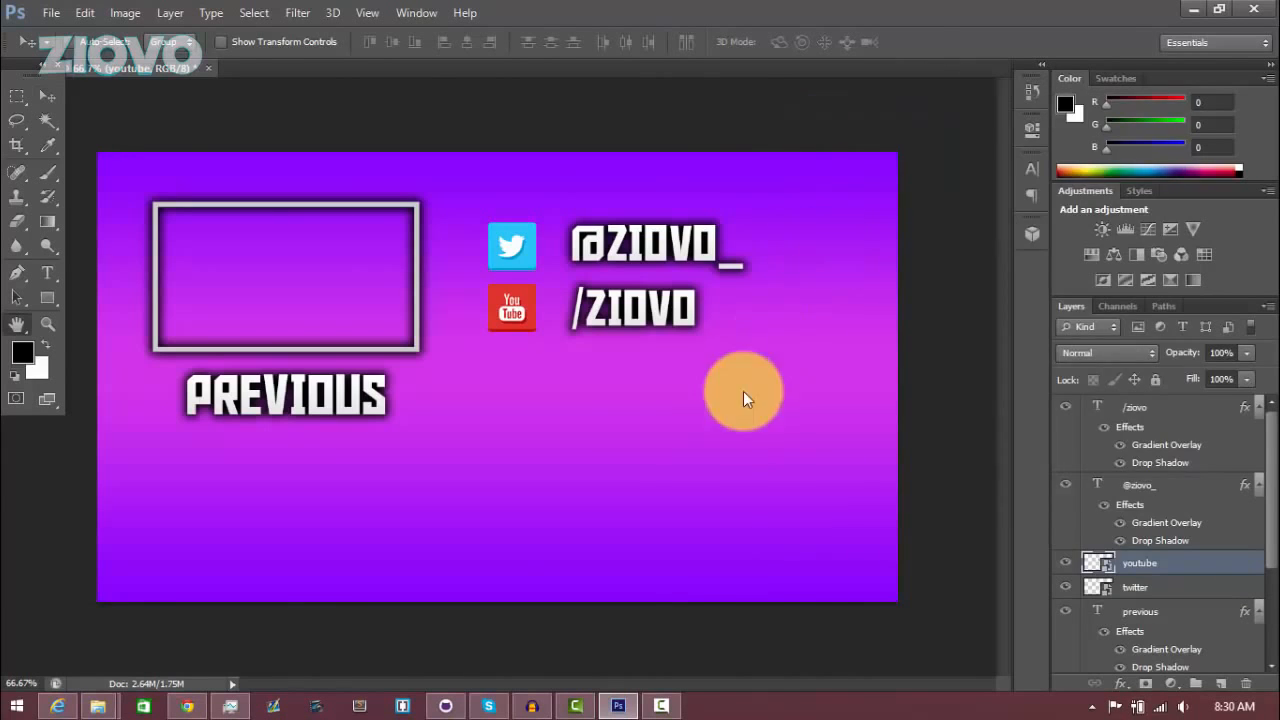
left_click(800, 409)
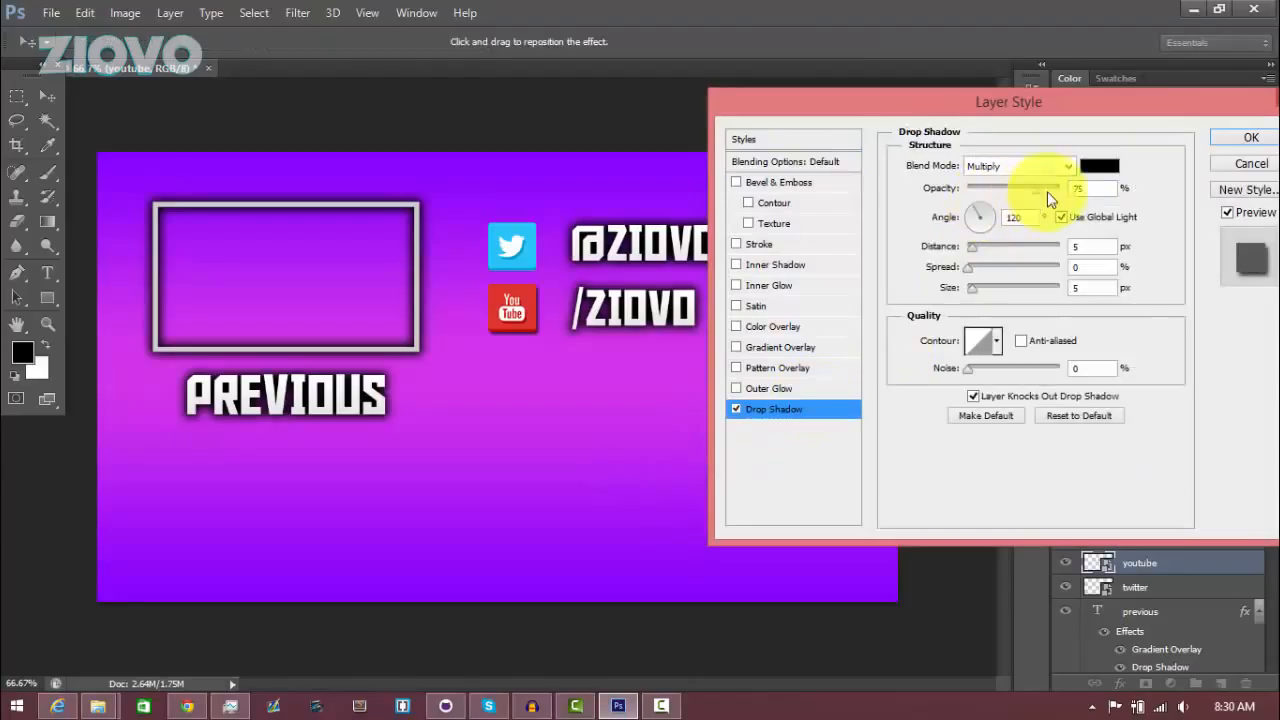
left_click_drag(1083, 250, 1047, 274)
type("0")
type("22")
left_click(1063, 290)
type("22")
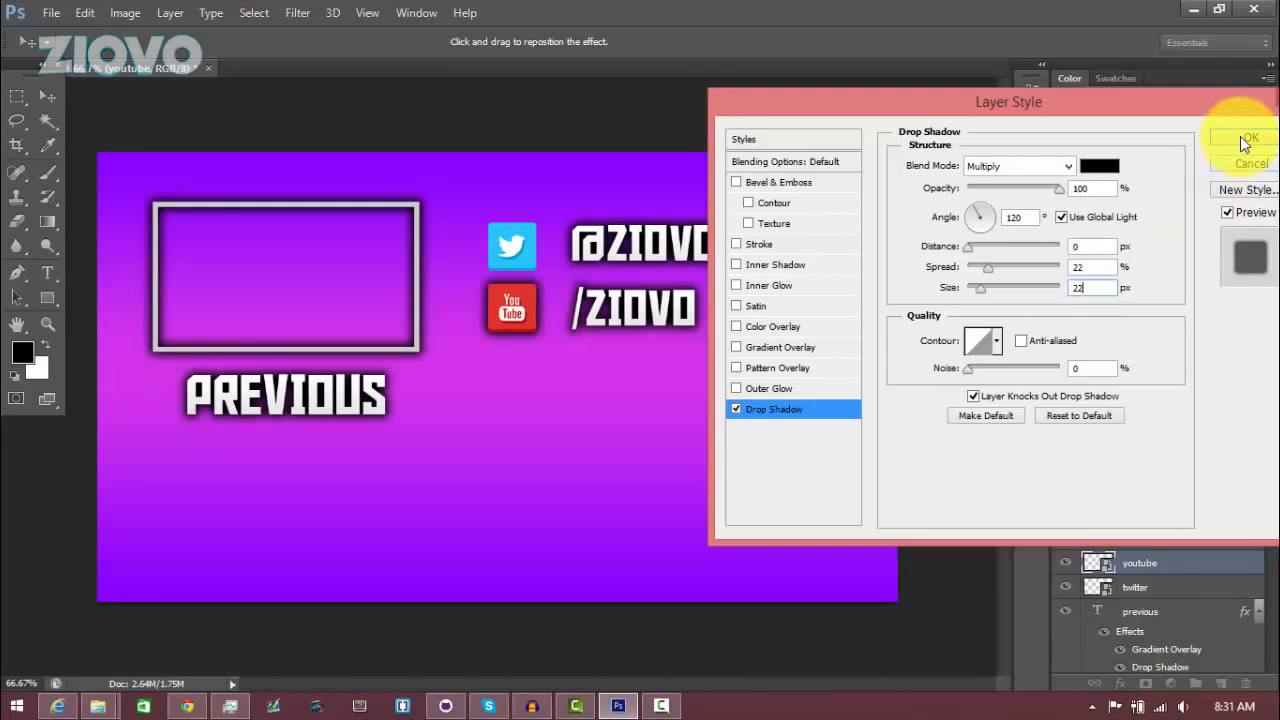
left_click(1240, 138)
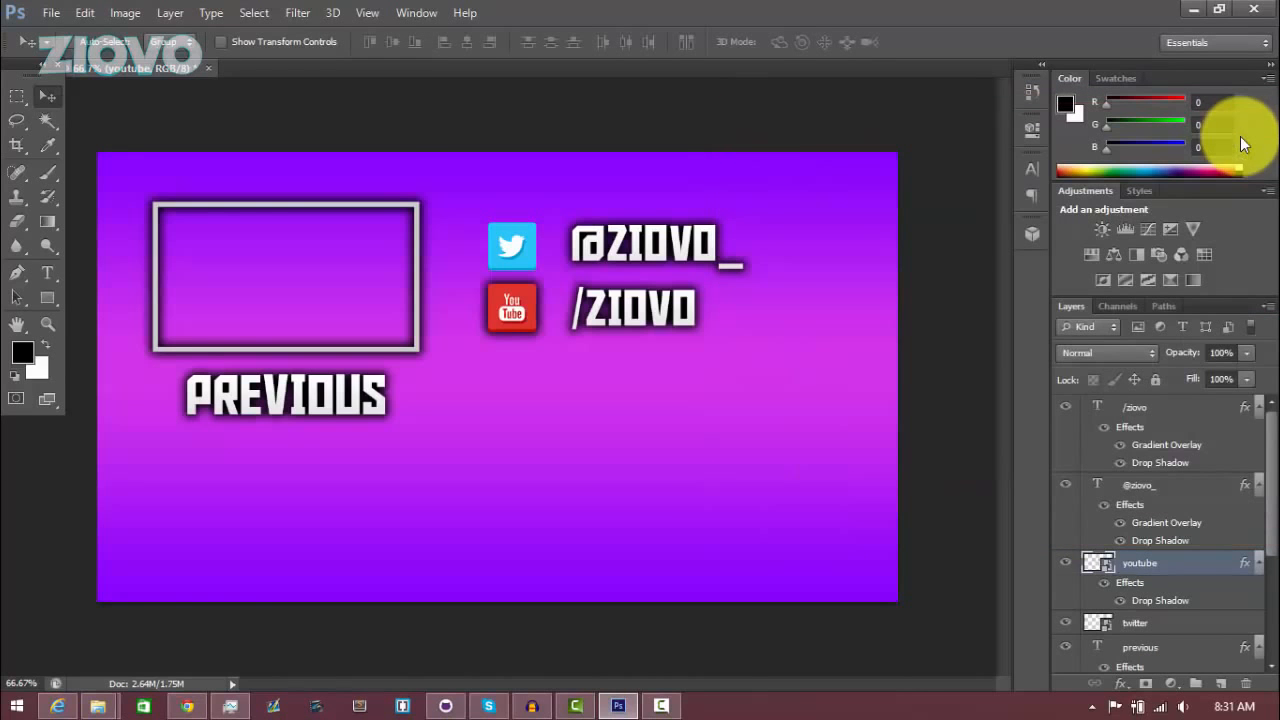
Add a Drop Shadow with distance 0, spread 22 and size 22 to the Twitter icon
right_click(1186, 622)
left_click(948, 37)
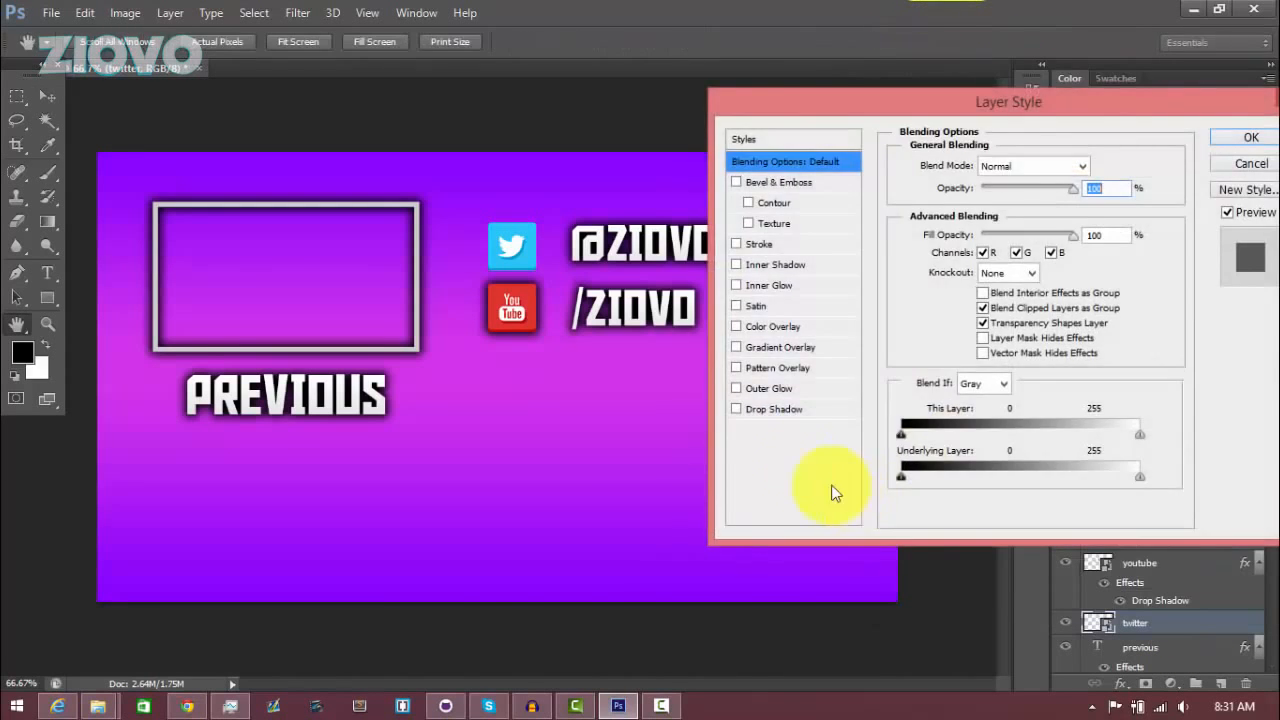
left_click(737, 409)
left_click(800, 408)
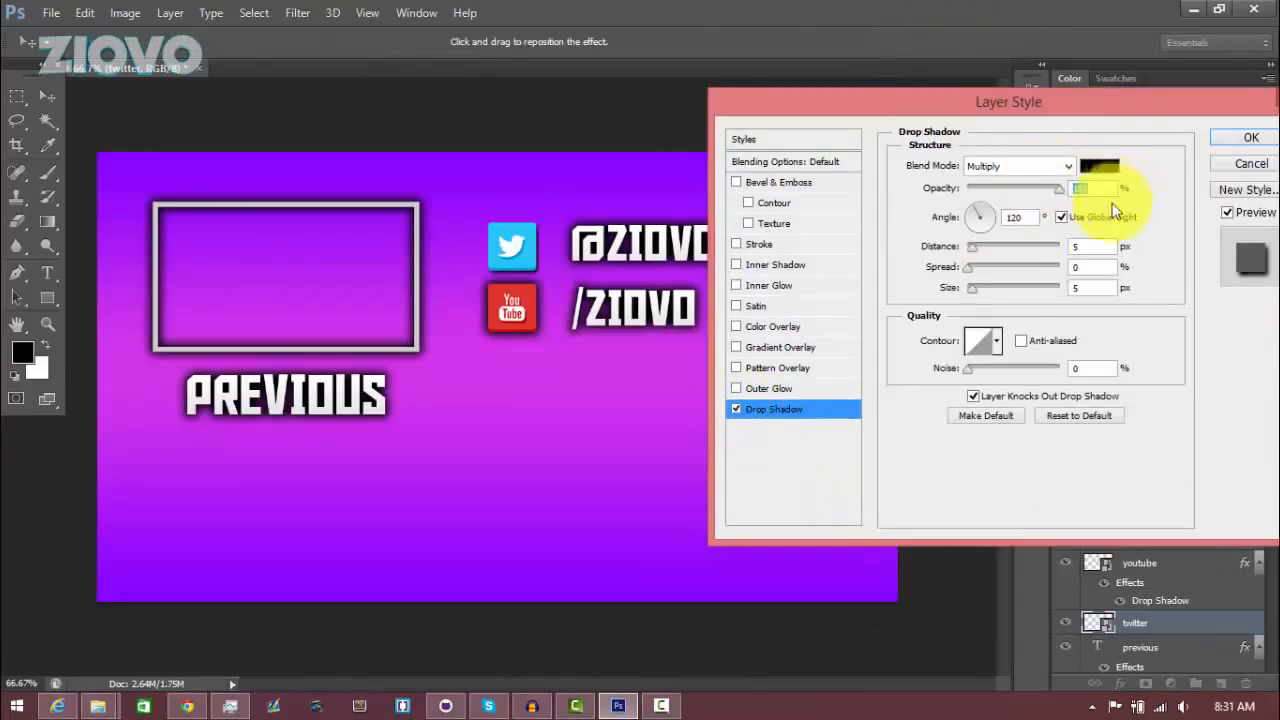
type("0")
left_click_drag(1087, 267, 1062, 268)
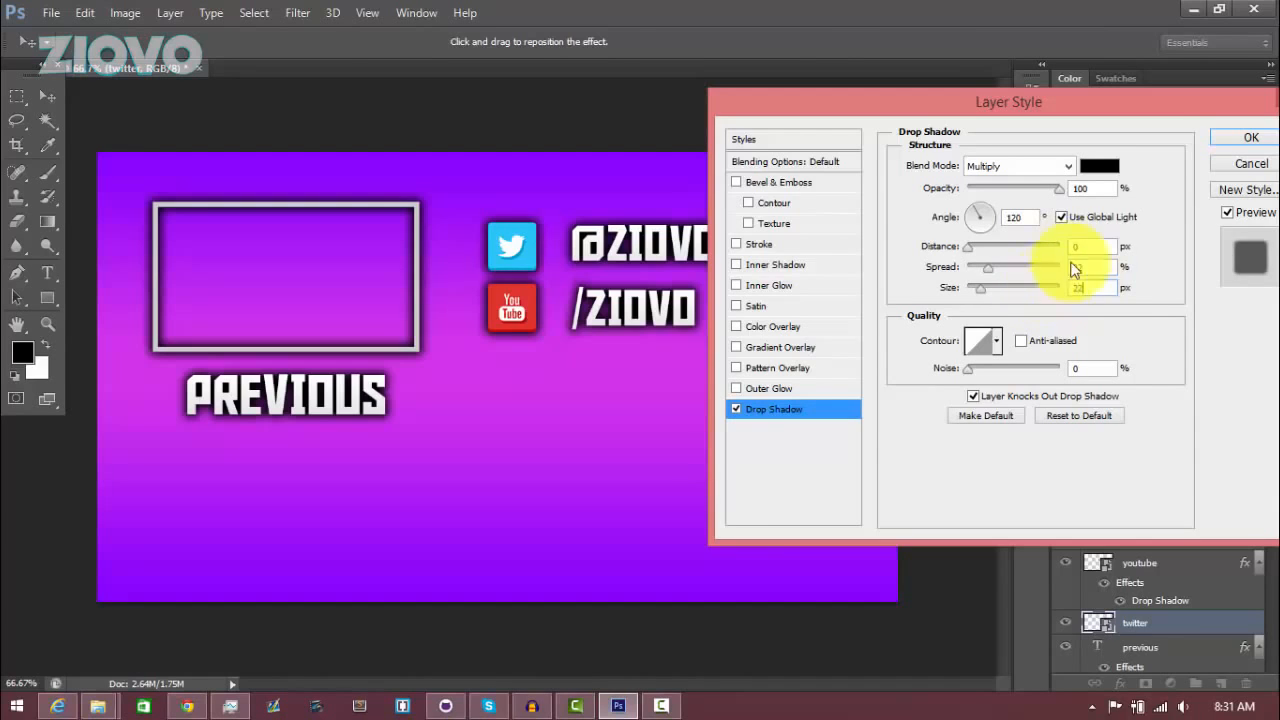
left_click(1232, 141)
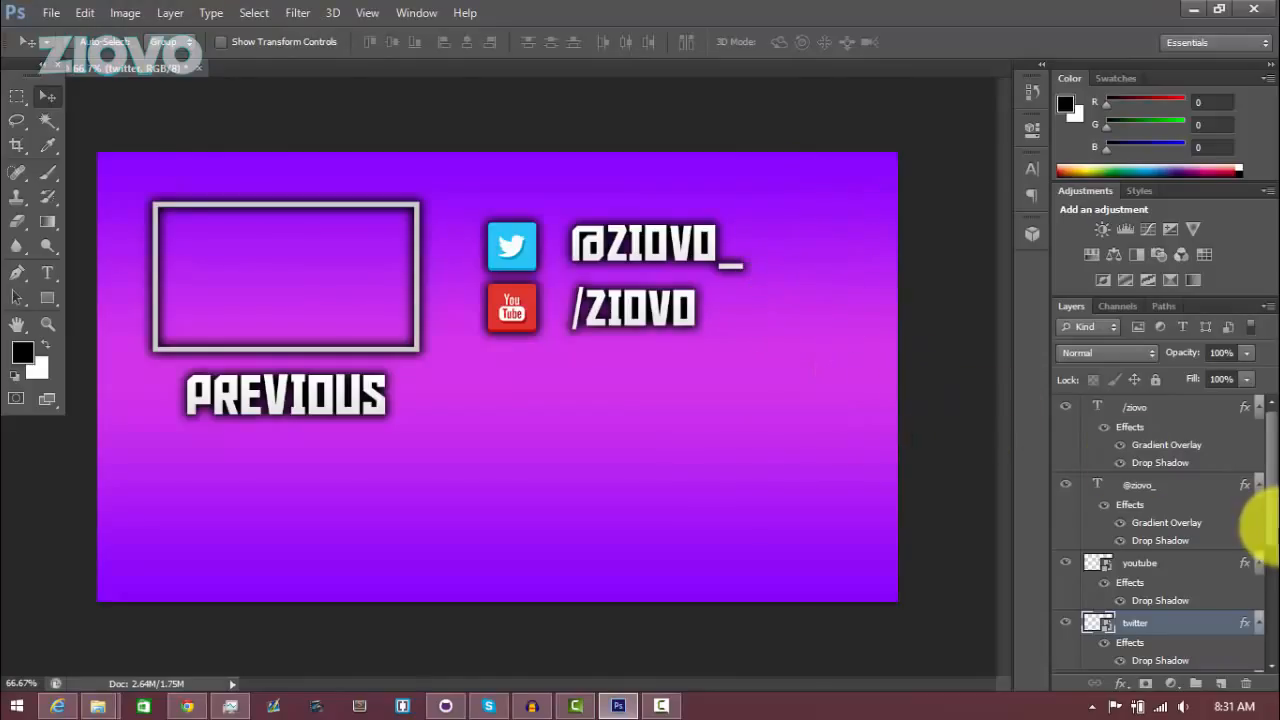
Scale both icons and both handles together to about 137% and nudge the group into place
left_click(1200, 566, "shift")
left_click(1200, 488, "shift")
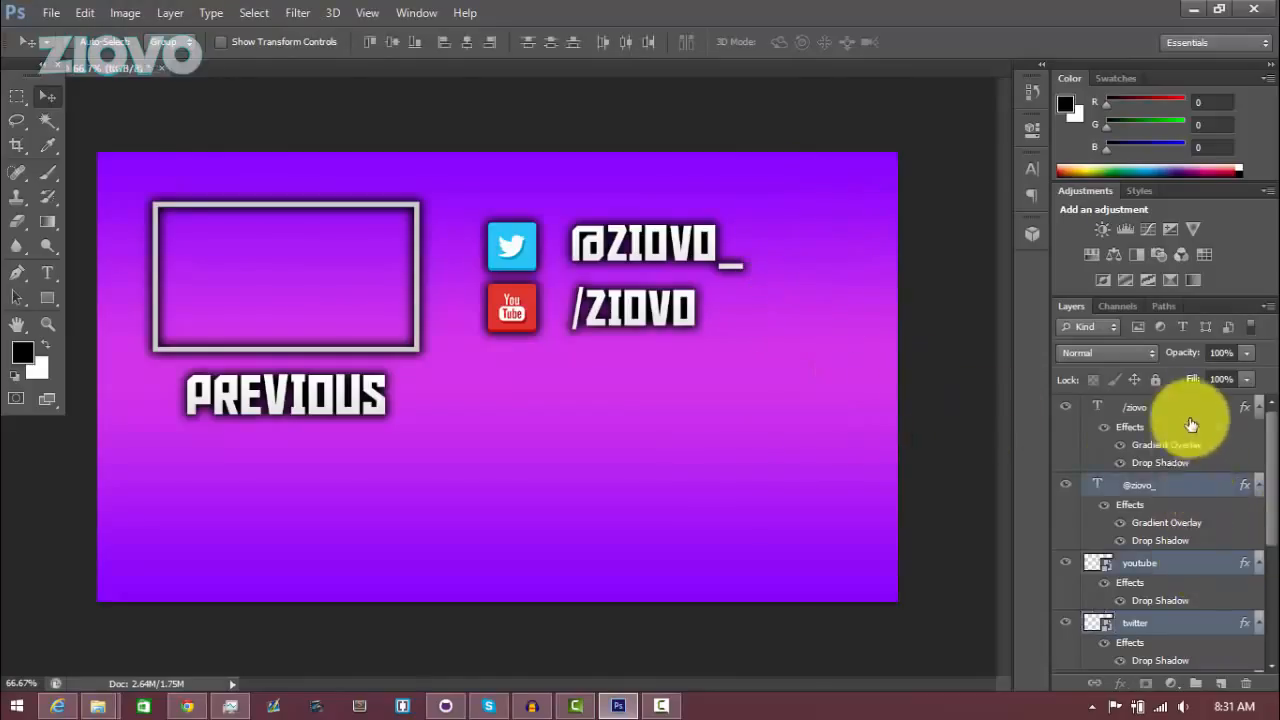
left_click(1190, 410, "shift")
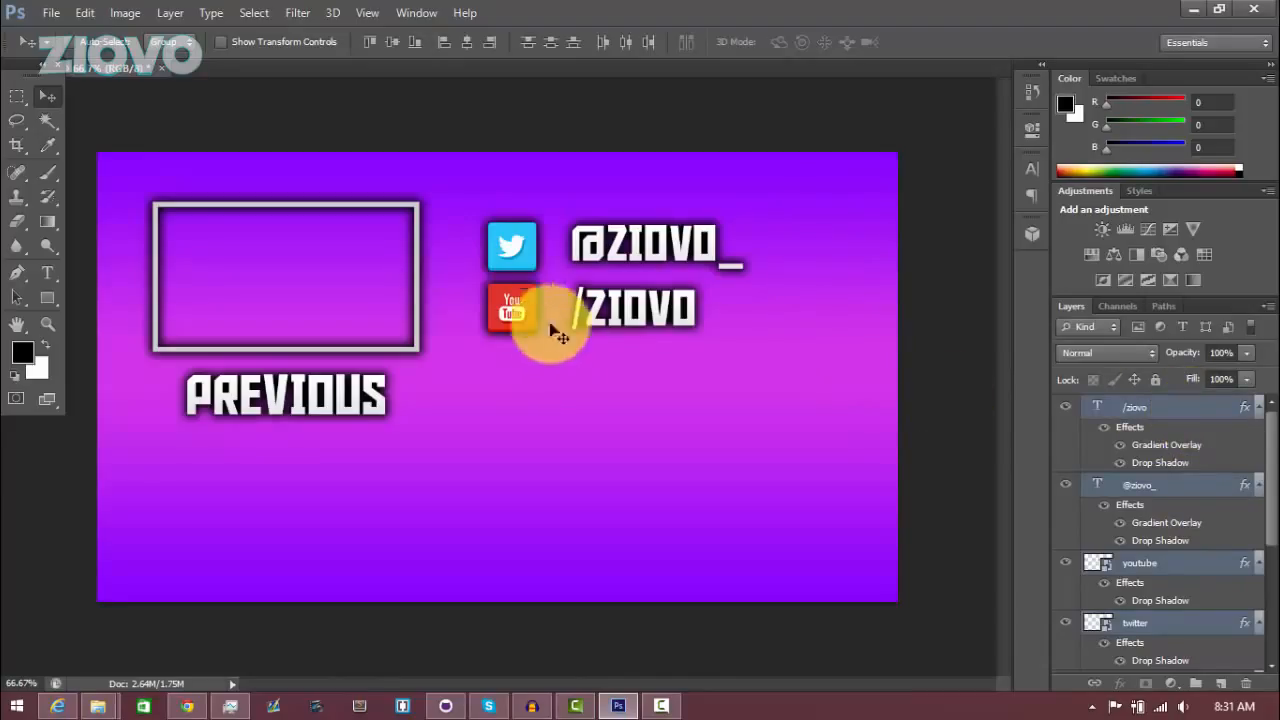
key("ctrl+t")
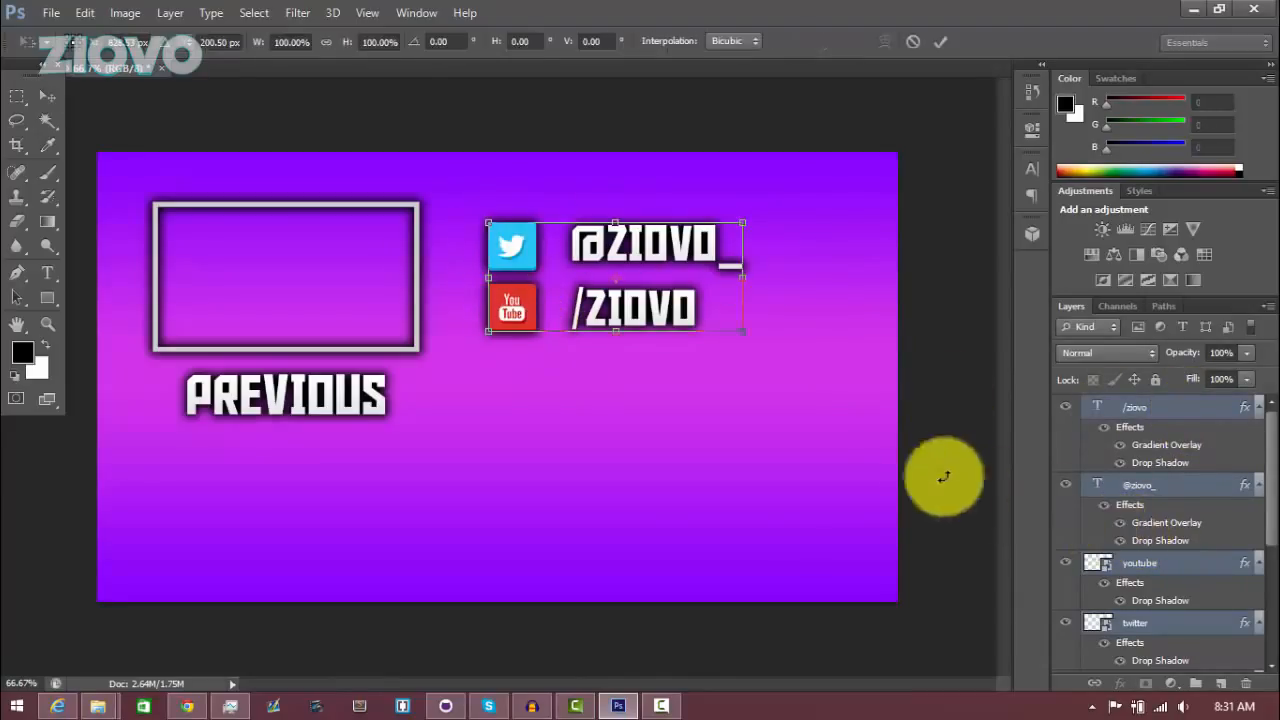
left_click_drag(741, 337, 832, 391)
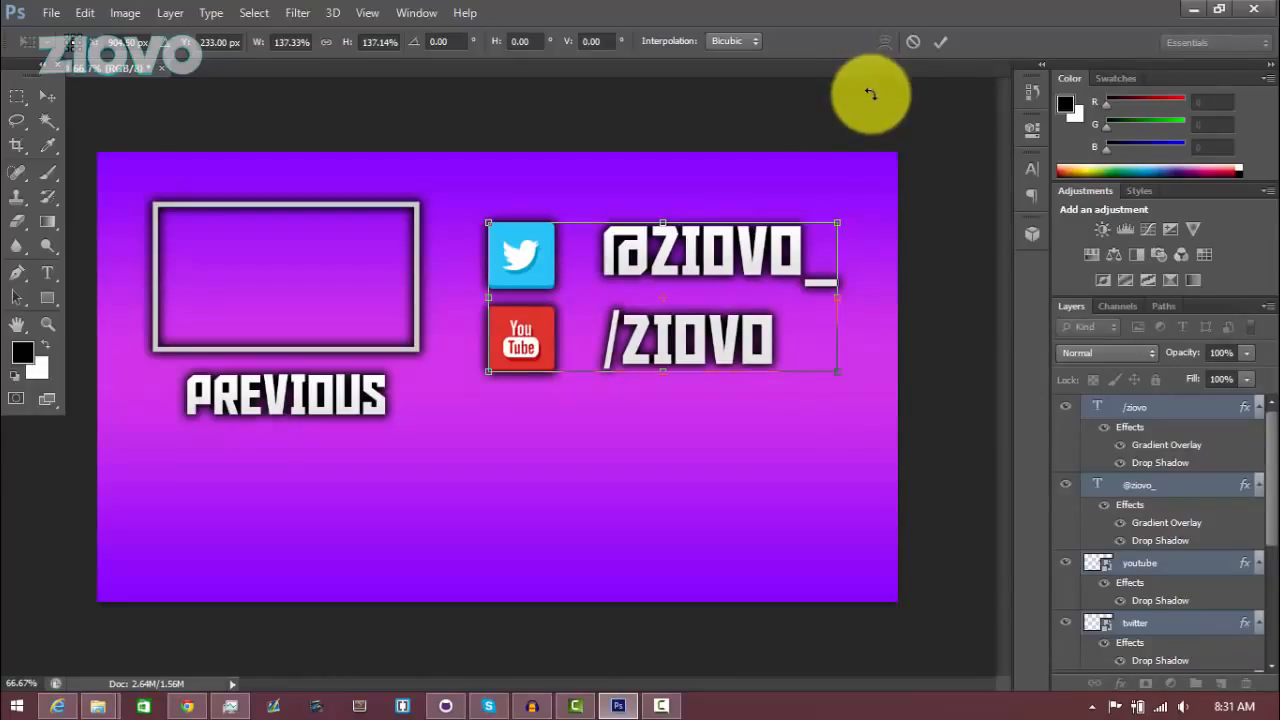
left_click(941, 41)
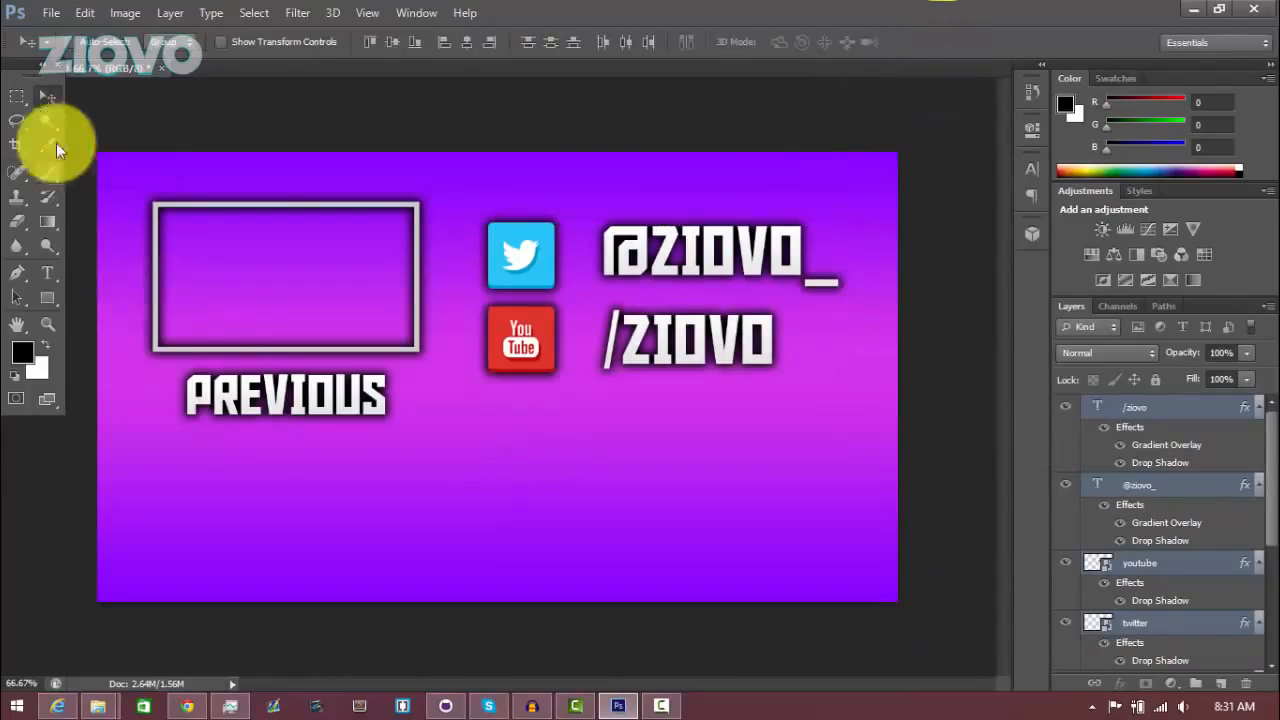
left_click_drag(728, 350, 740, 330)
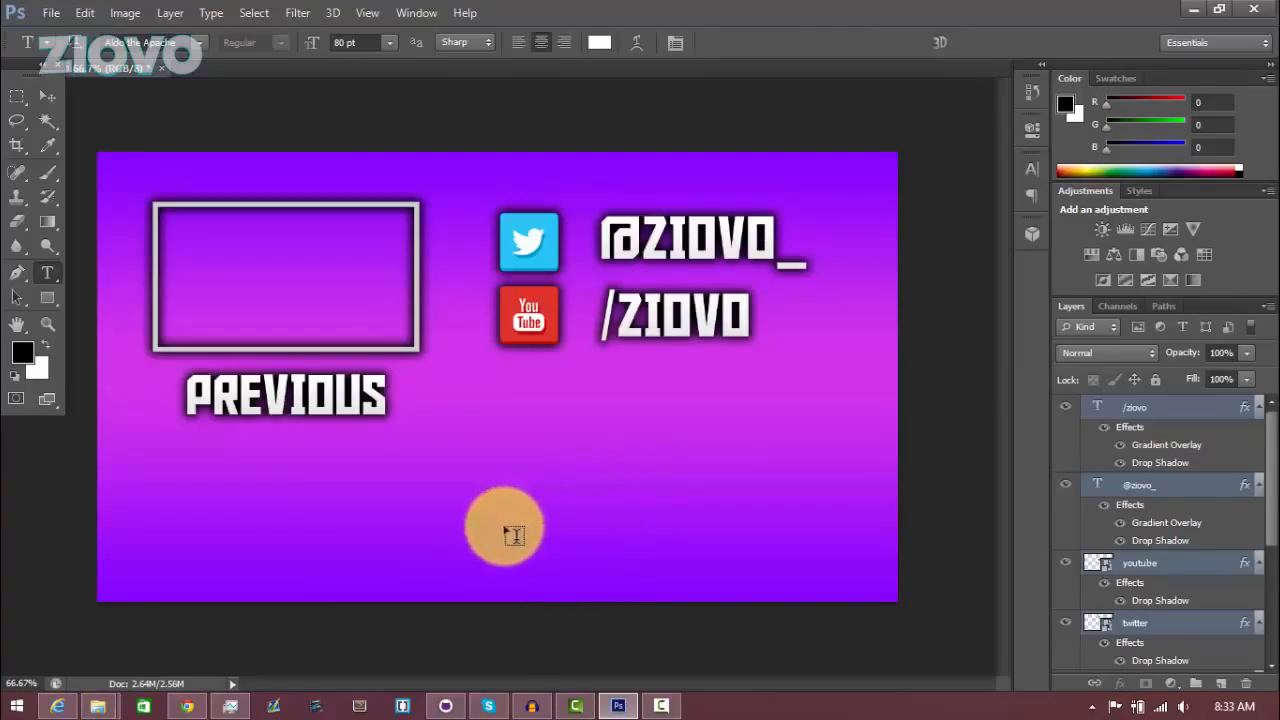
Add the text SUBSCRIBE! at 150 pt near the bottom of the canvas
left_click(476, 526)
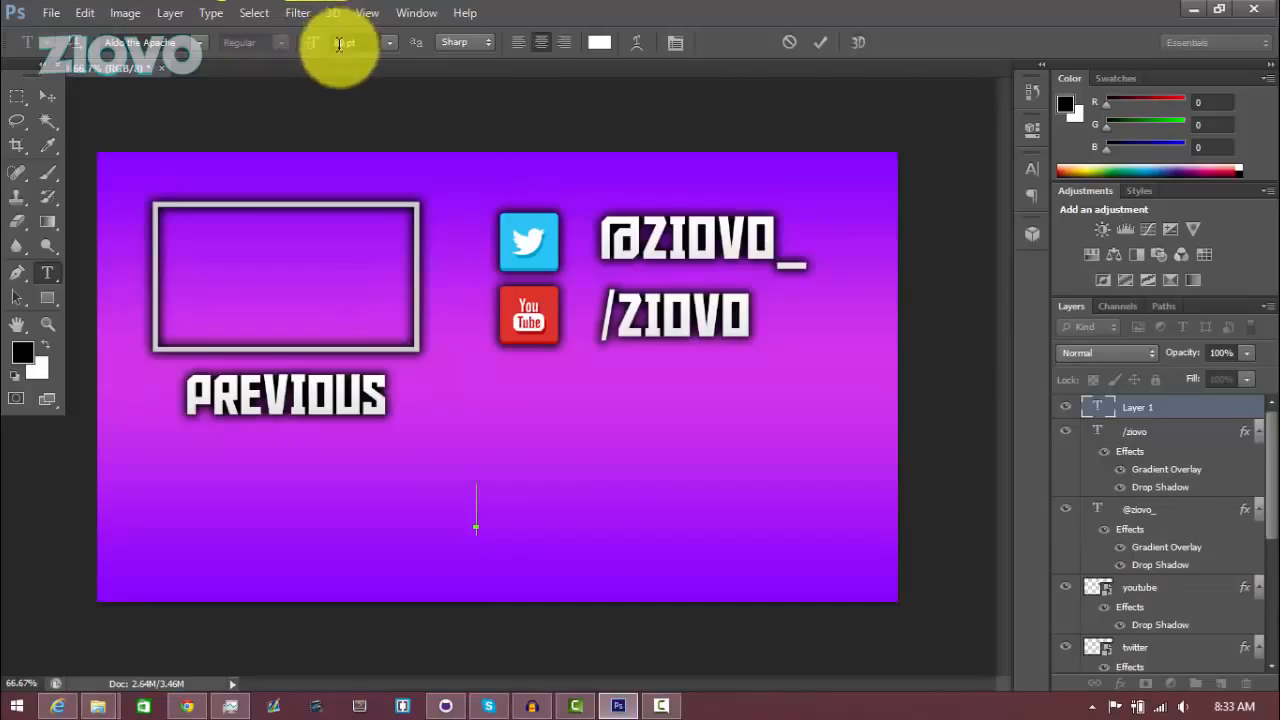
left_click_drag(342, 45, 313, 50)
type("150")
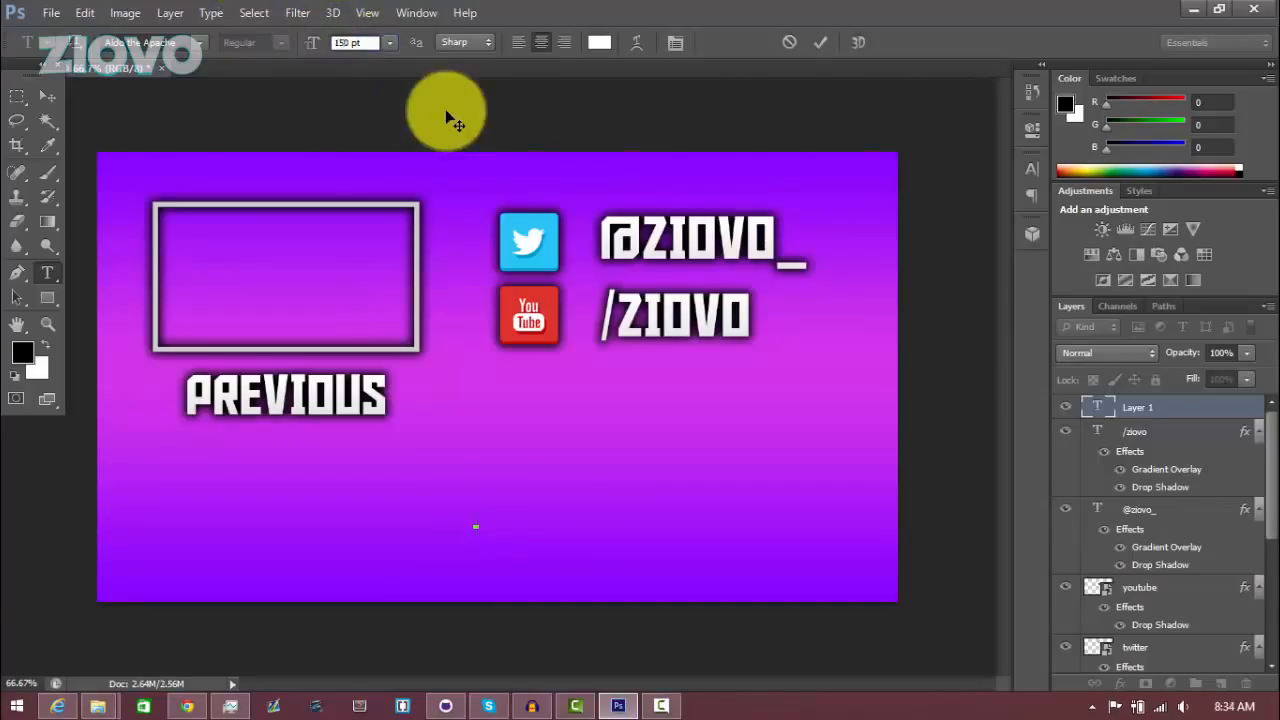
type("SUBSCRIBE!")
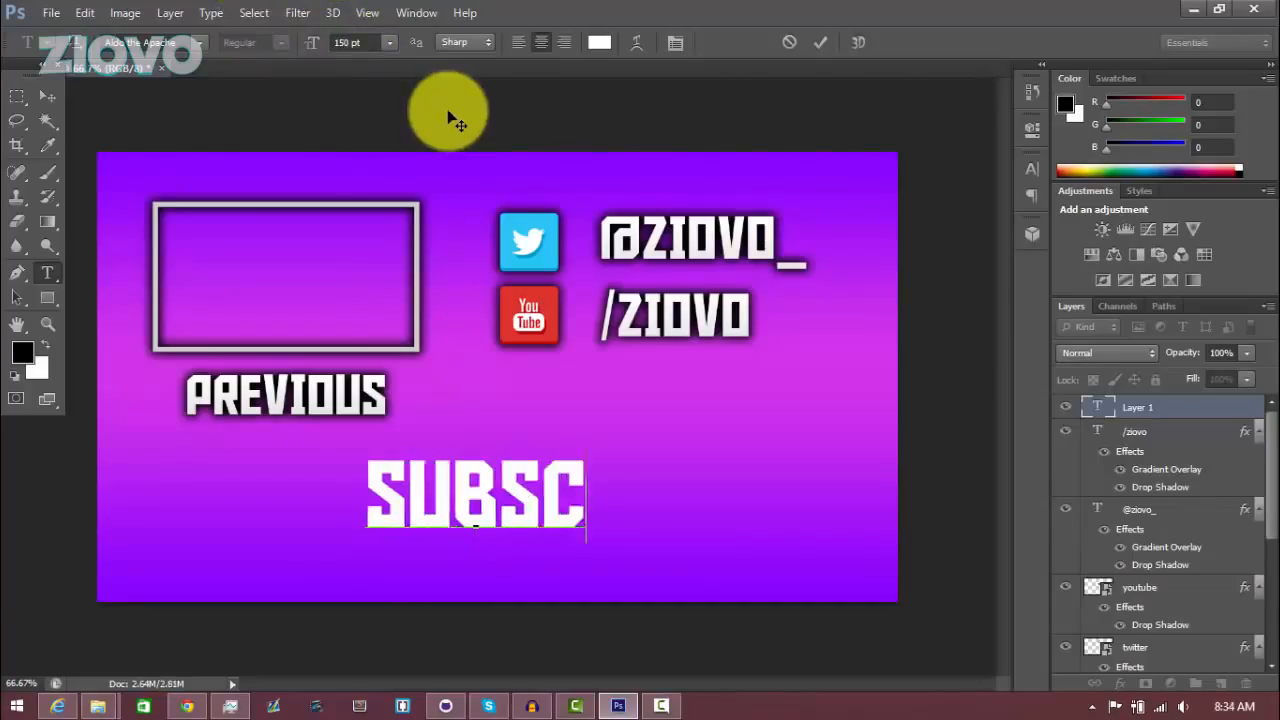
left_click(811, 40)
Move the SUBSCRIBE! text and align it to the canvas's horizontal center, then deselect
left_click(47, 96)
left_click_drag(457, 471, 490, 506)
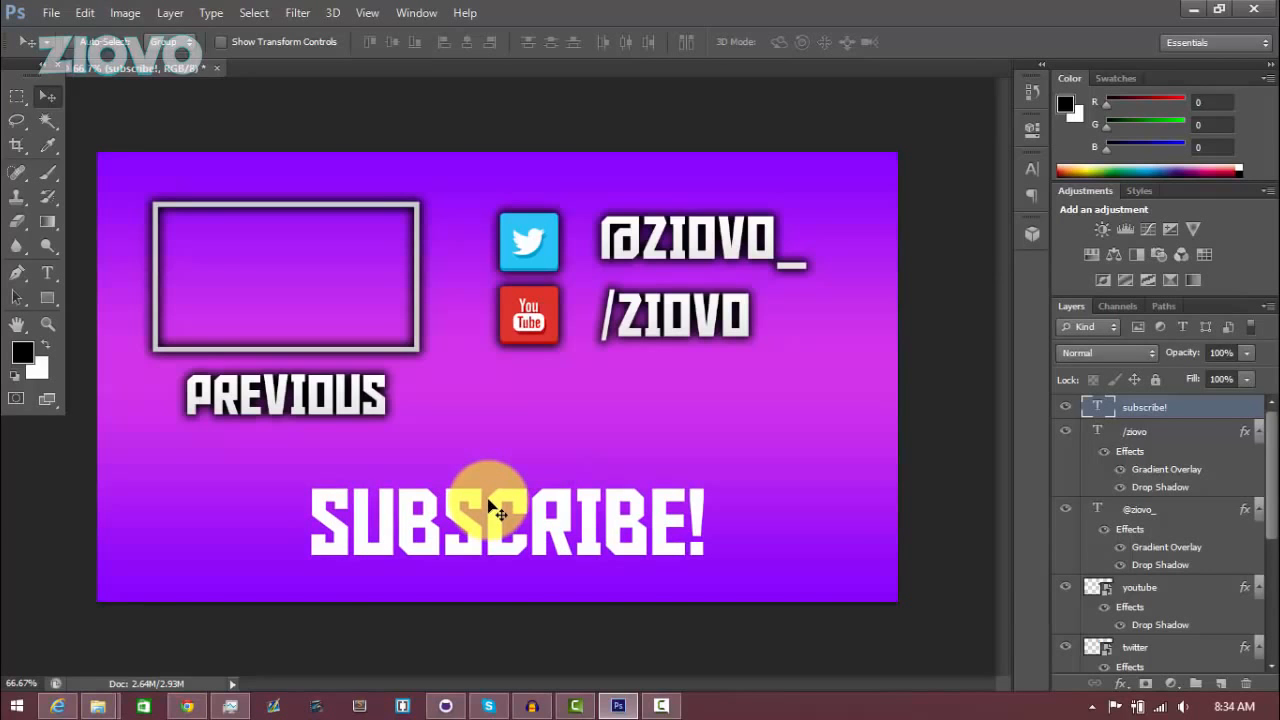
key("ctrl+a")
left_click(172, 12)
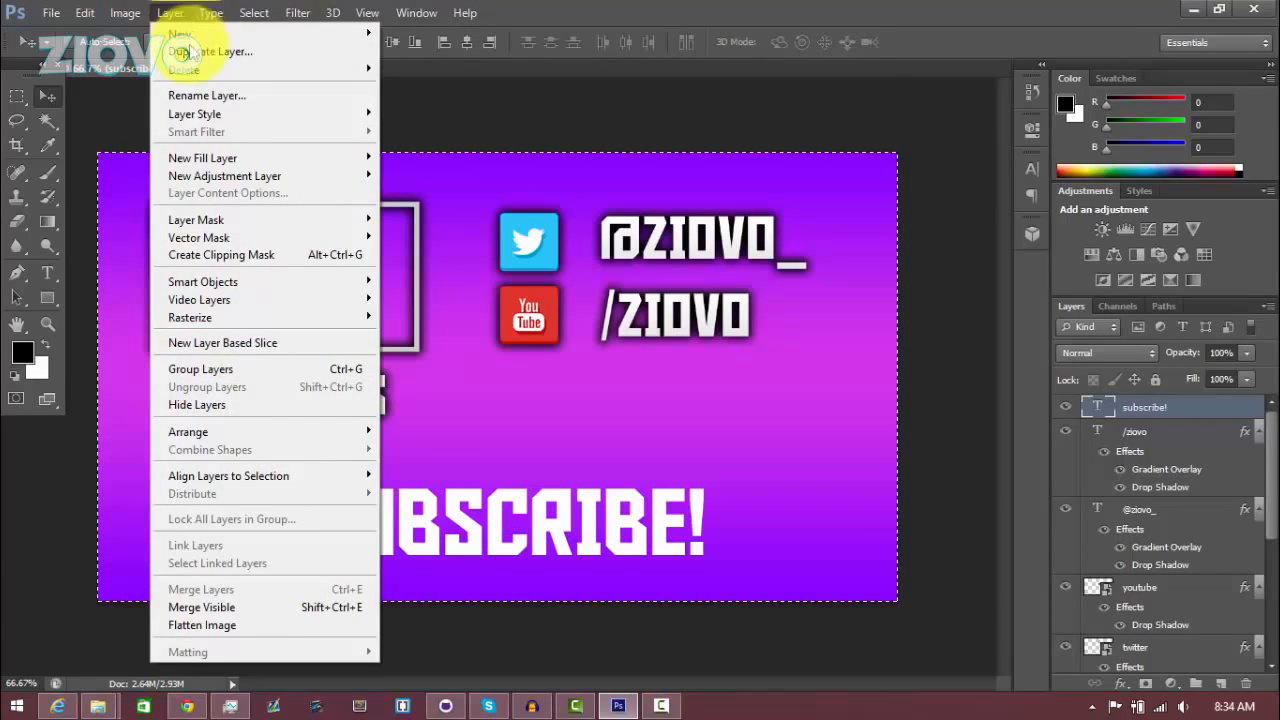
mouse_move(277, 479)
left_click(436, 555)
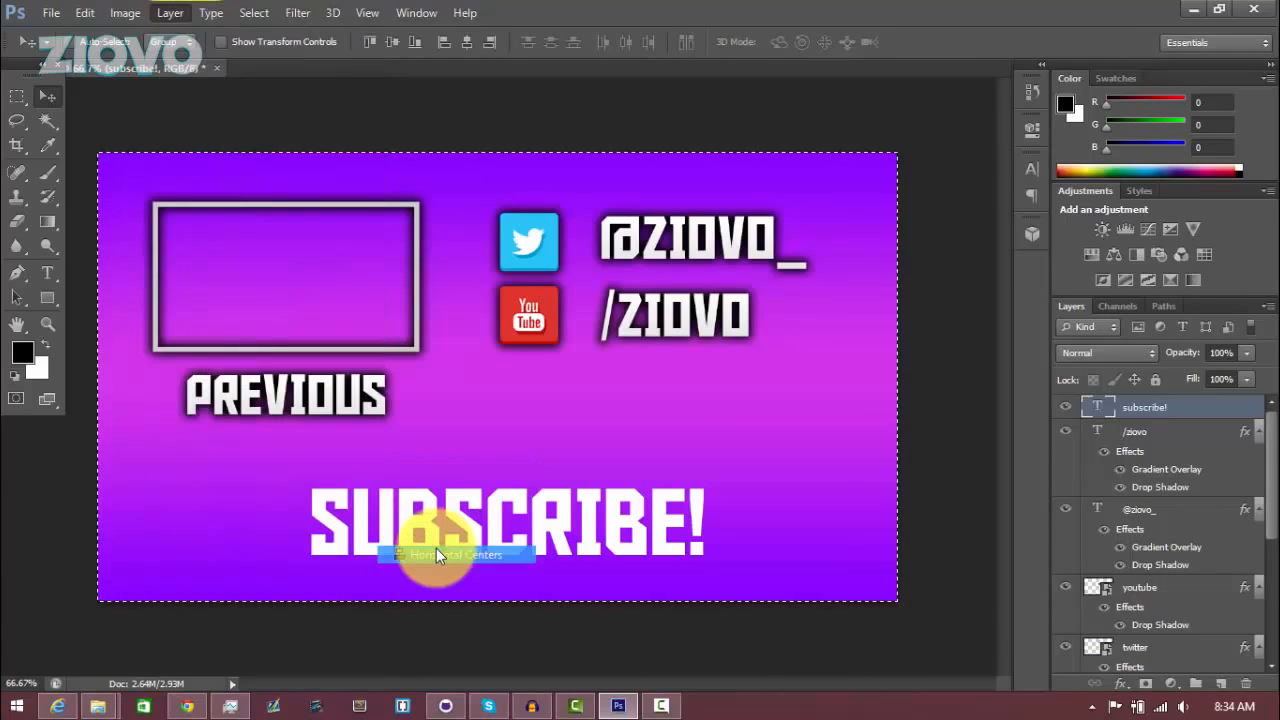
key("ctrl+d")
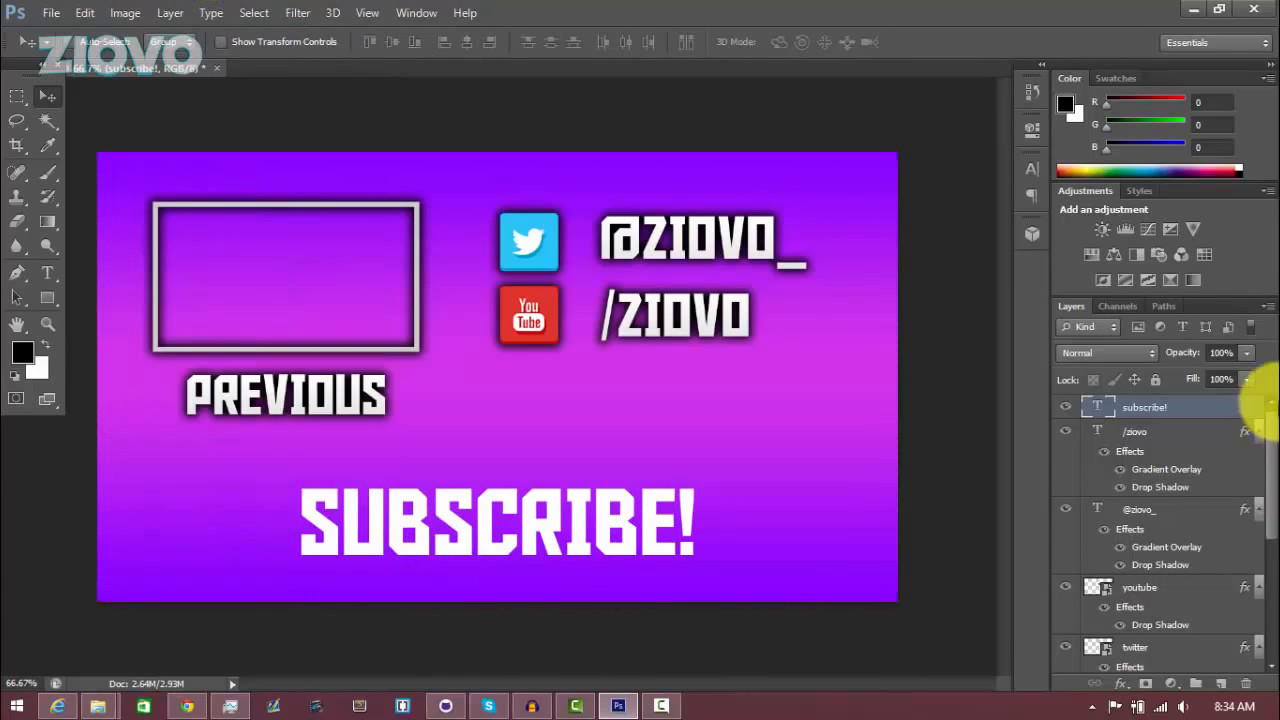
Add a Drop Shadow with distance 0, spread 22 and size 22 plus a default Gradient Overlay to the SUBSCRIBE! text
right_click(1203, 400)
left_click(866, 116)
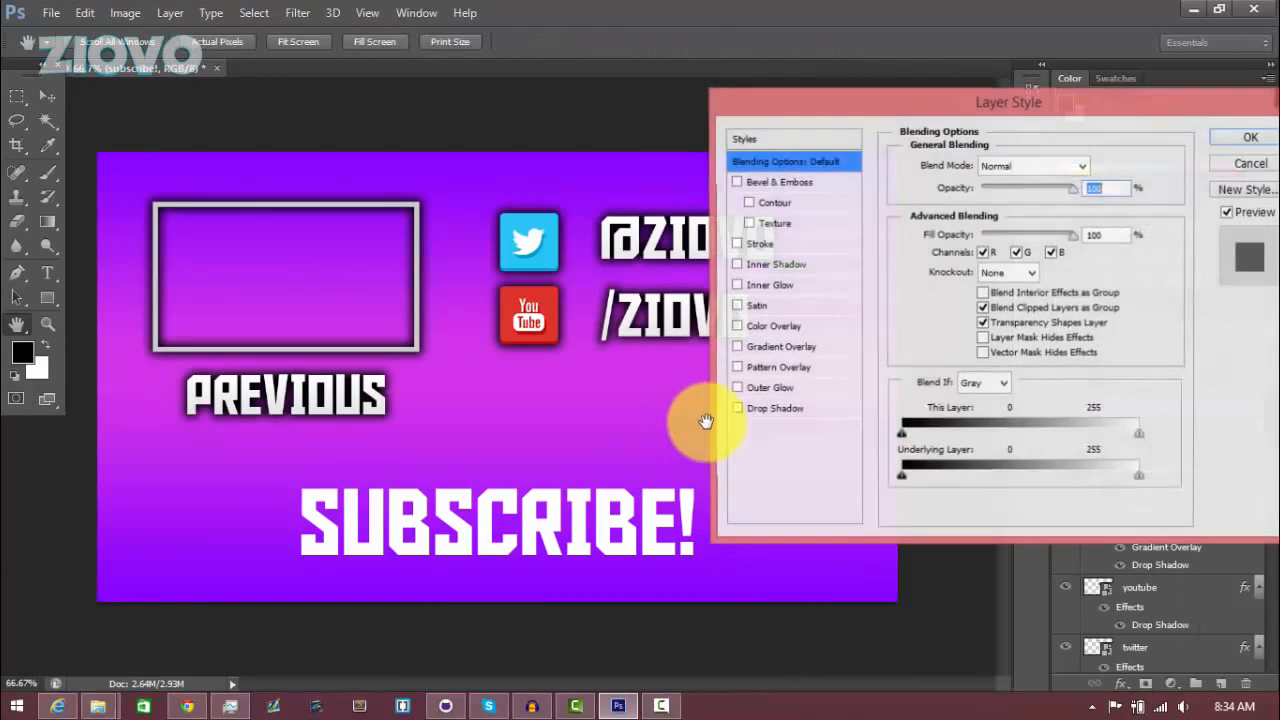
left_click(737, 408)
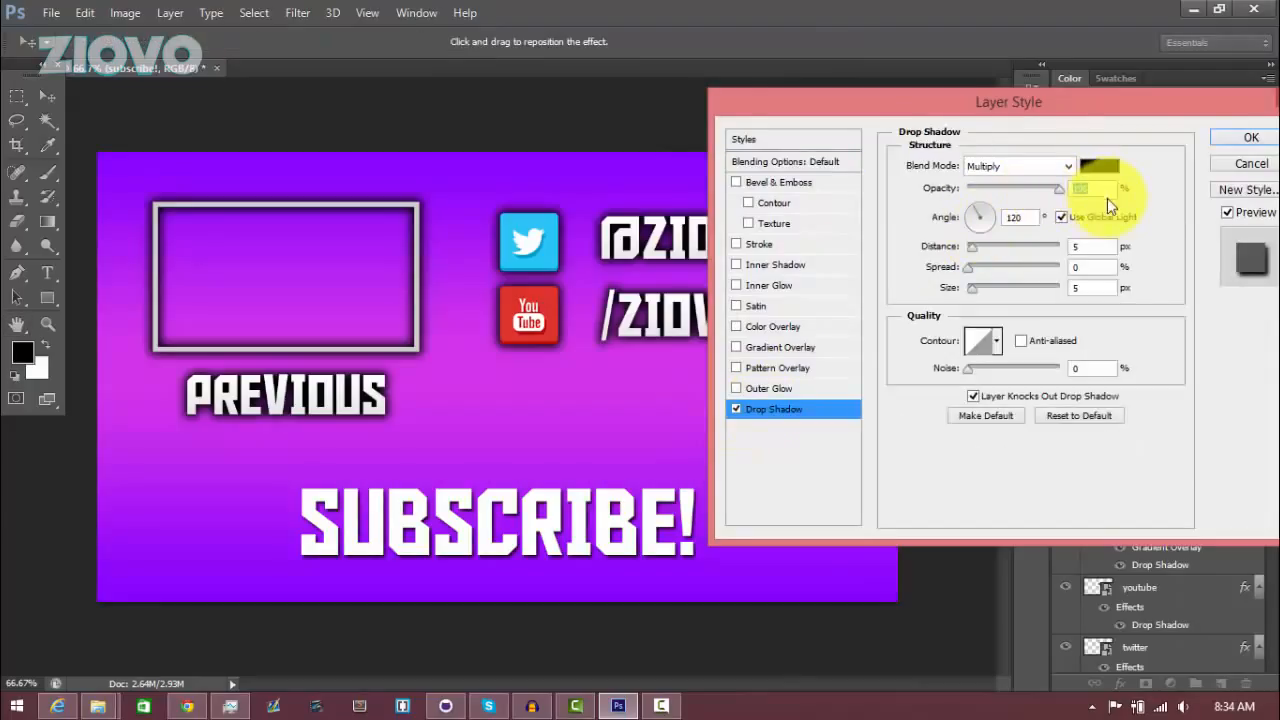
type("0")
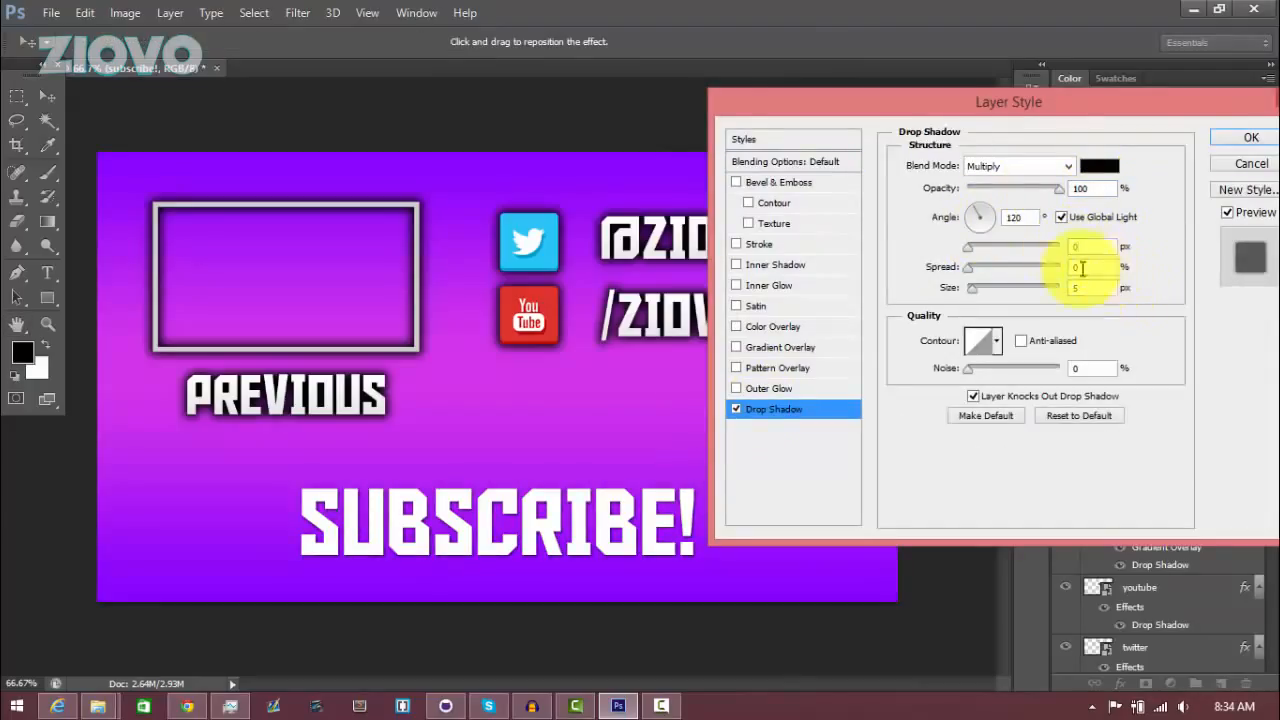
type("22")
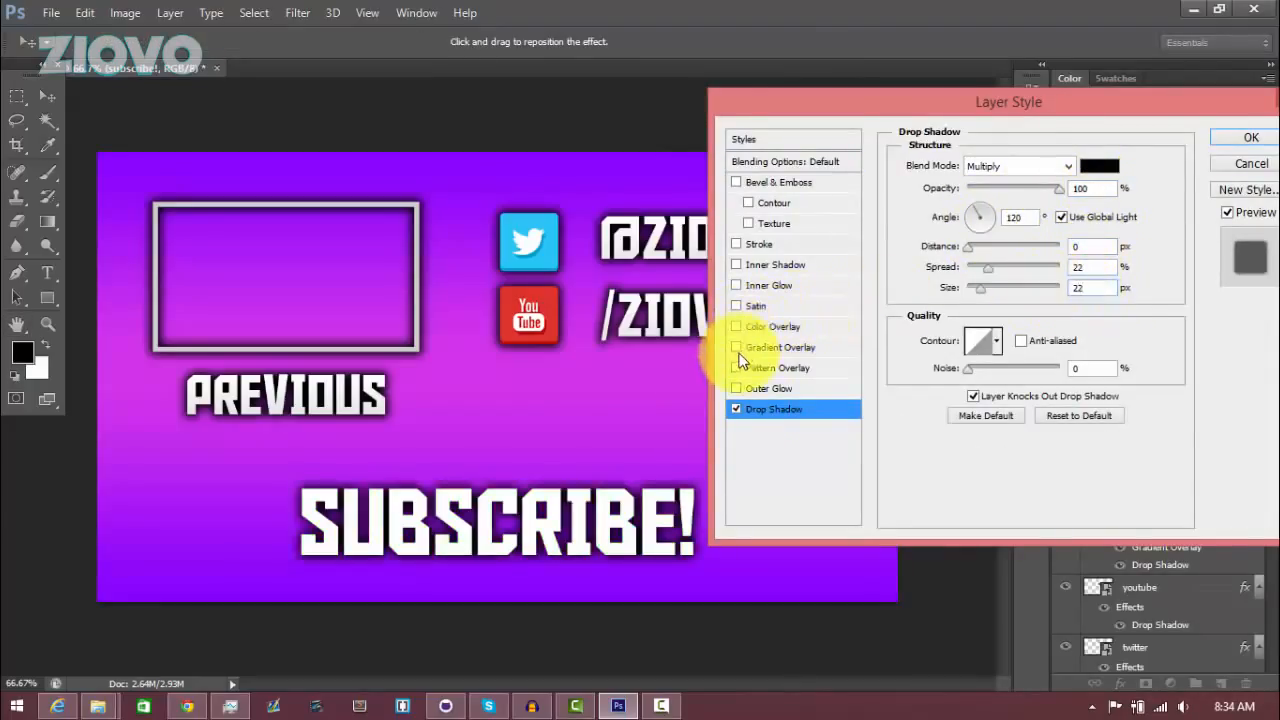
left_click(737, 347)
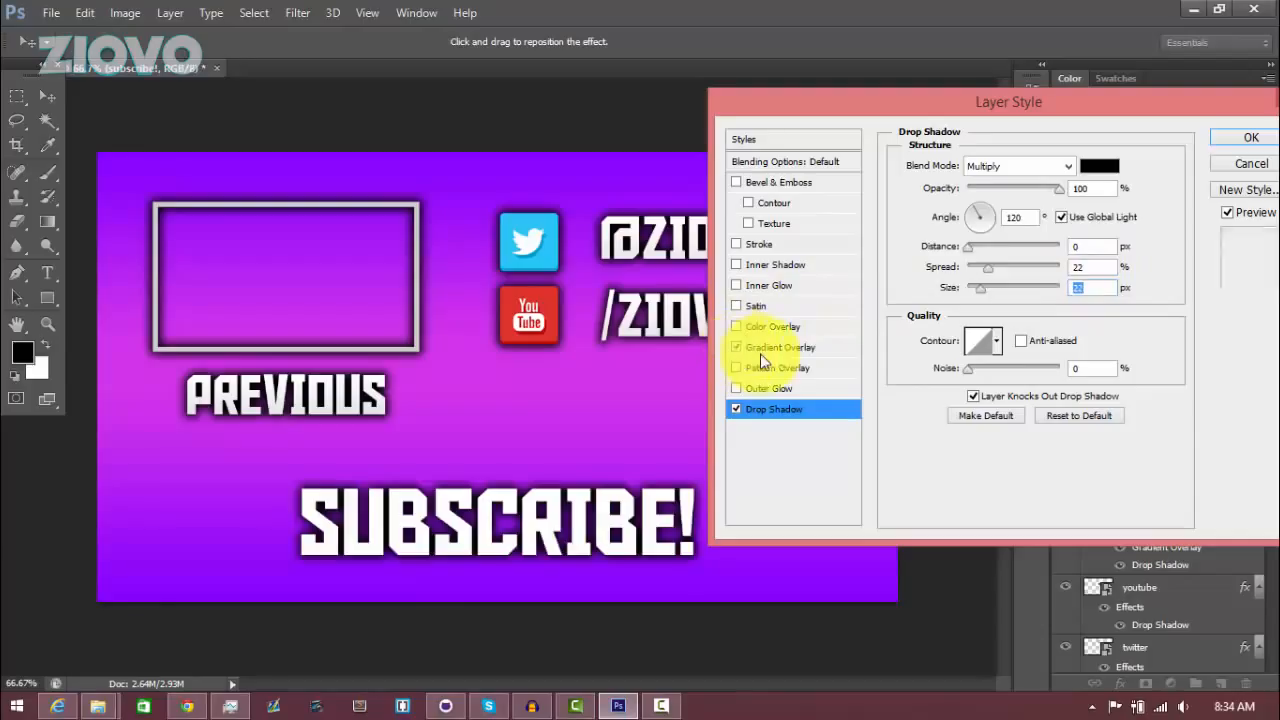
left_click(814, 348)
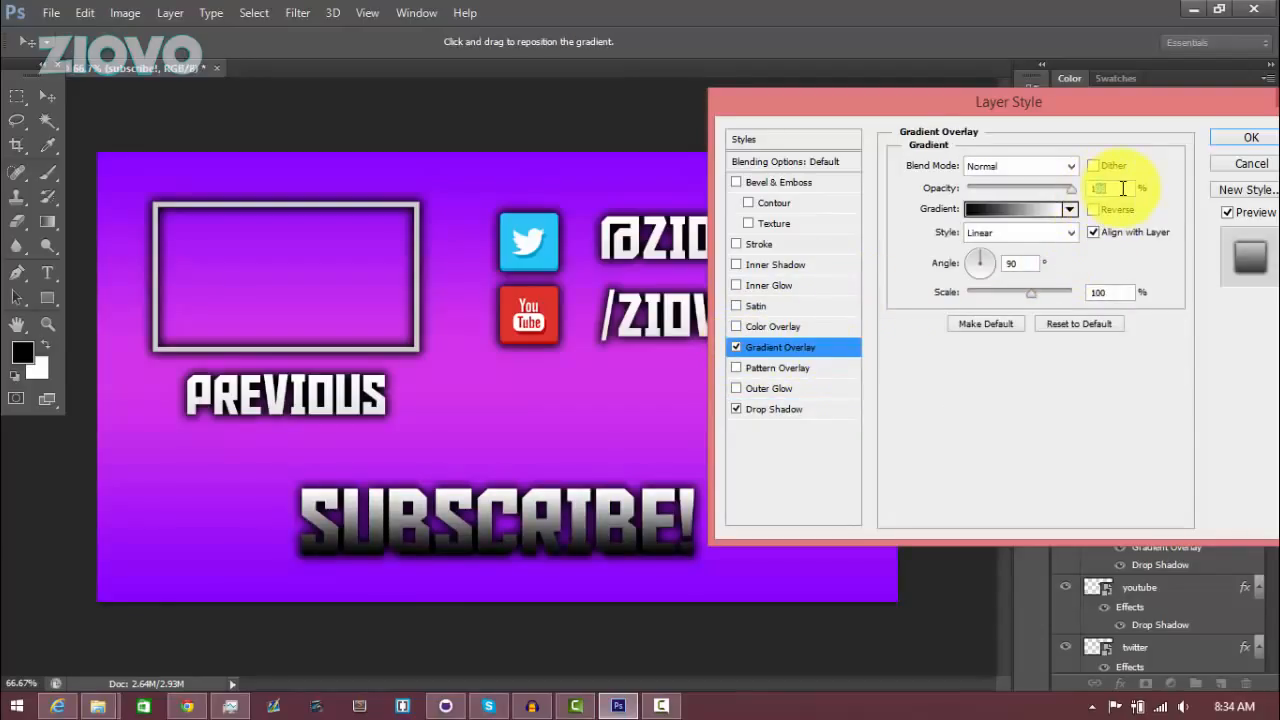
left_click(1245, 137)
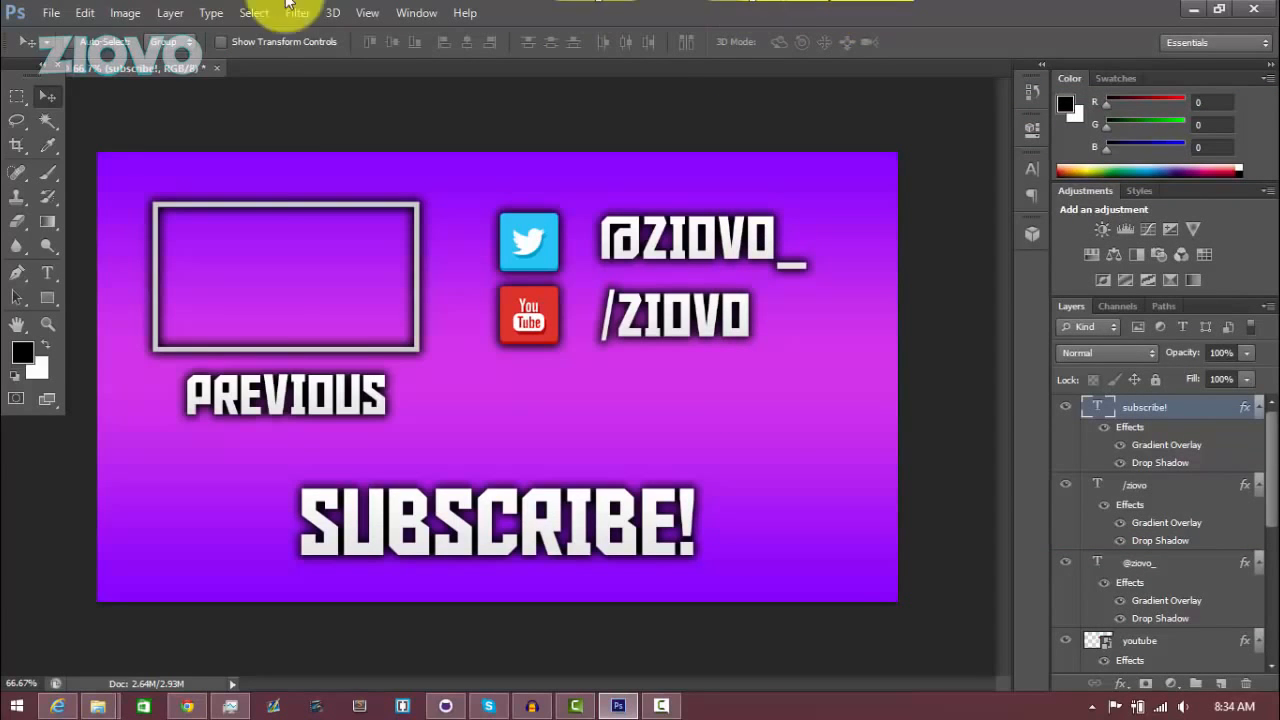
left_click(85, 12)
mouse_move(50, 12)
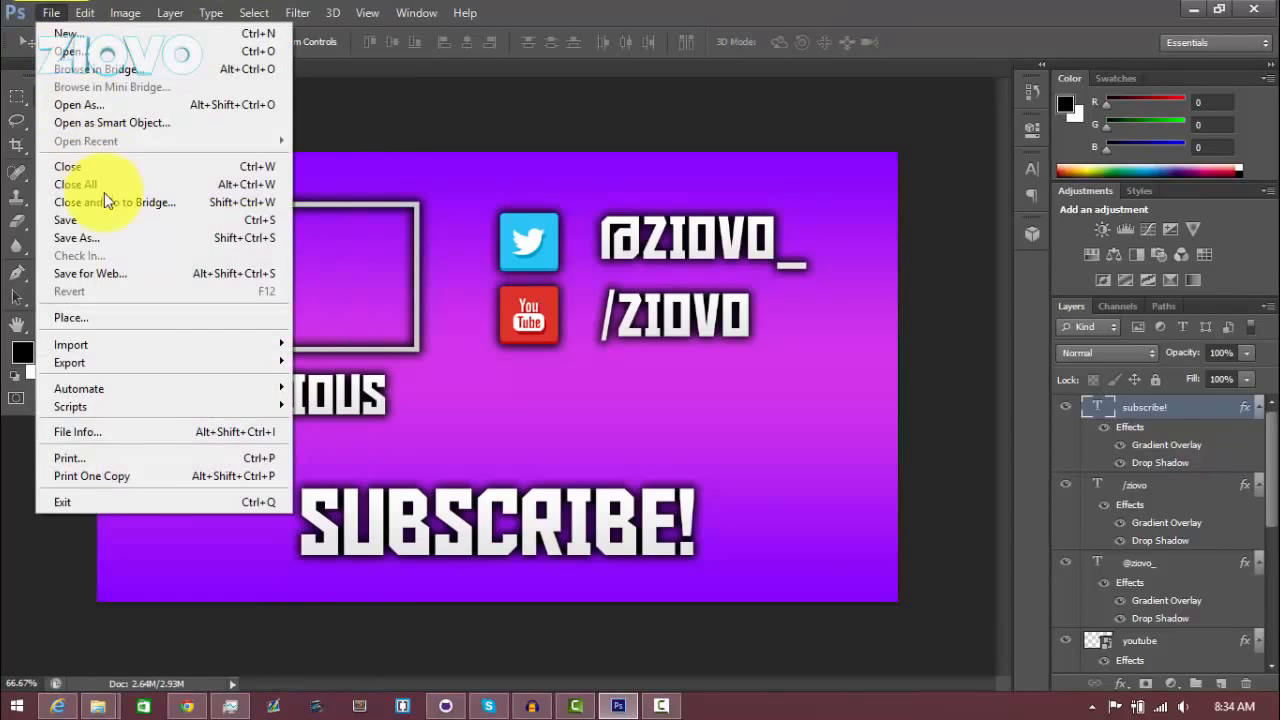
left_click(100, 222)
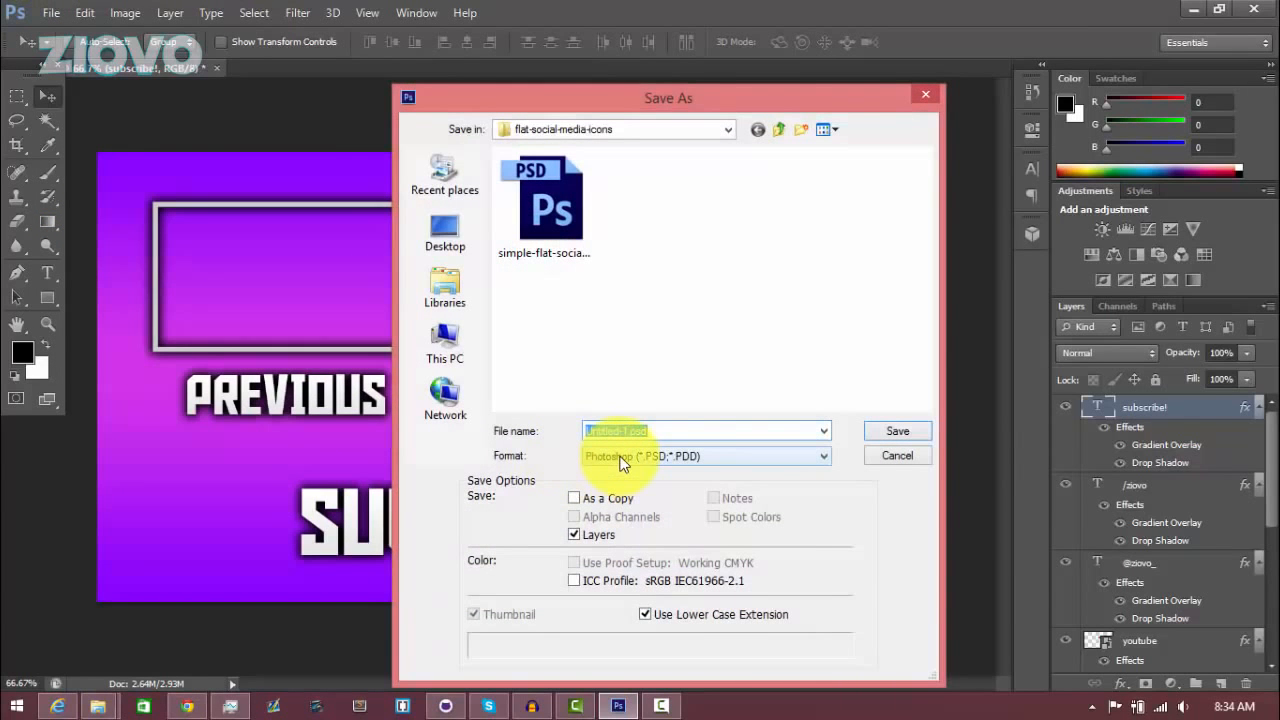
left_click(880, 457)
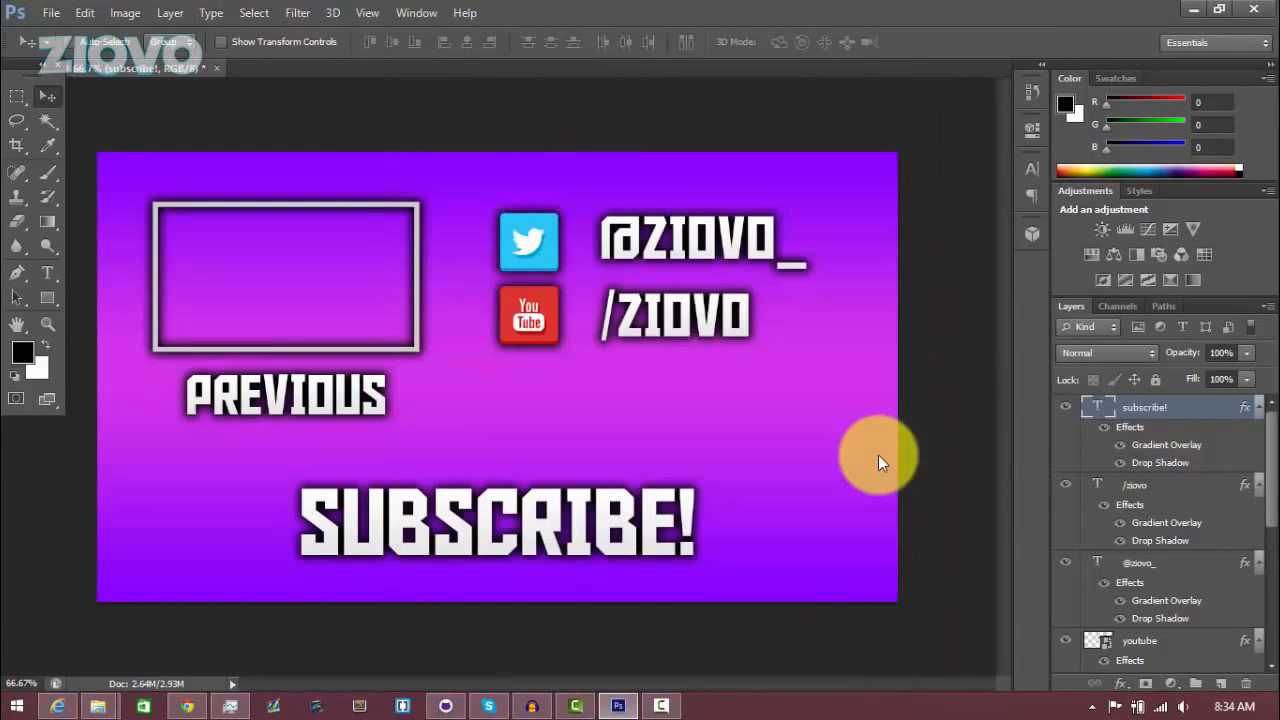
Save a copy of the design as a PNG named outro in the Videos library, accepting the PNG options
left_click(45, 13)
left_click(124, 238)
left_click(685, 456)
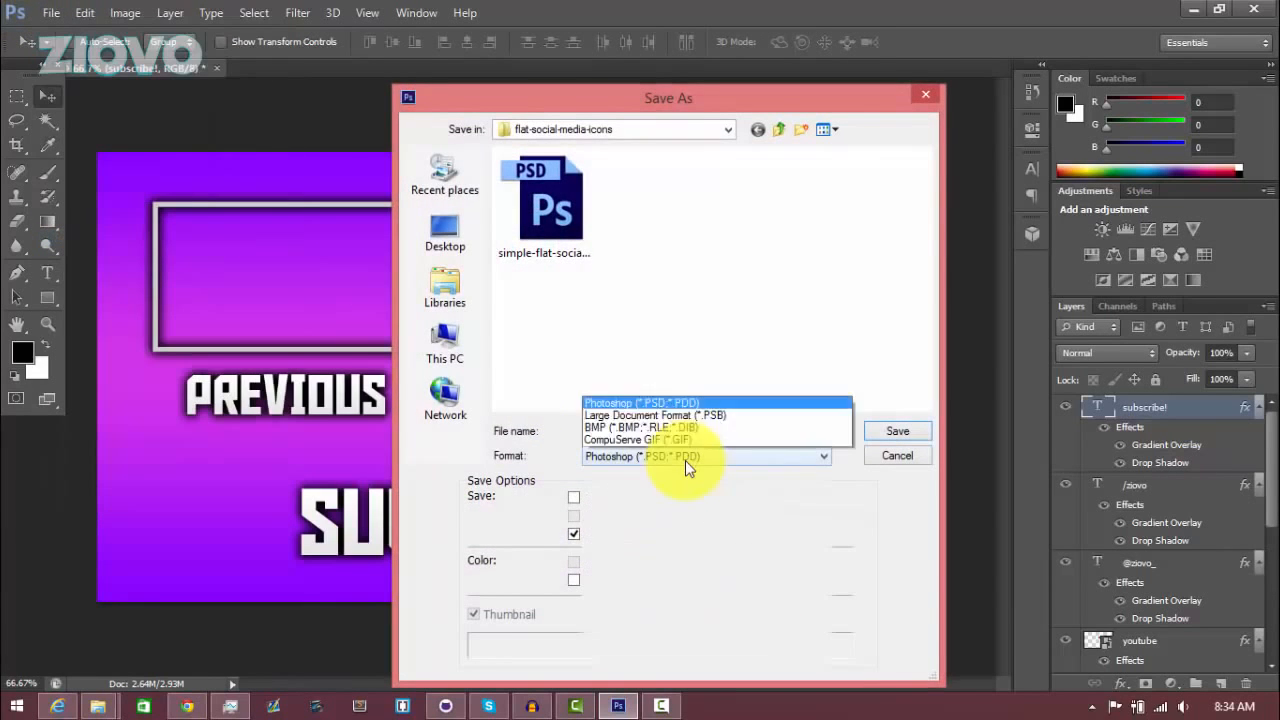
left_click(630, 390)
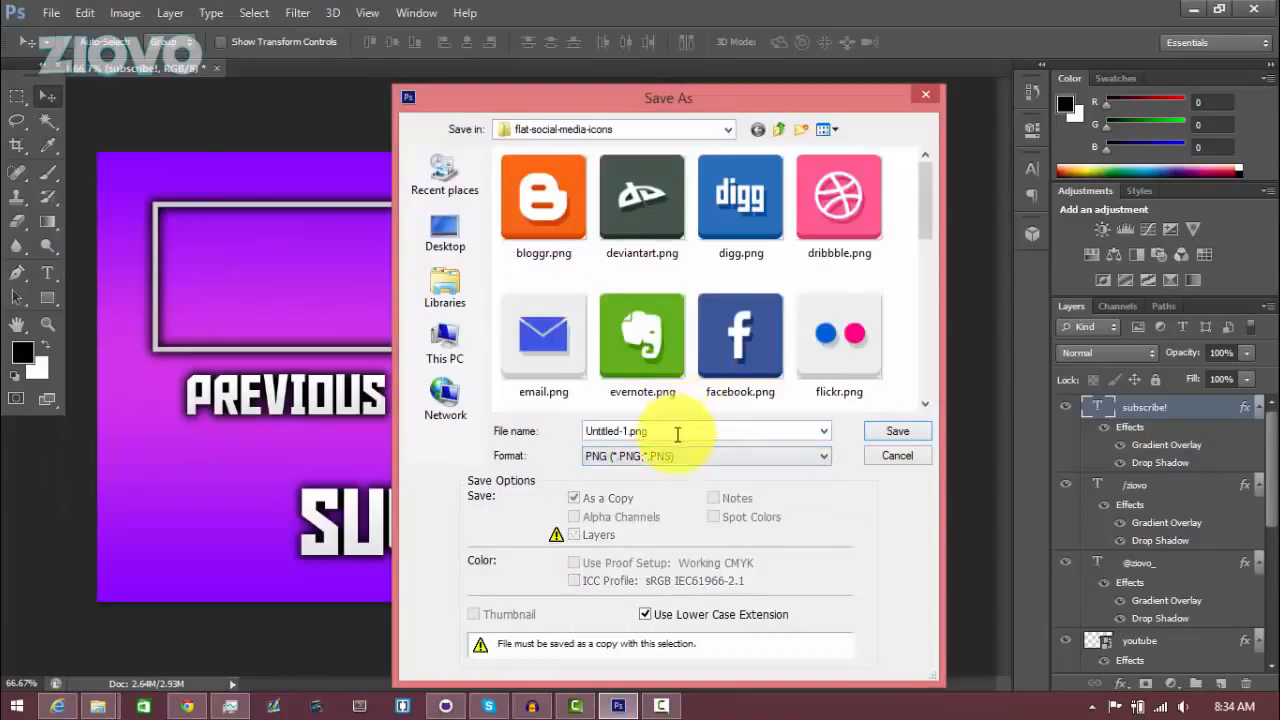
left_click(449, 288)
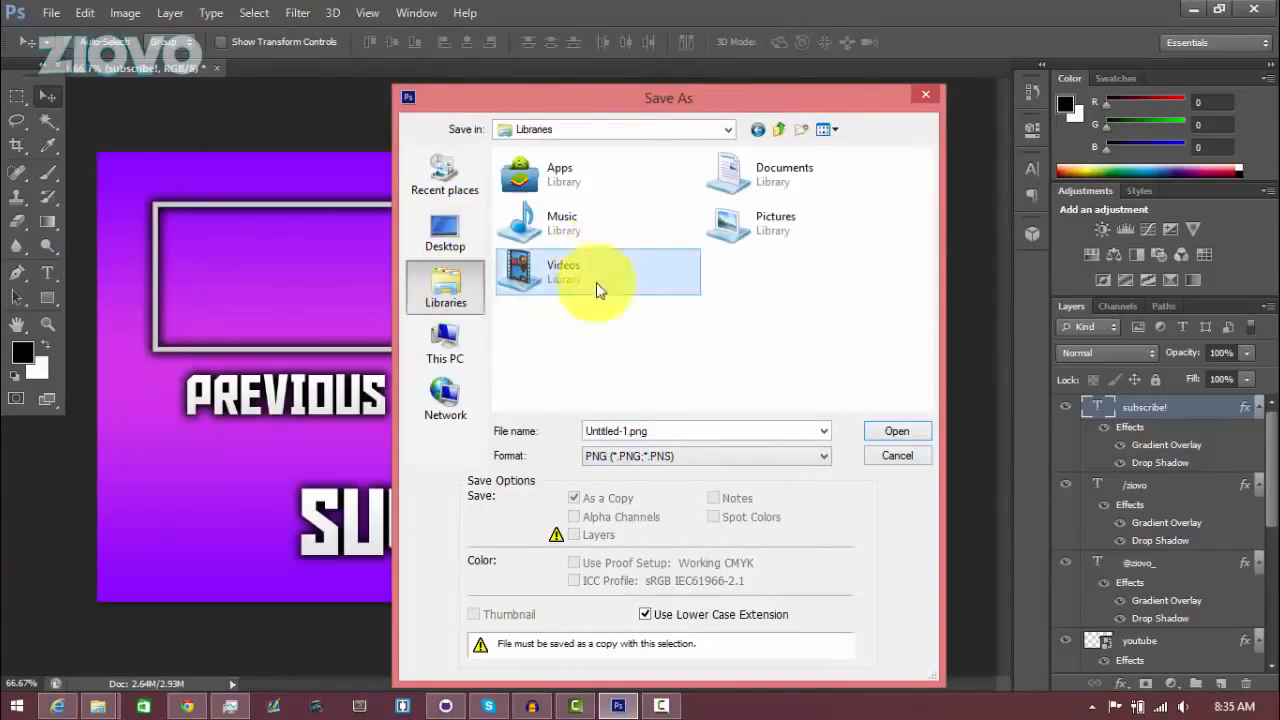
double_click(600, 268)
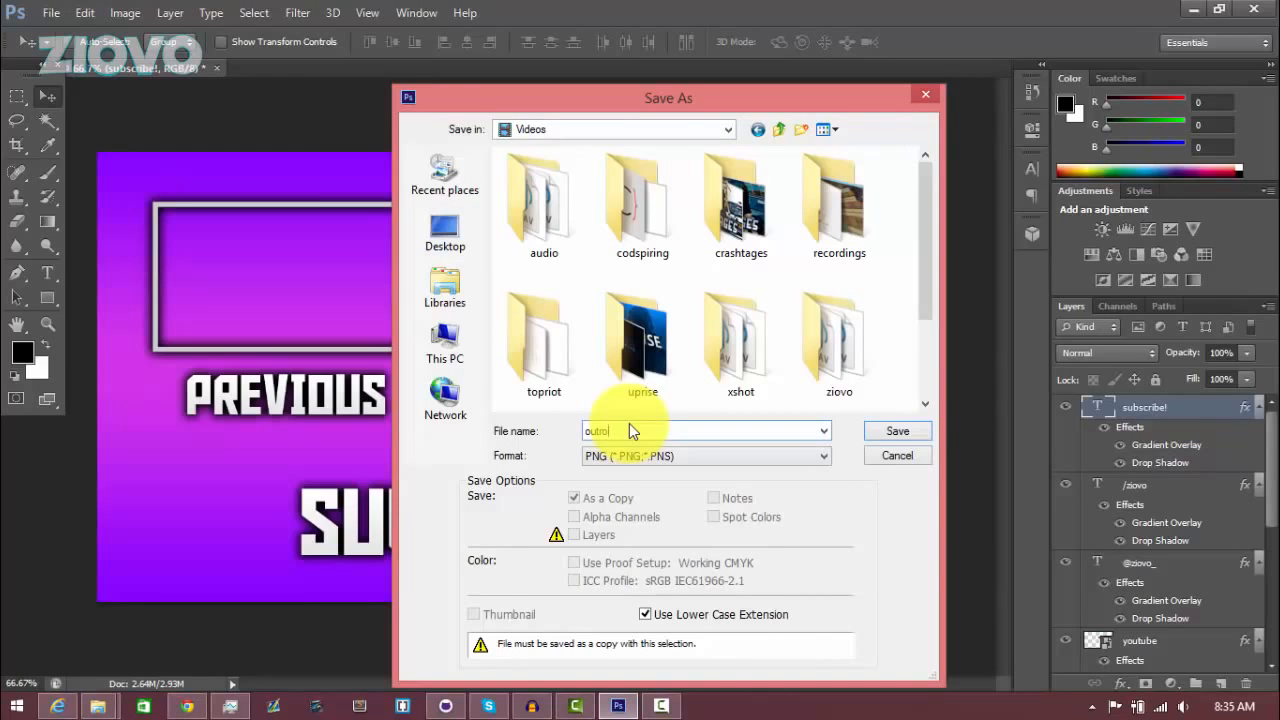
key("Return")
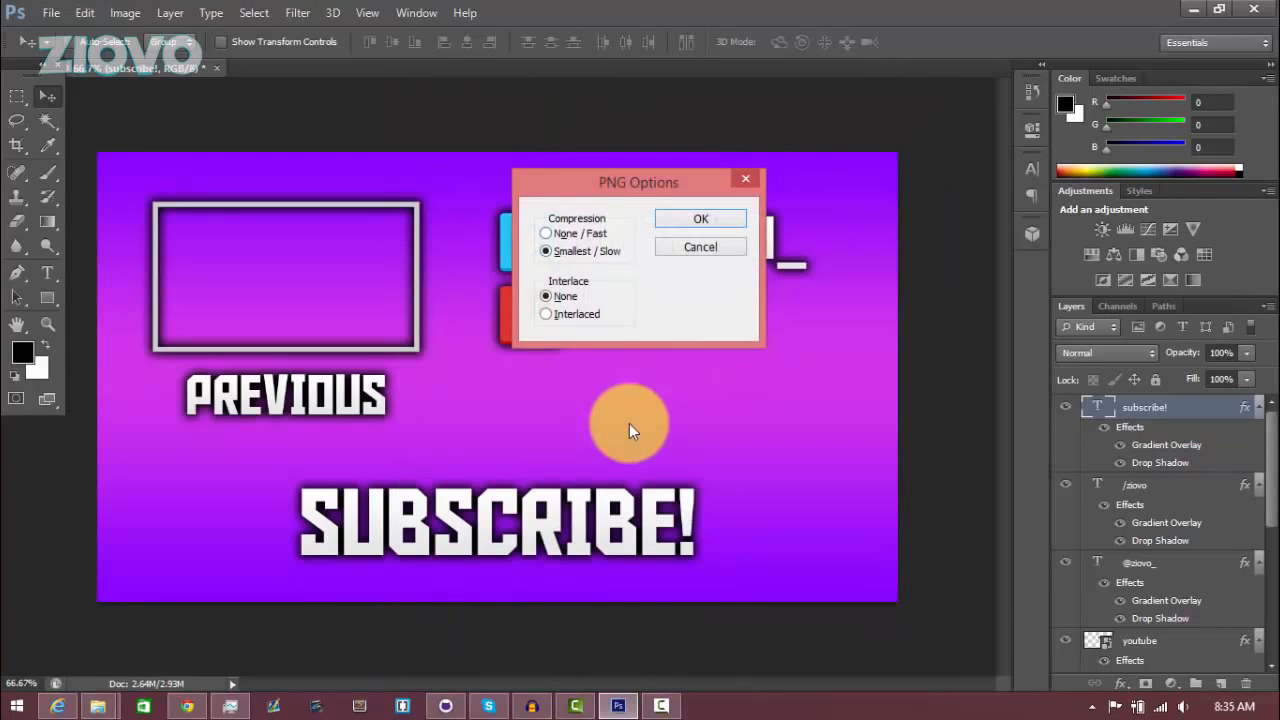
left_click(702, 220)
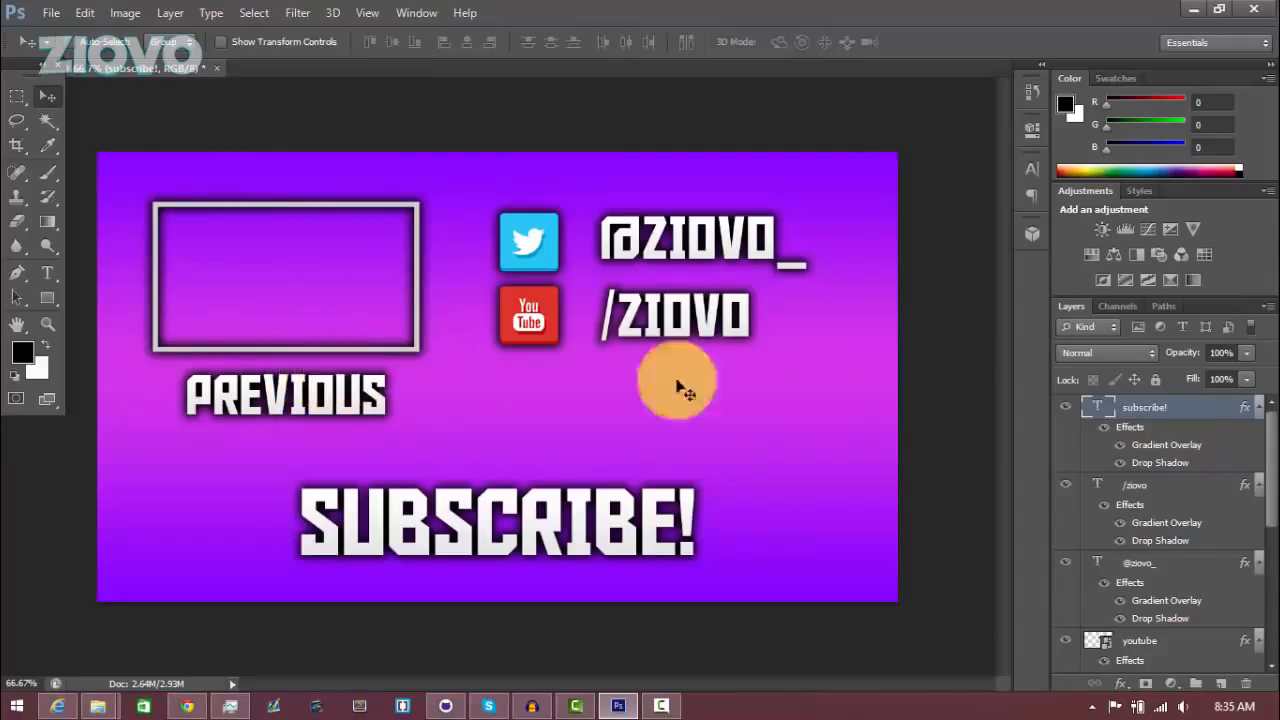
Place the image 1000qna.png from the ziovo folder into the document and commit it
left_click_drag(1274, 508, 1257, 357)
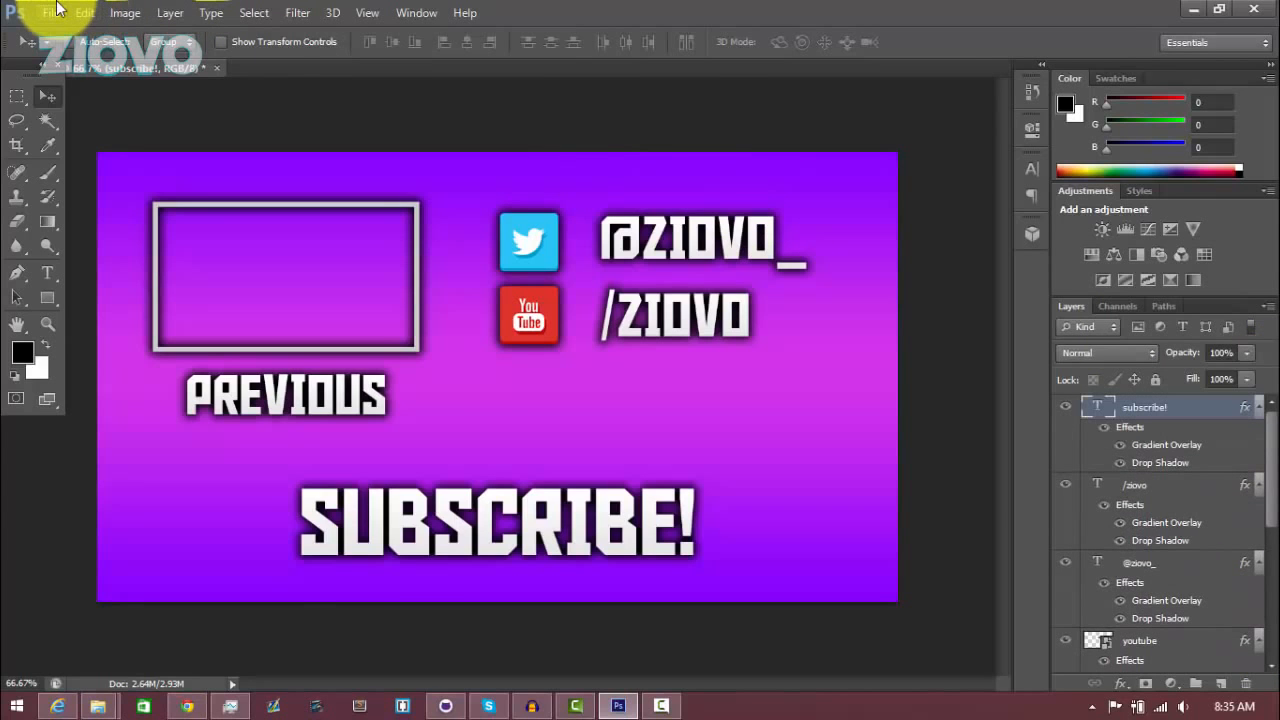
left_click(52, 12)
left_click(150, 313)
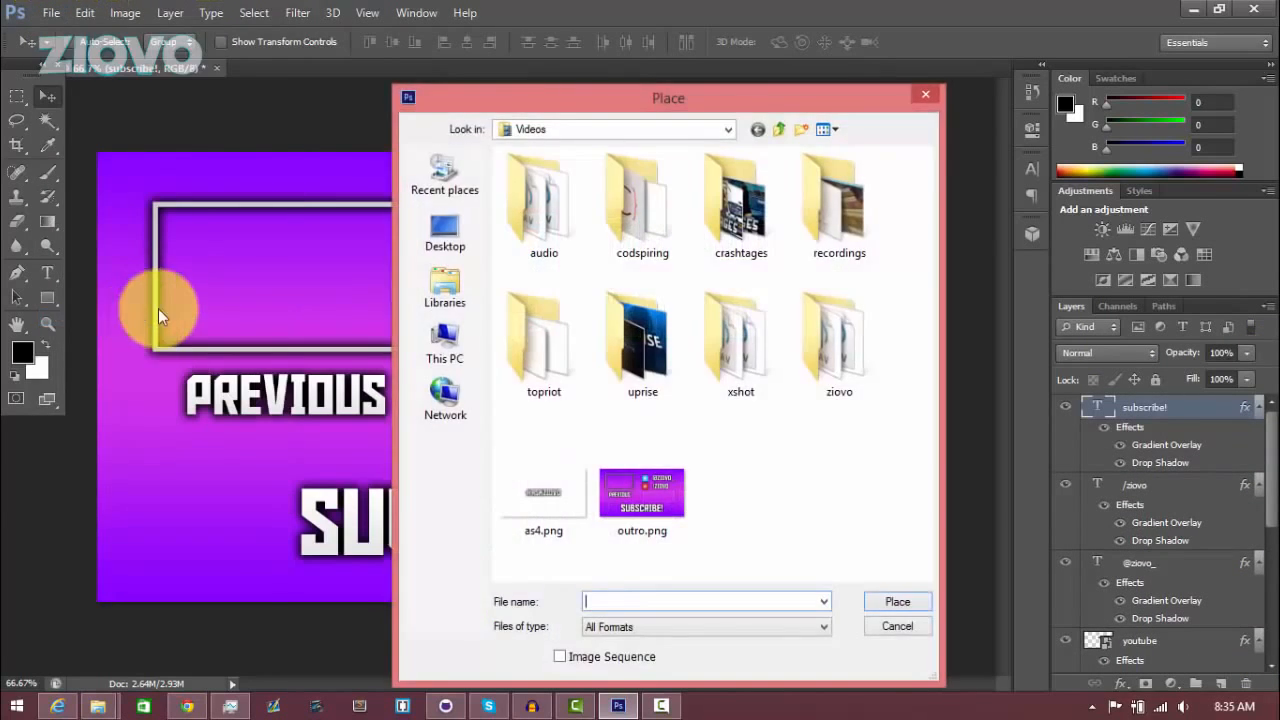
double_click(836, 338)
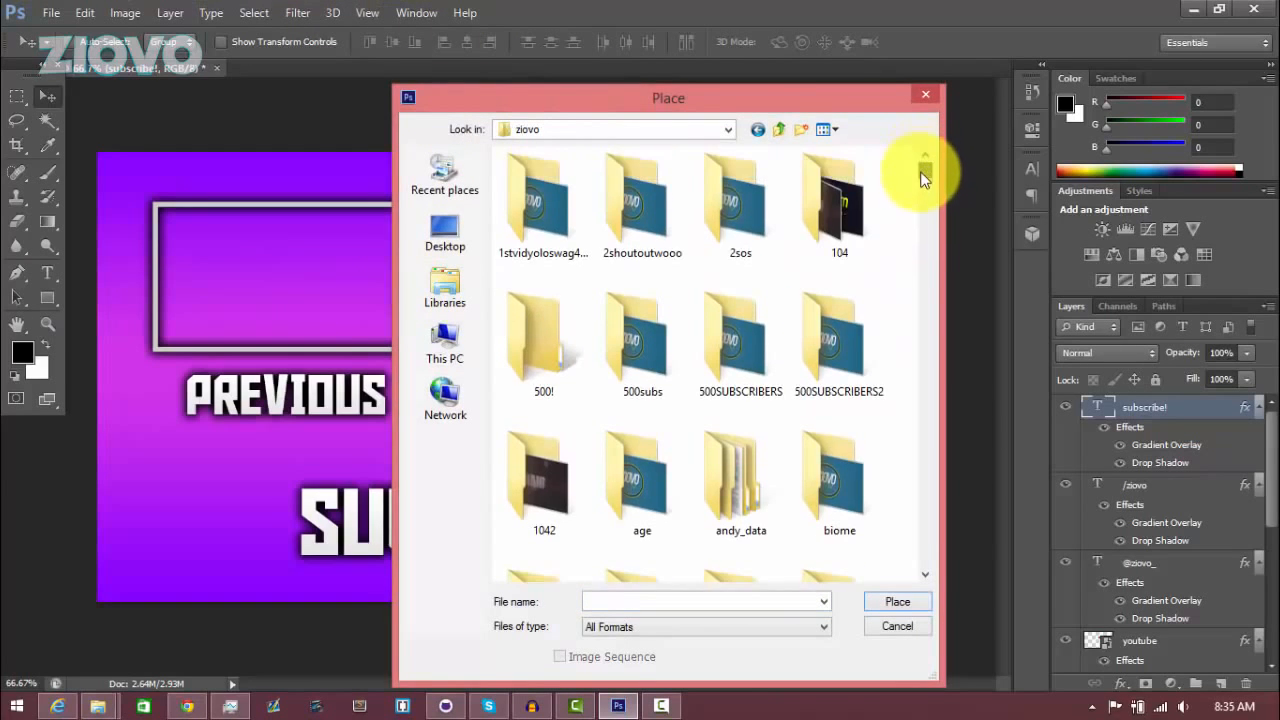
left_click_drag(926, 172, 923, 226)
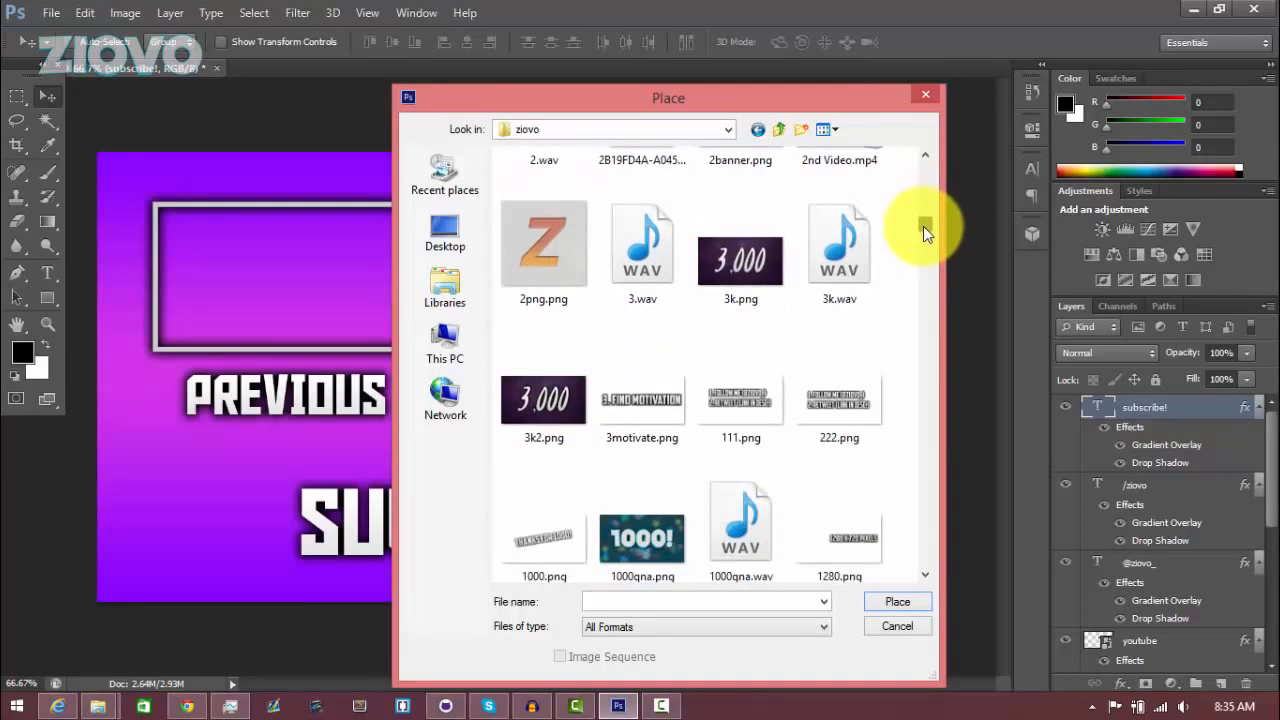
left_click(633, 570)
double_click(633, 570)
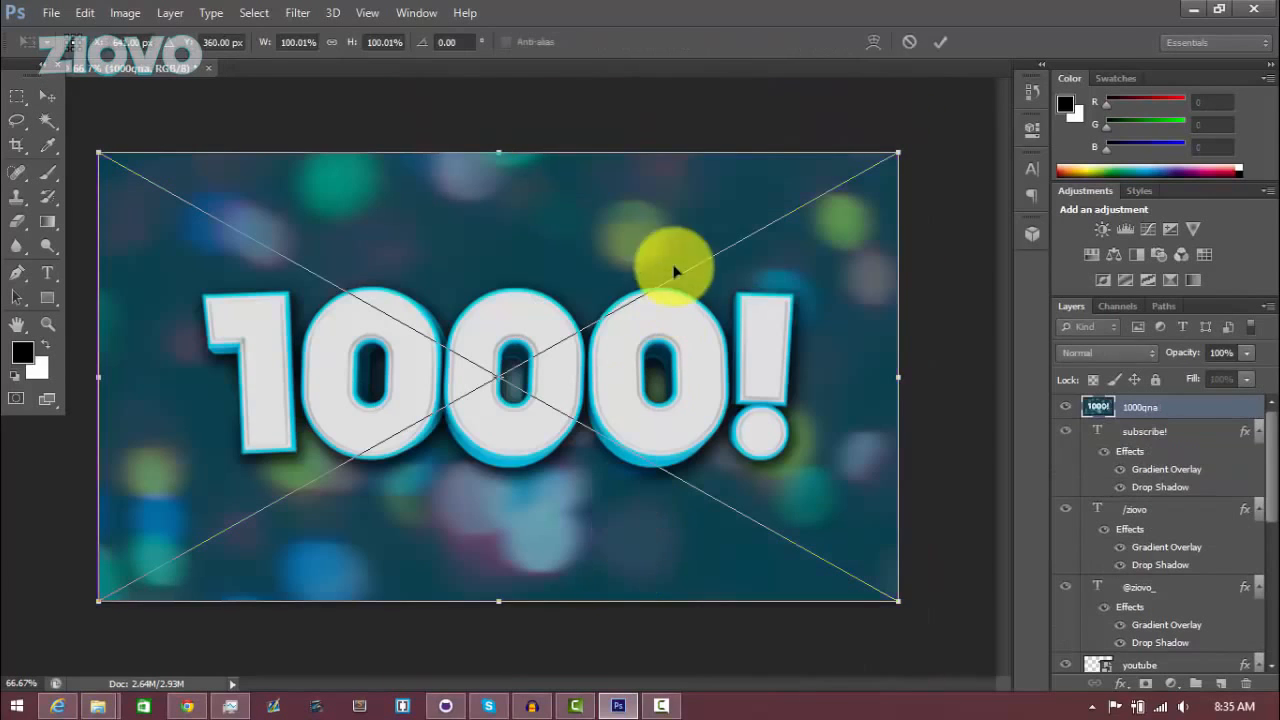
left_click(939, 41)
Scale the placed 1000qna image to about 32% and fit it inside the video frame
key("ctrl+t")
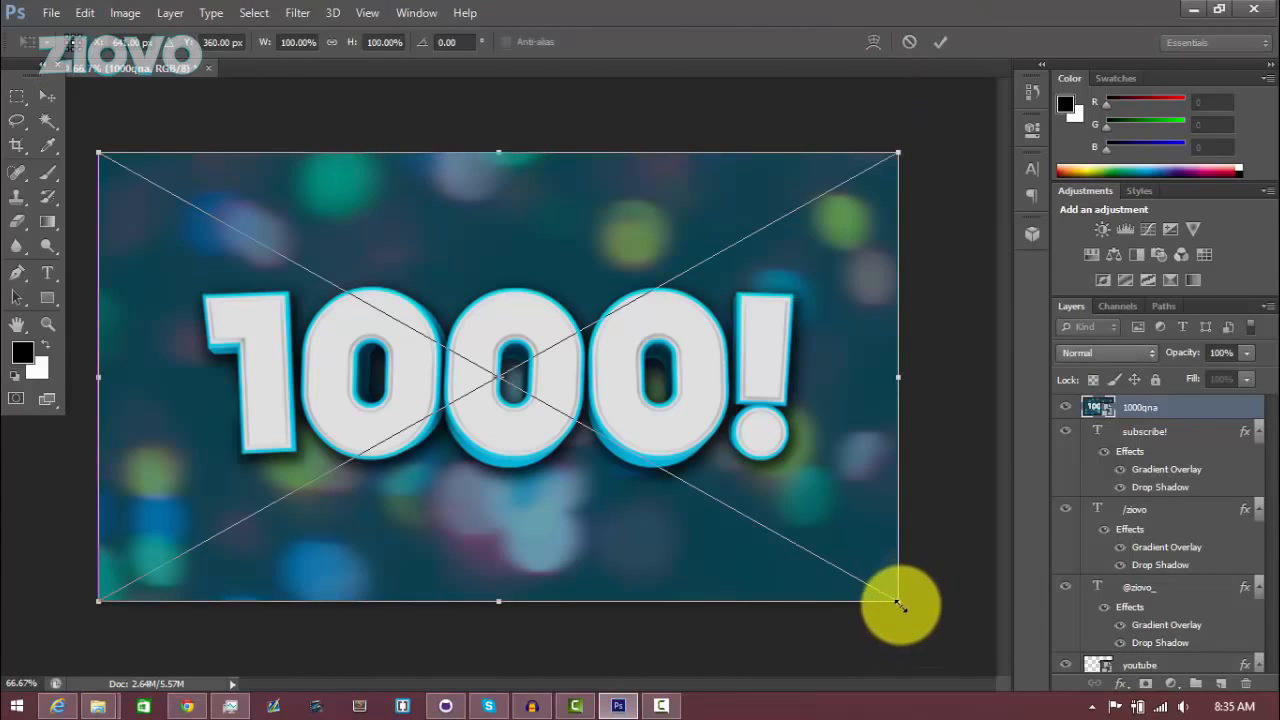
left_click_drag(898, 602, 417, 347)
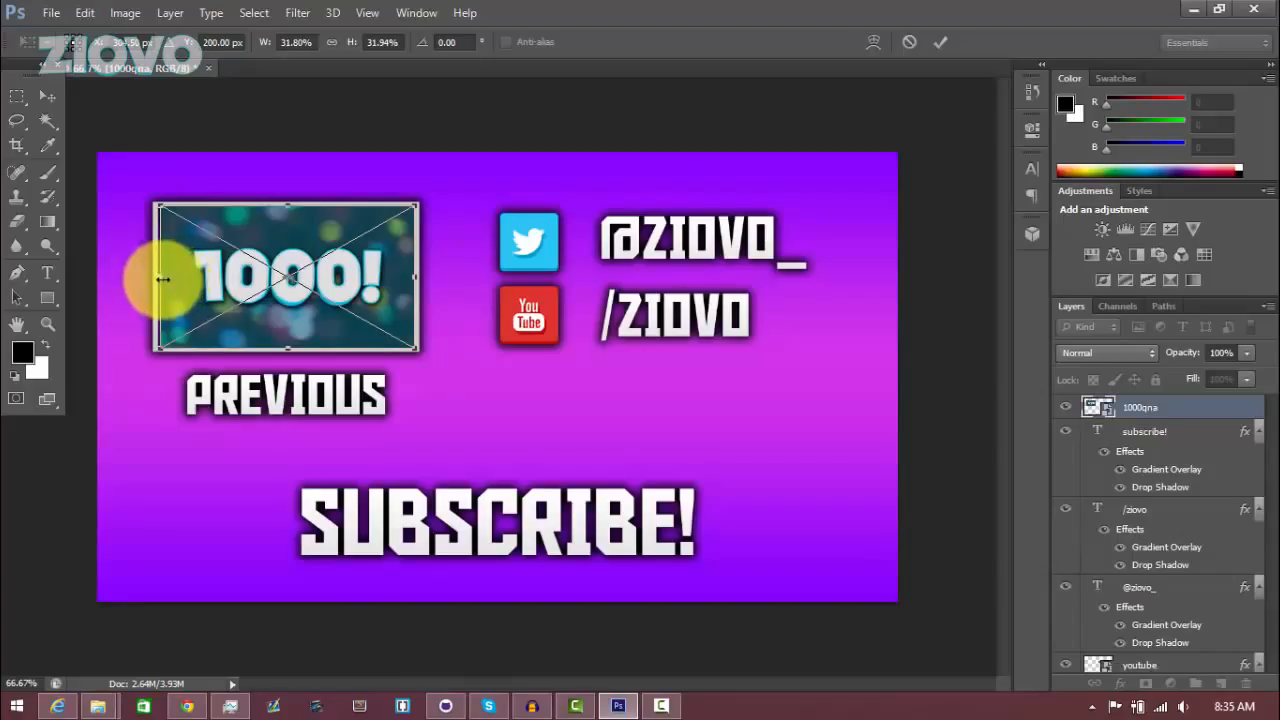
left_click_drag(162, 279, 163, 261)
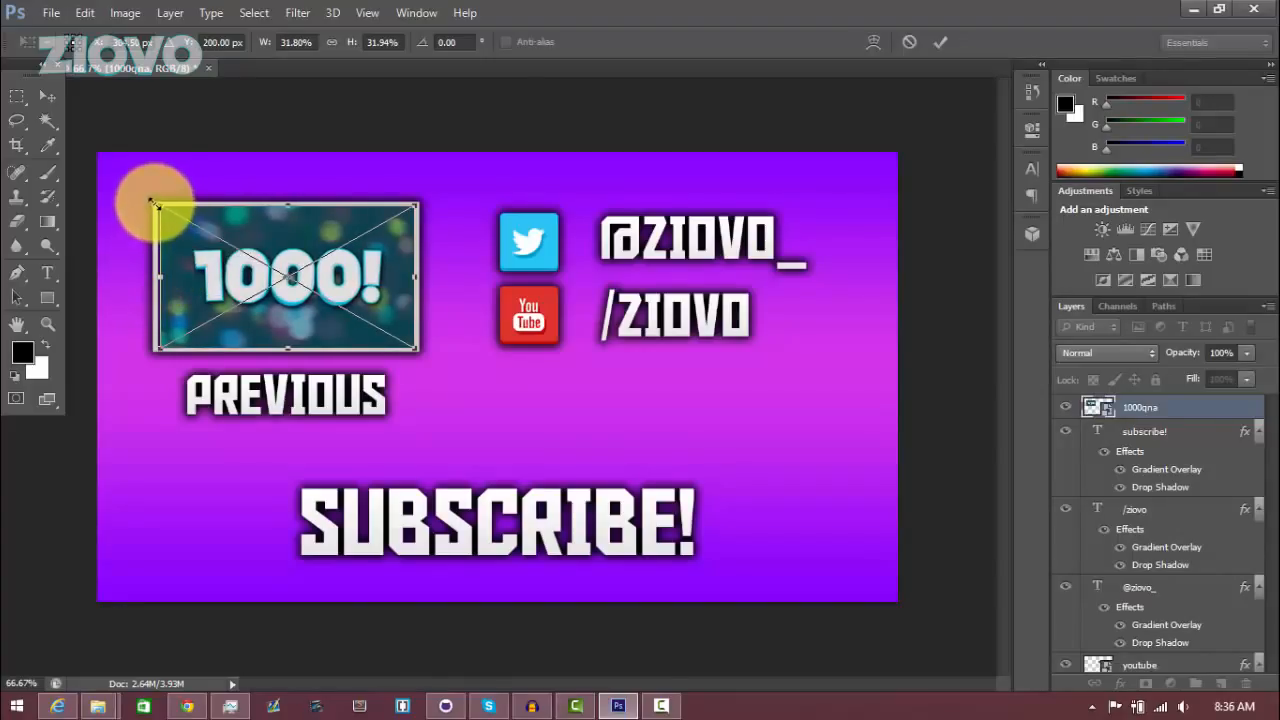
left_click_drag(153, 203, 151, 201)
left_click(940, 42)
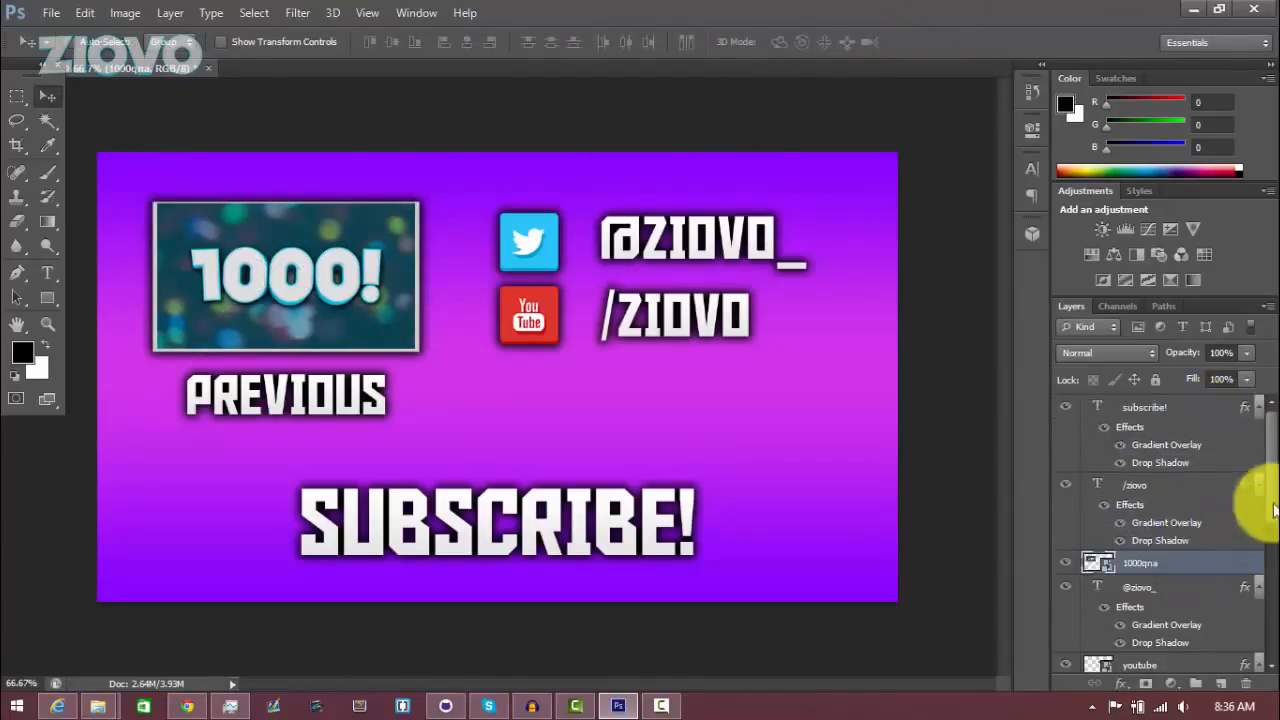
scroll(1258, 545, "down", 3)
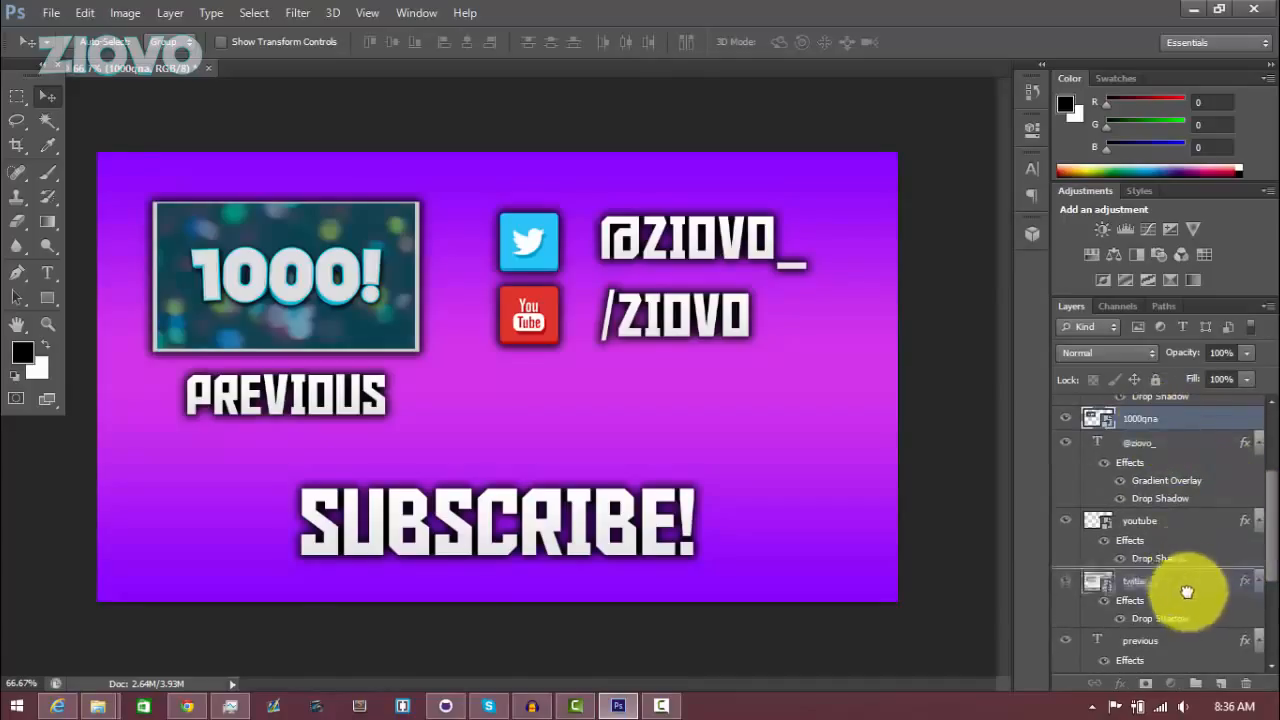